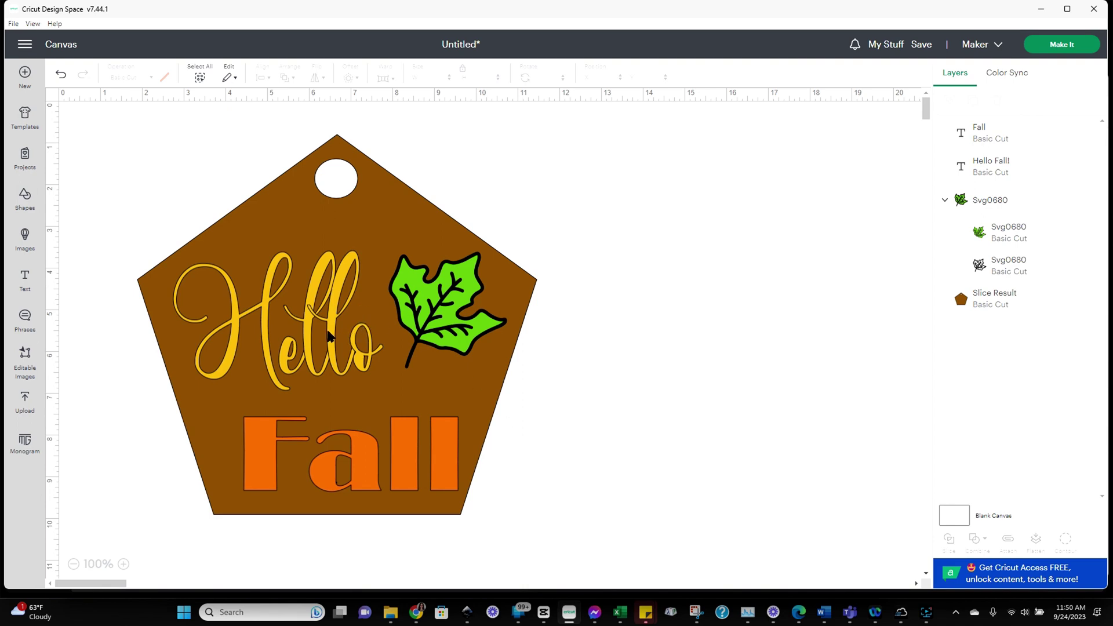
# Place the Hello text beside the leaf, then restore the Snipping Tool window over the canvas
pyautogui.moveTo(328, 336)
pyautogui.mouseDown()
pyautogui.moveTo(744, 310)
pyautogui.moveTo(348, 339)
pyautogui.moveTo(331, 319)
pyautogui.moveTo(374, 346)
pyautogui.moveTo(333, 339)
pyautogui.moveTo(340, 352)
pyautogui.mouseUp()
pyautogui.click(609, 449)
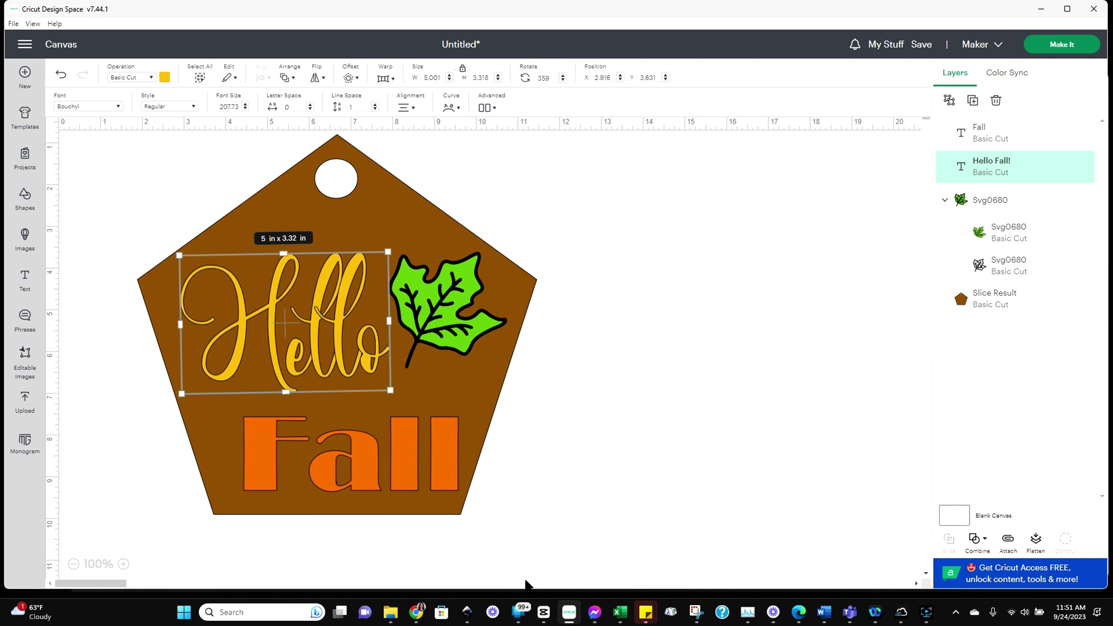
pyautogui.moveTo(543, 613)
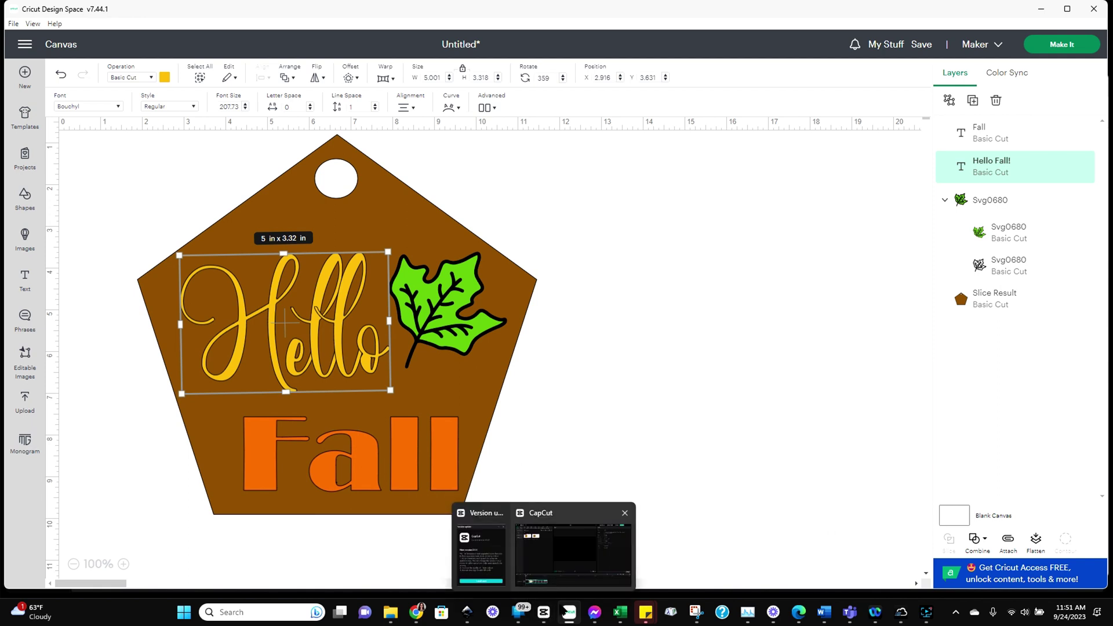
pyautogui.click(926, 612)
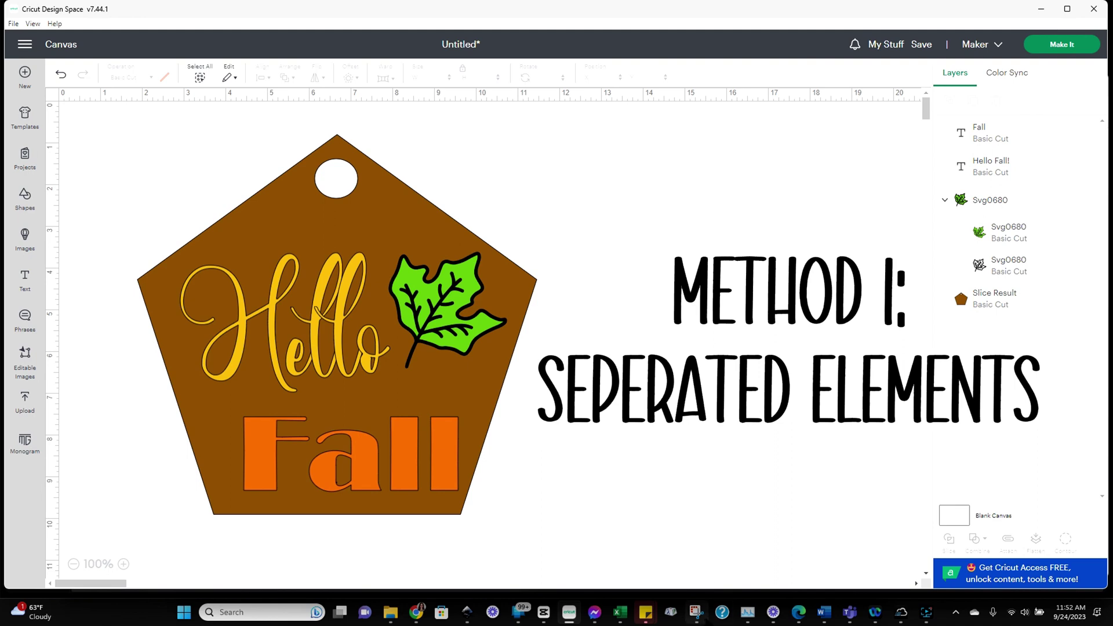
pyautogui.click(696, 613)
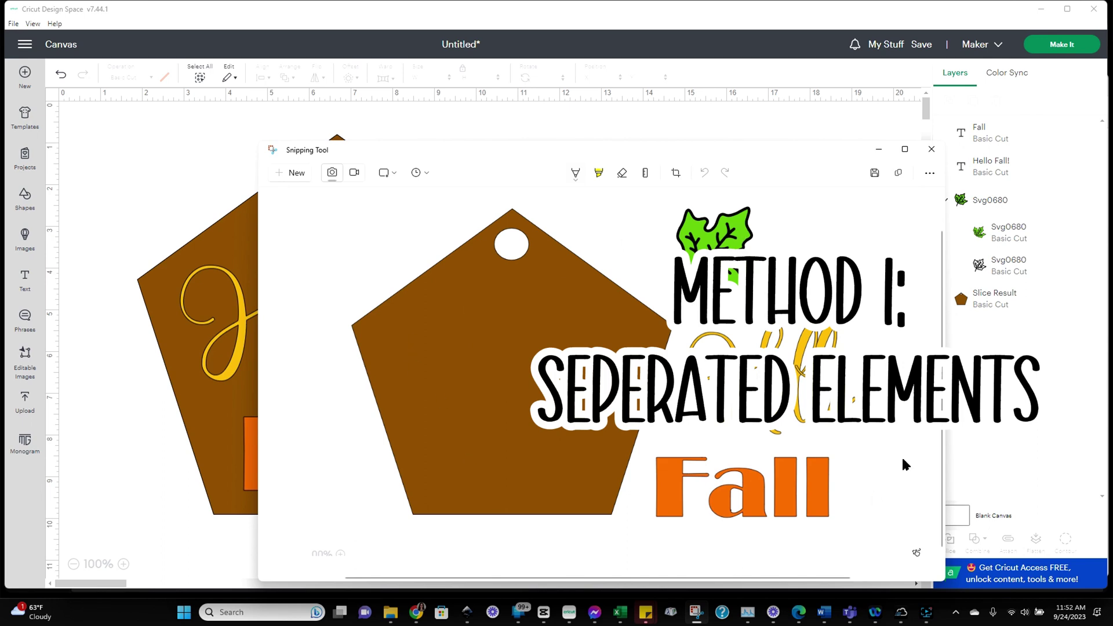
# Drag the leaf, Hello and Fall off the pentagon to the right, stacked, and shift the pentagon over
pyautogui.click(133, 171)
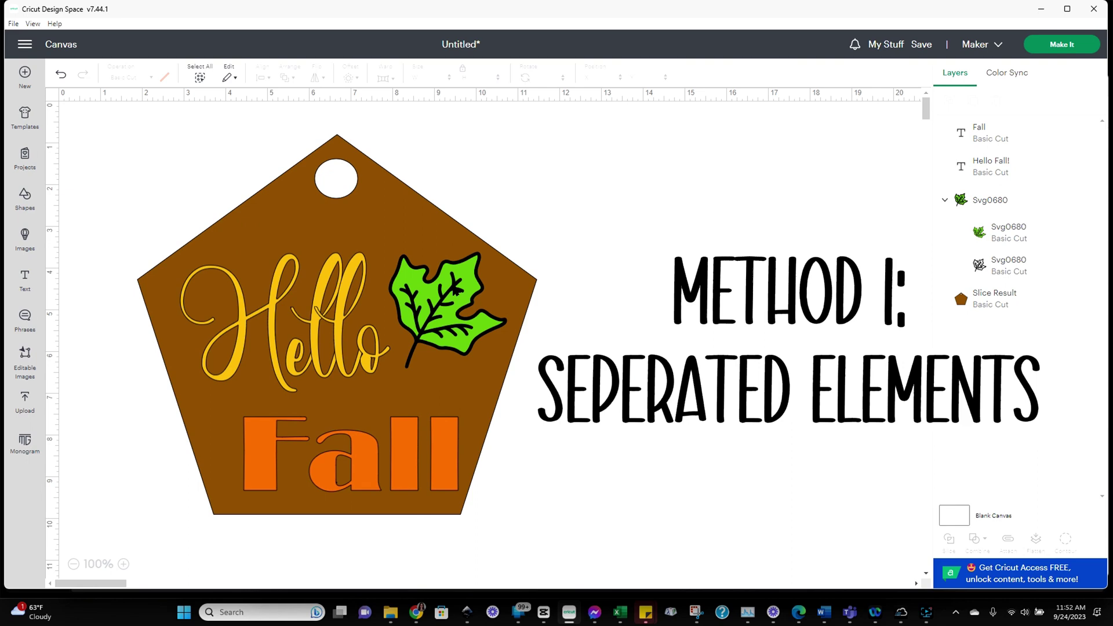
pyautogui.moveTo(460, 295); pyautogui.dragTo(840, 181)
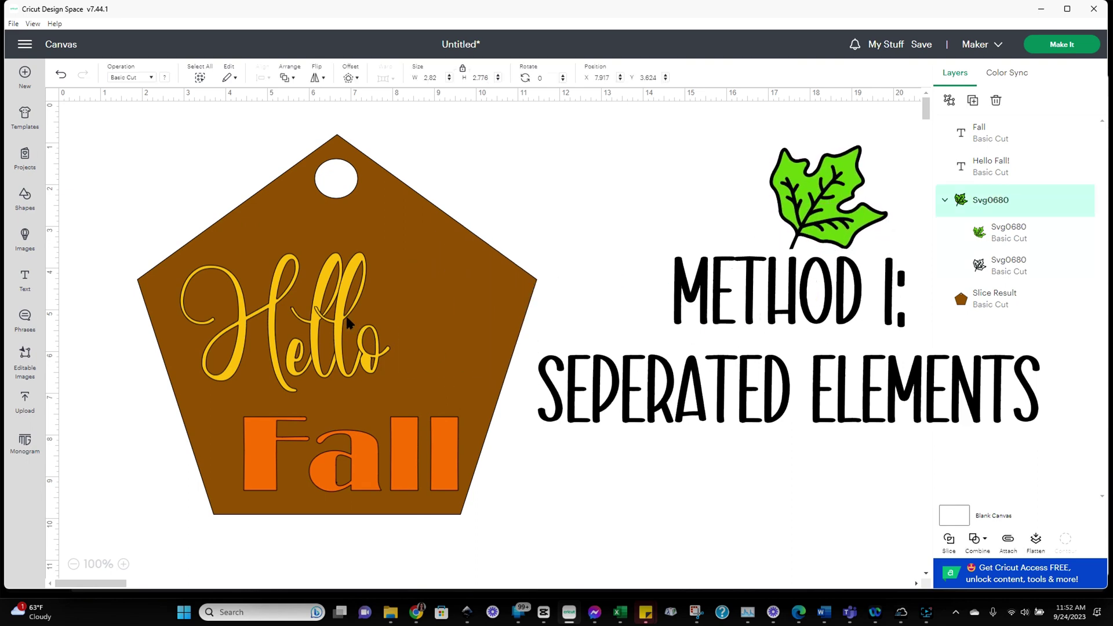
pyautogui.moveTo(349, 322); pyautogui.dragTo(852, 348)
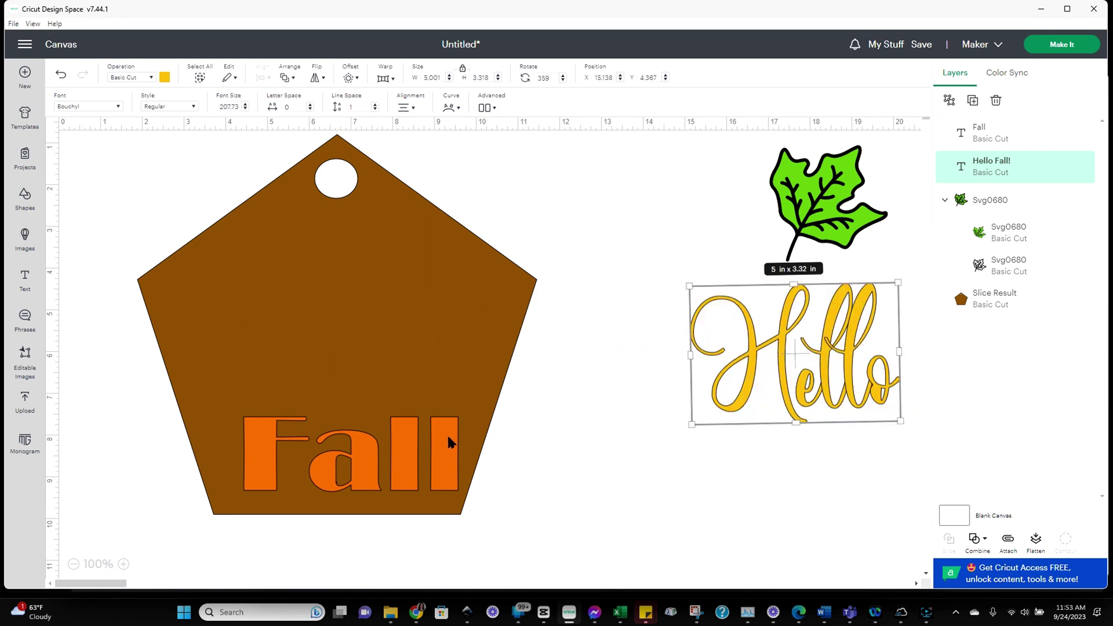
pyautogui.moveTo(449, 442); pyautogui.dragTo(892, 468)
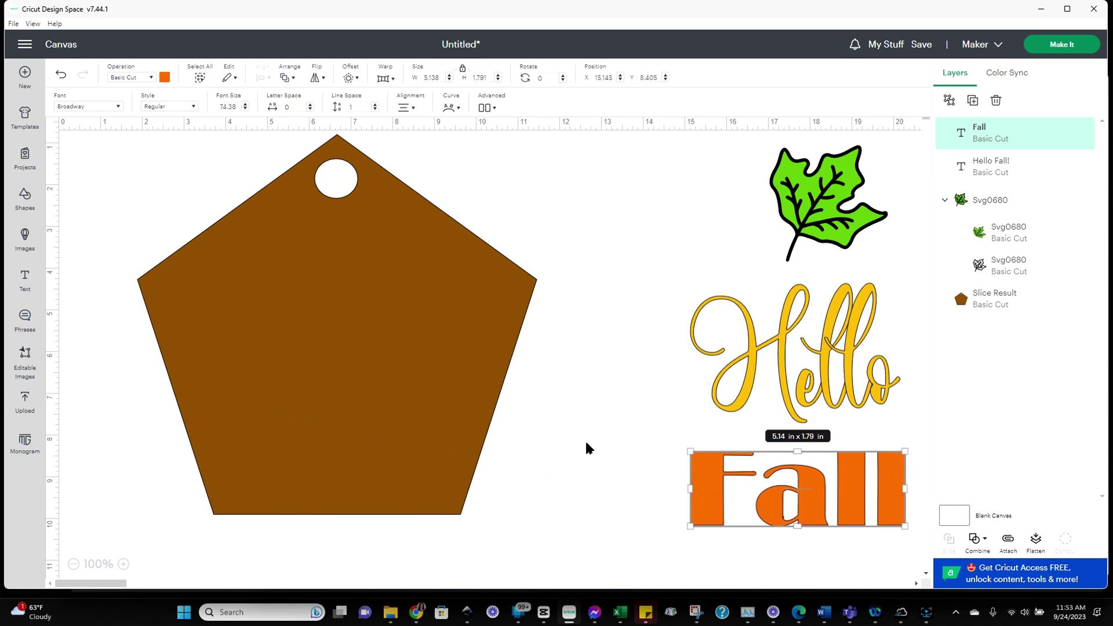
pyautogui.moveTo(324, 441); pyautogui.dragTo(365, 449)
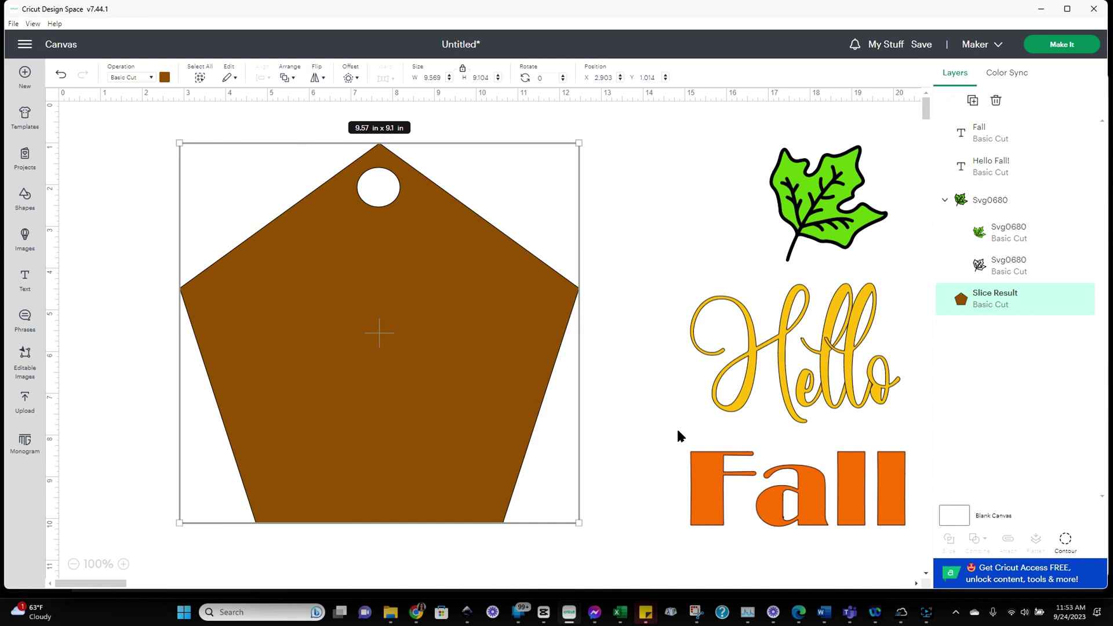
pyautogui.moveTo(800, 237); pyautogui.dragTo(787, 229)
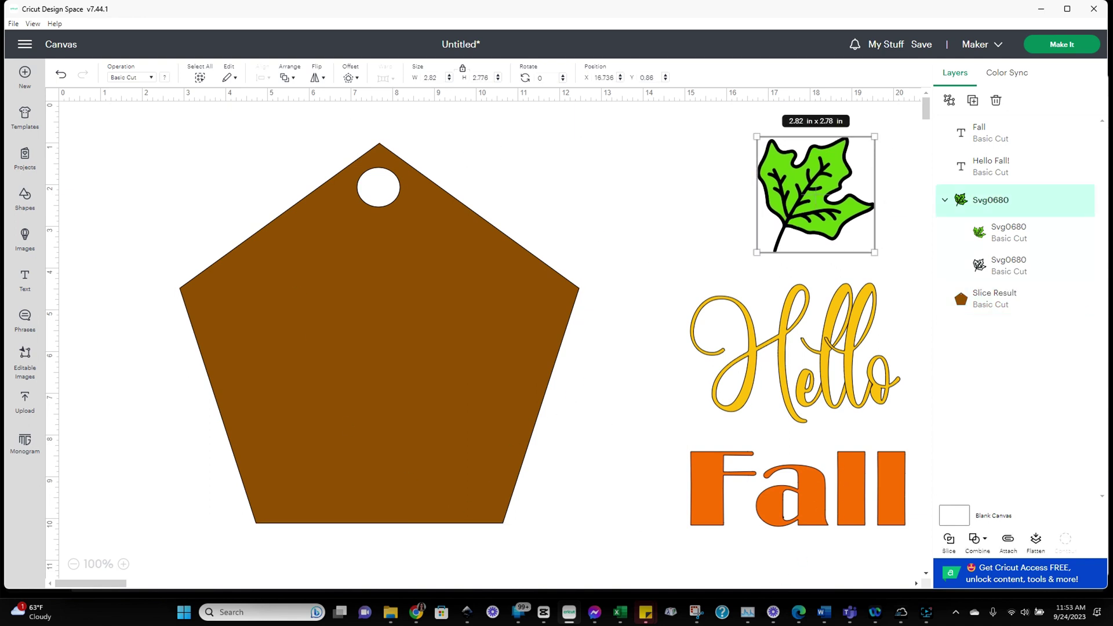
# Abandon a first capture attempt and clear all selections on the Design Space canvas
pyautogui.click(696, 612)
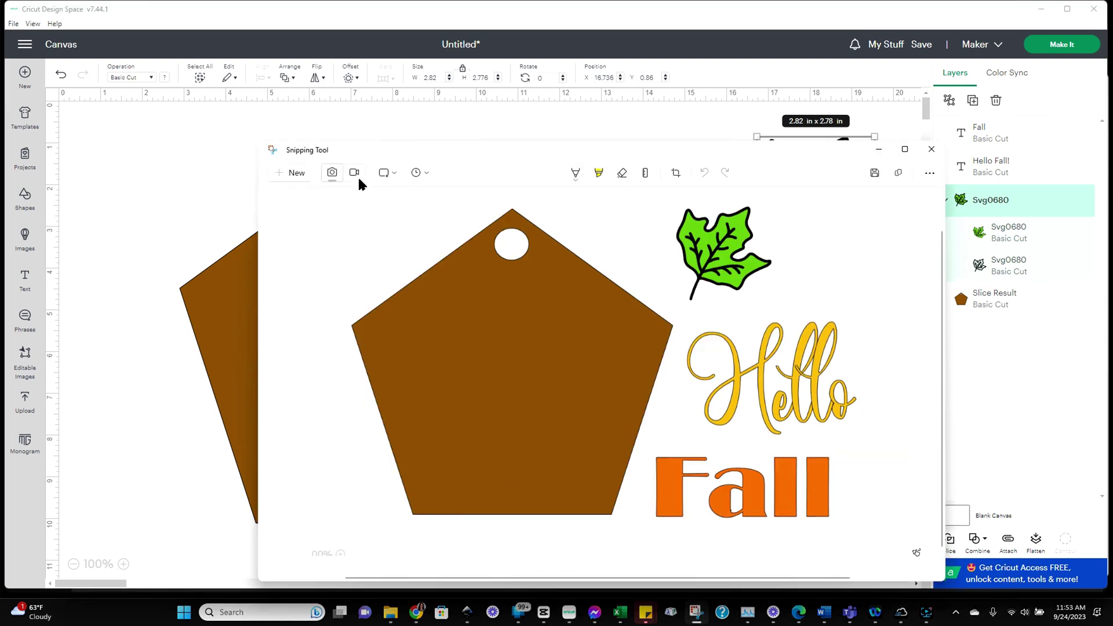
pyautogui.click(296, 172)
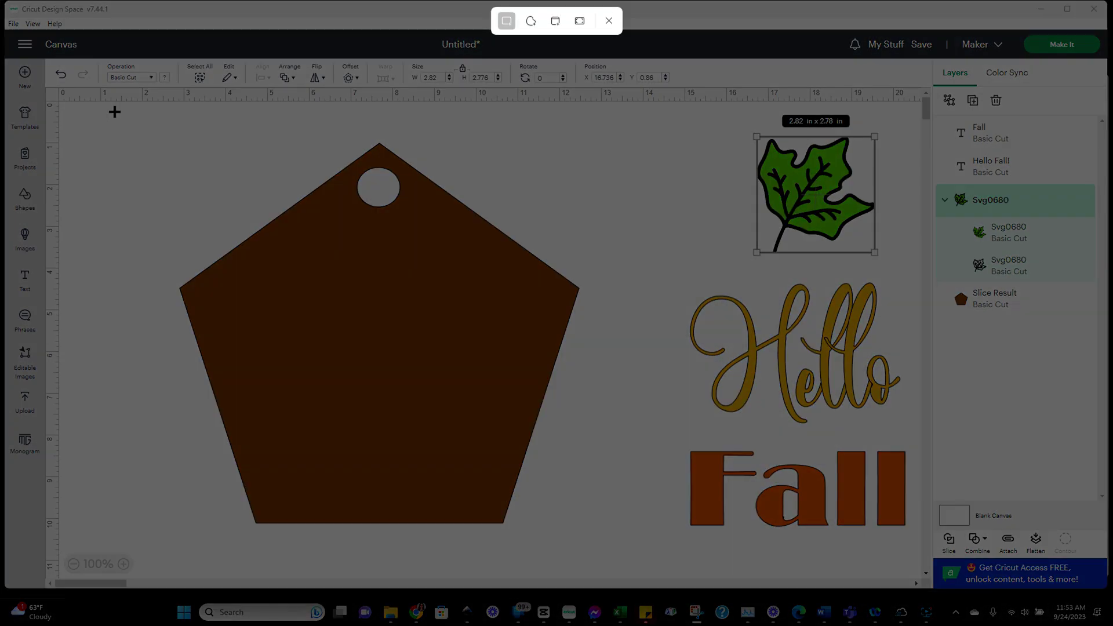
pyautogui.moveTo(114, 113); pyautogui.dragTo(199, 196)
pyautogui.click(228, 185)
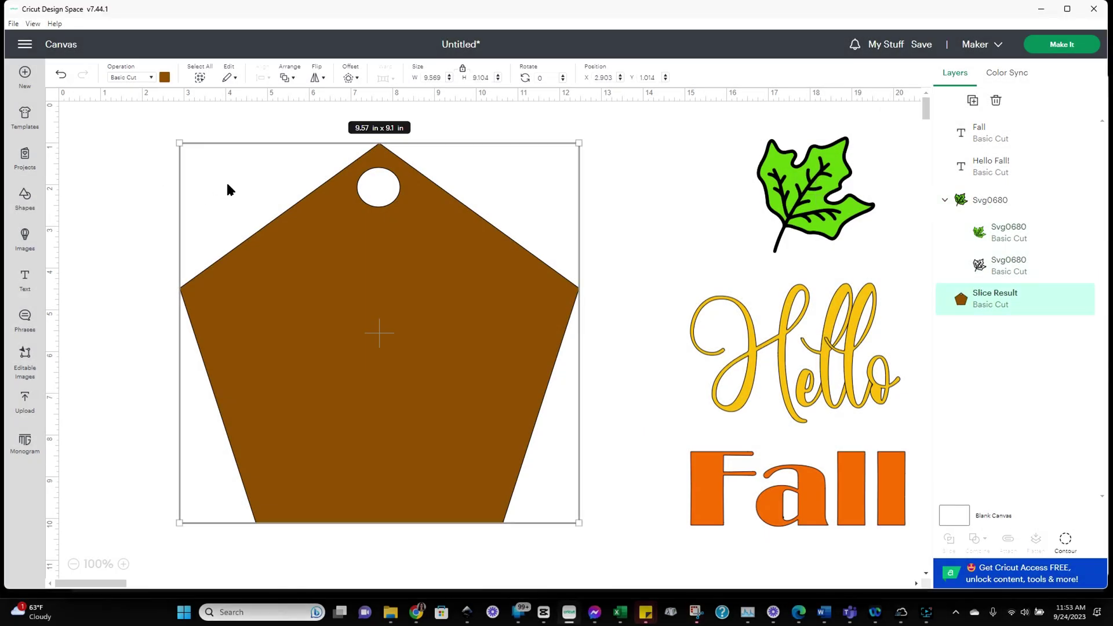
pyautogui.click(51, 288)
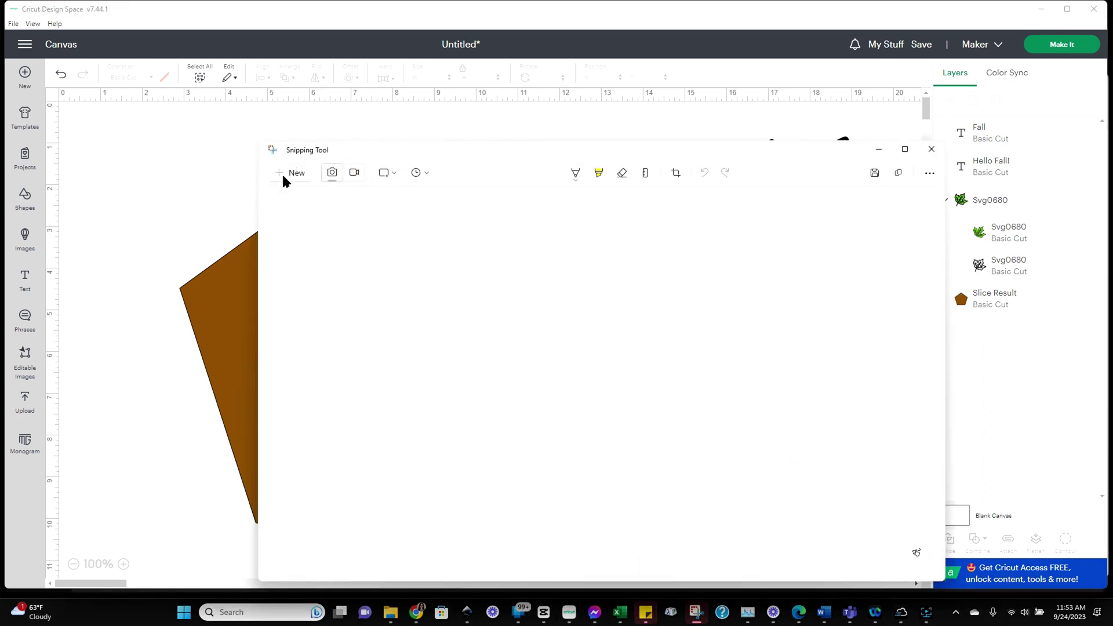
# Capture the bare tag with its separated pieces and save it as a PNG in Downloads
pyautogui.click(292, 173)
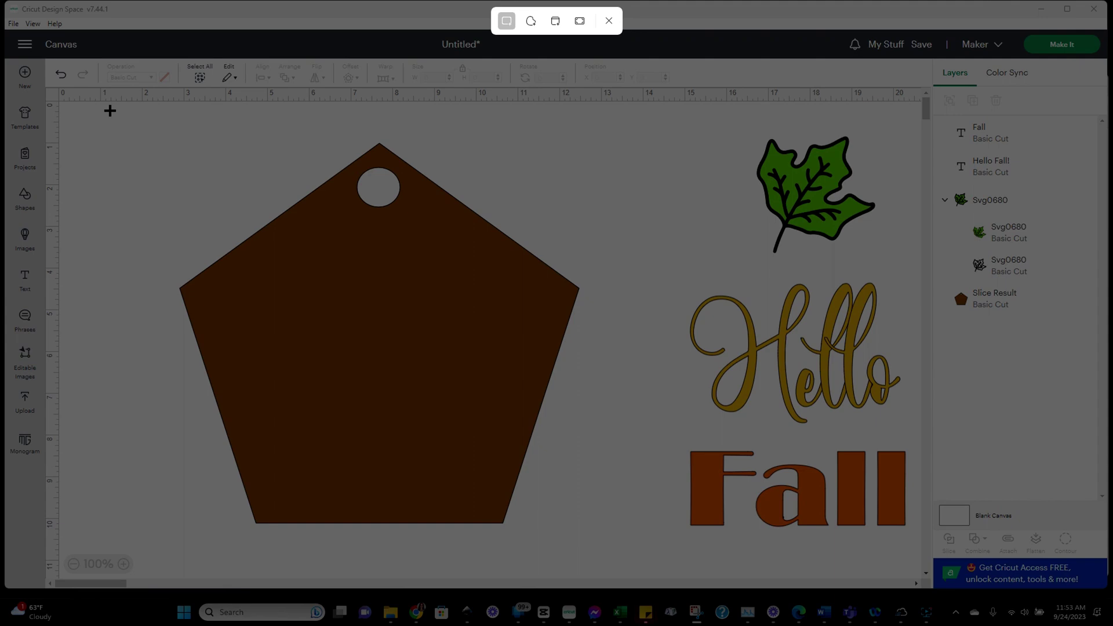
pyautogui.moveTo(111, 111); pyautogui.dragTo(917, 565)
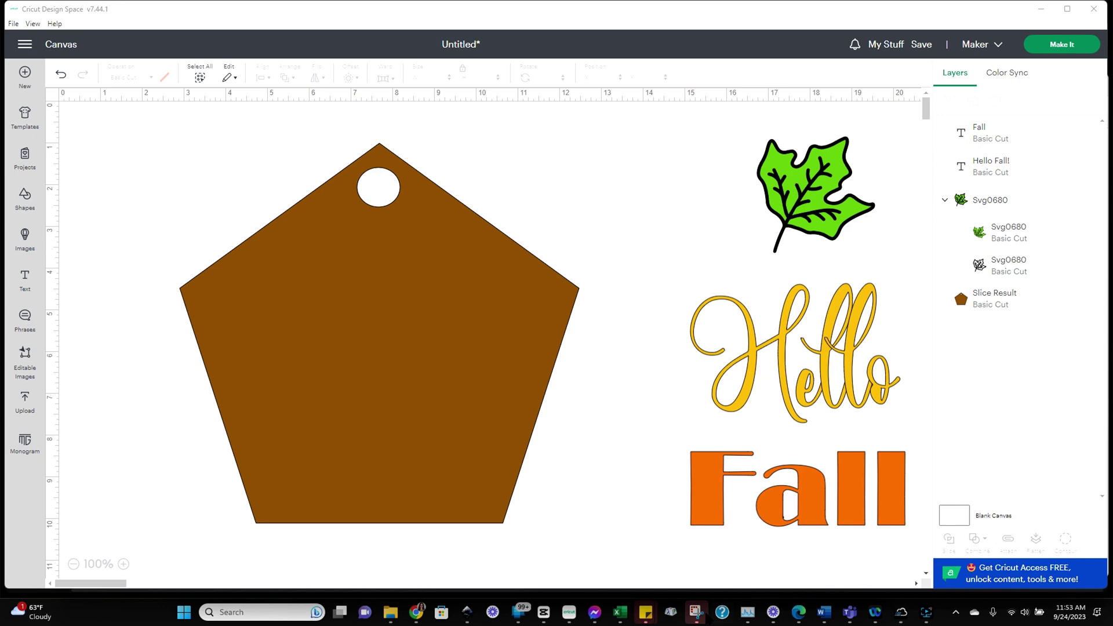
pyautogui.click(697, 613)
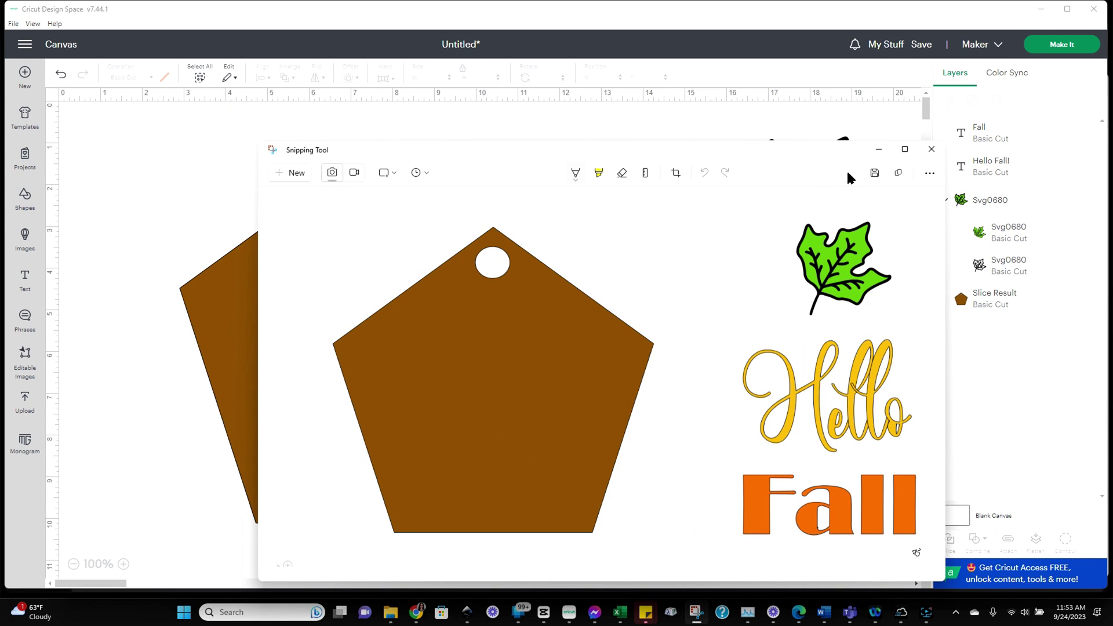
pyautogui.click(874, 172)
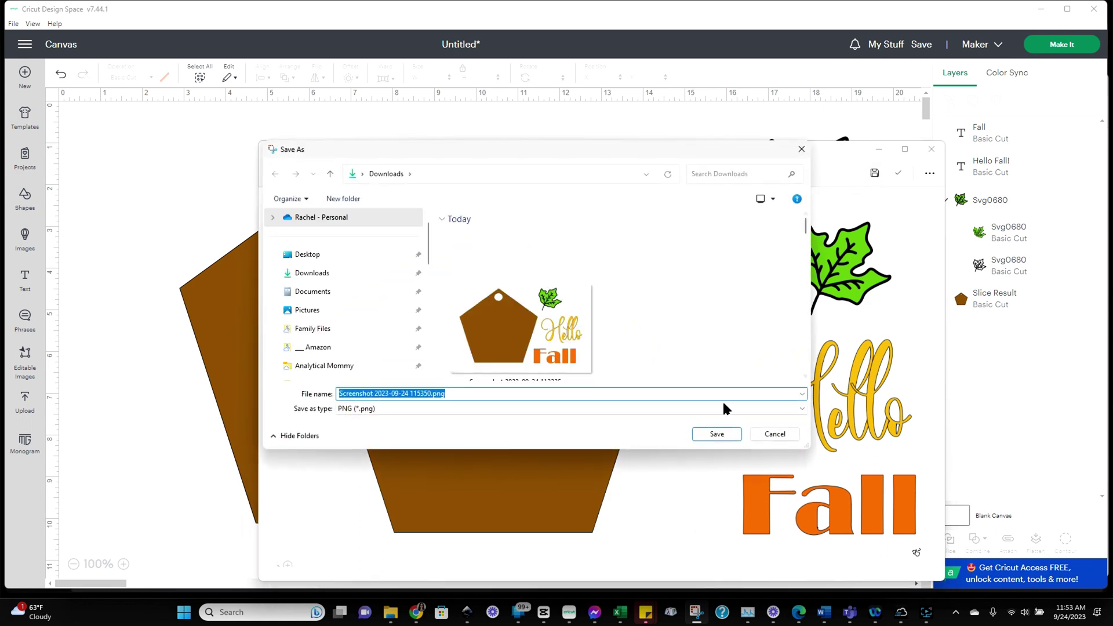
pyautogui.click(715, 433)
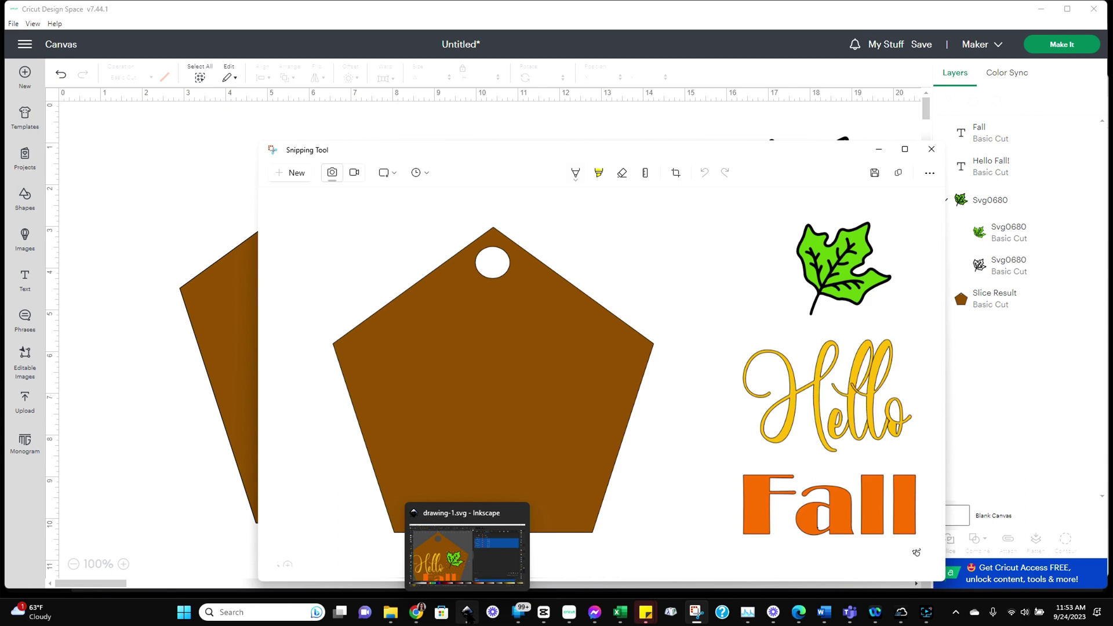
# Delete the old traced paths in Inkscape and import the screenshot PNG as an embedded image
pyautogui.click(467, 558)
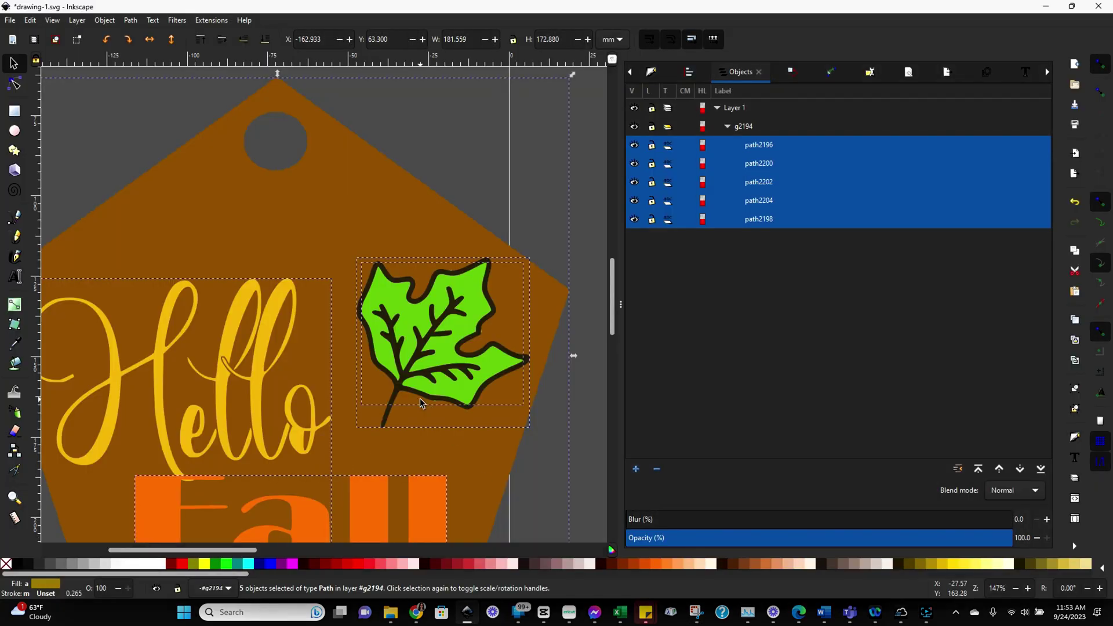
pyautogui.press('Delete')
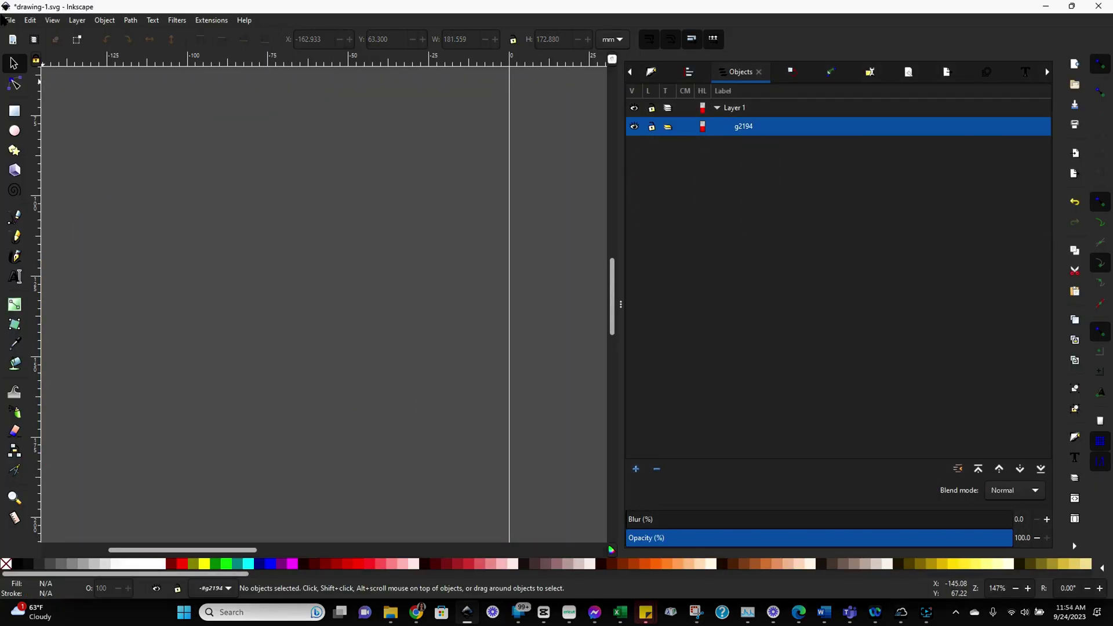
pyautogui.click(11, 23)
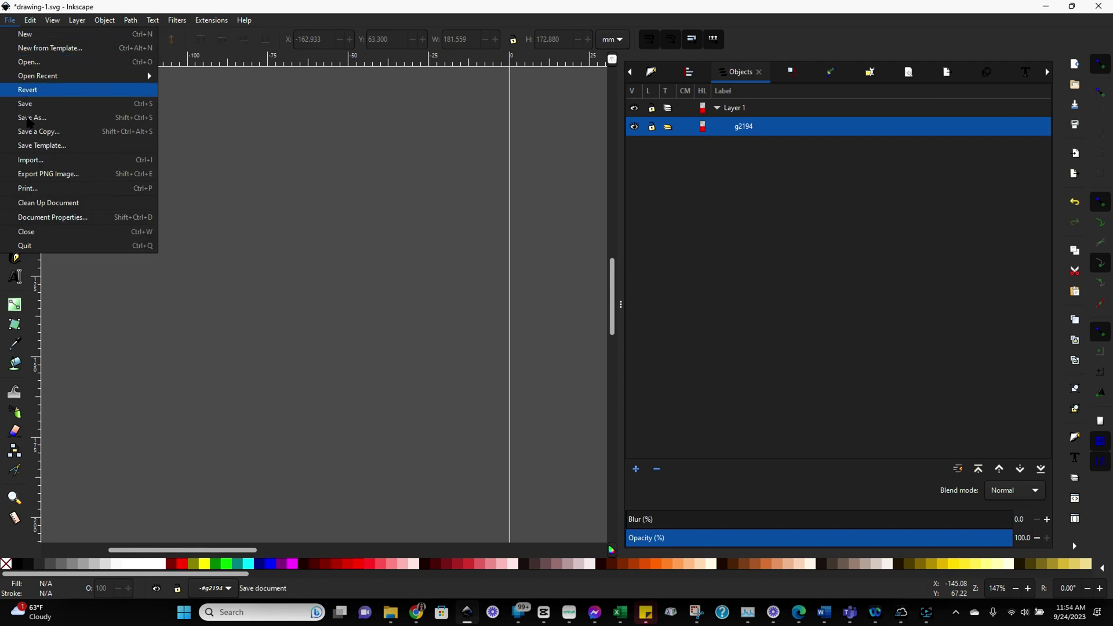
pyautogui.click(36, 160)
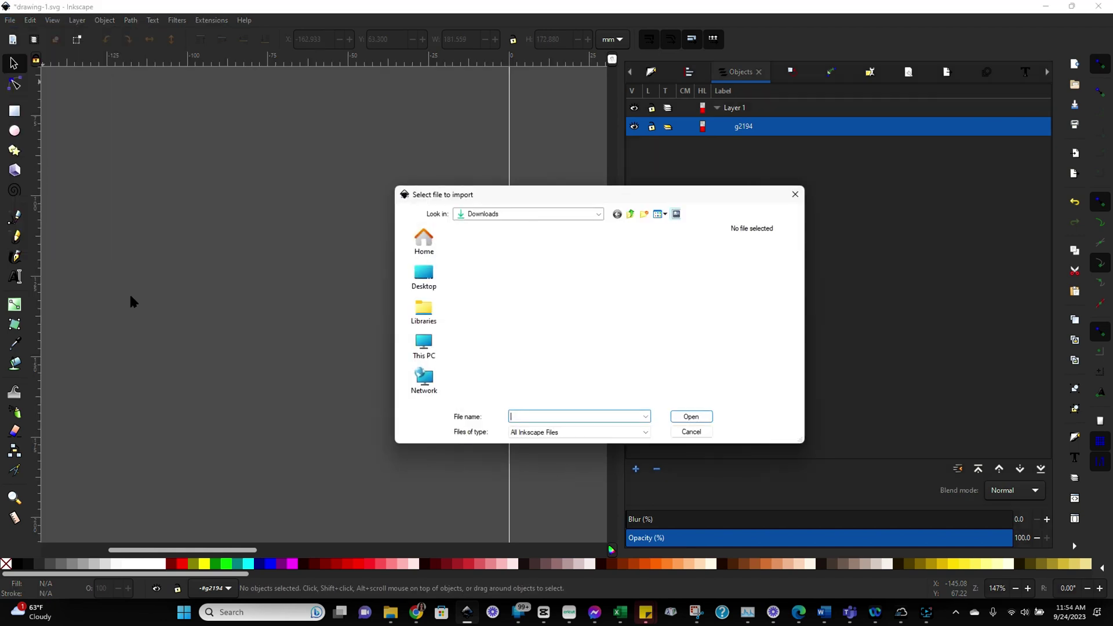
pyautogui.click(528, 317)
pyautogui.doubleClick(528, 317)
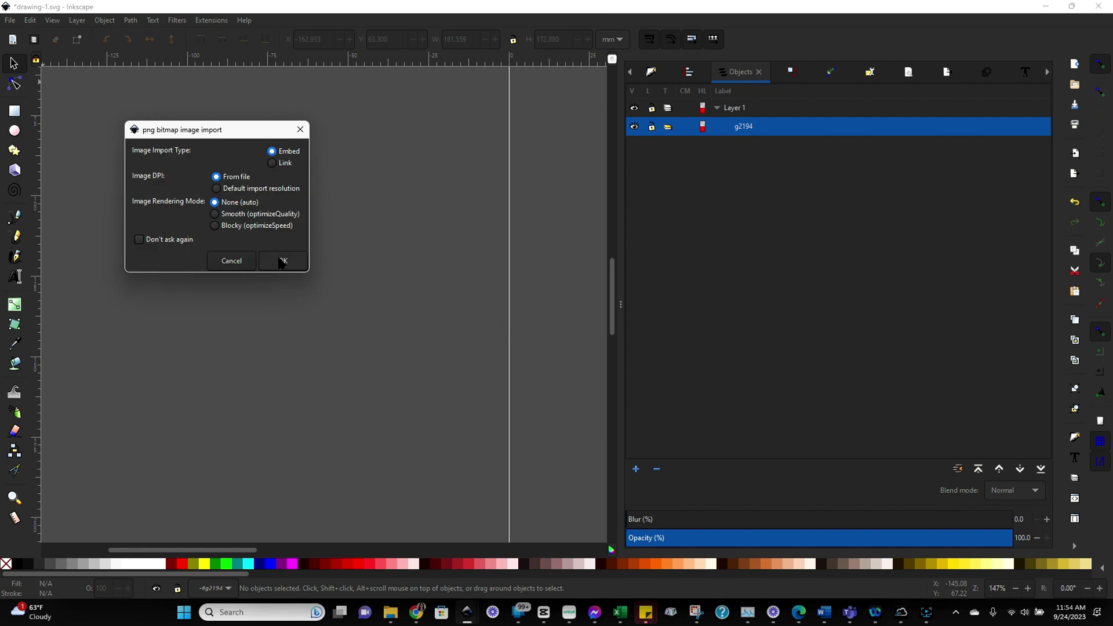
pyautogui.click(283, 261)
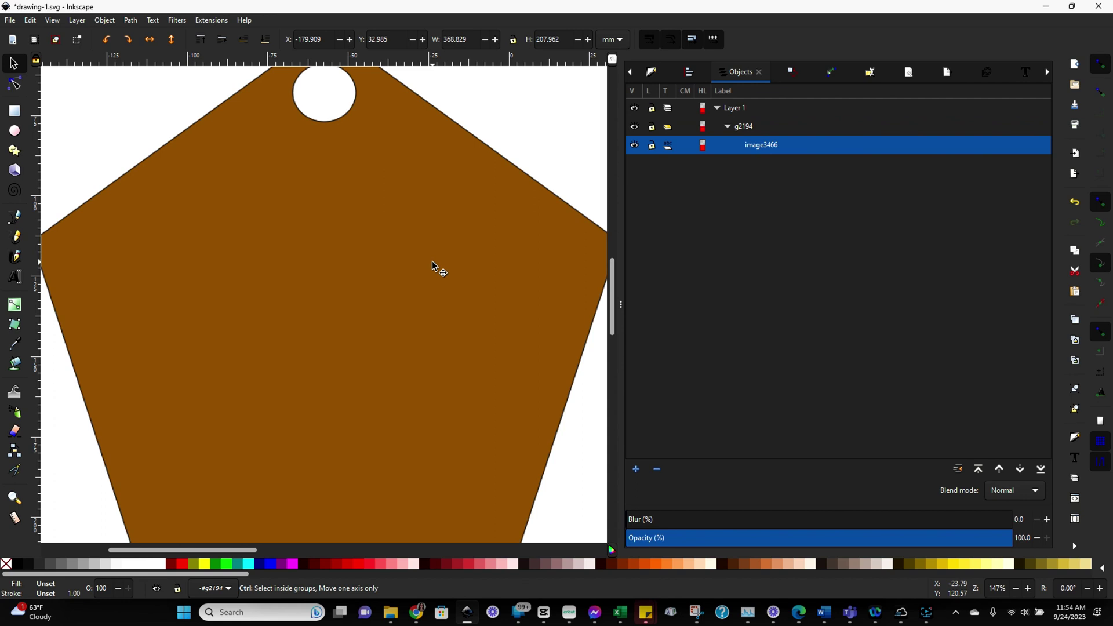
# Select the imported 1394 × 786 image and nudge it slightly into position
pyautogui.keyDown('ctrl'); pyautogui.scroll(-2, 434, 267); pyautogui.keyUp('ctrl')
pyautogui.keyDown('ctrl'); pyautogui.scroll(-1, 432, 265); pyautogui.keyUp('ctrl')
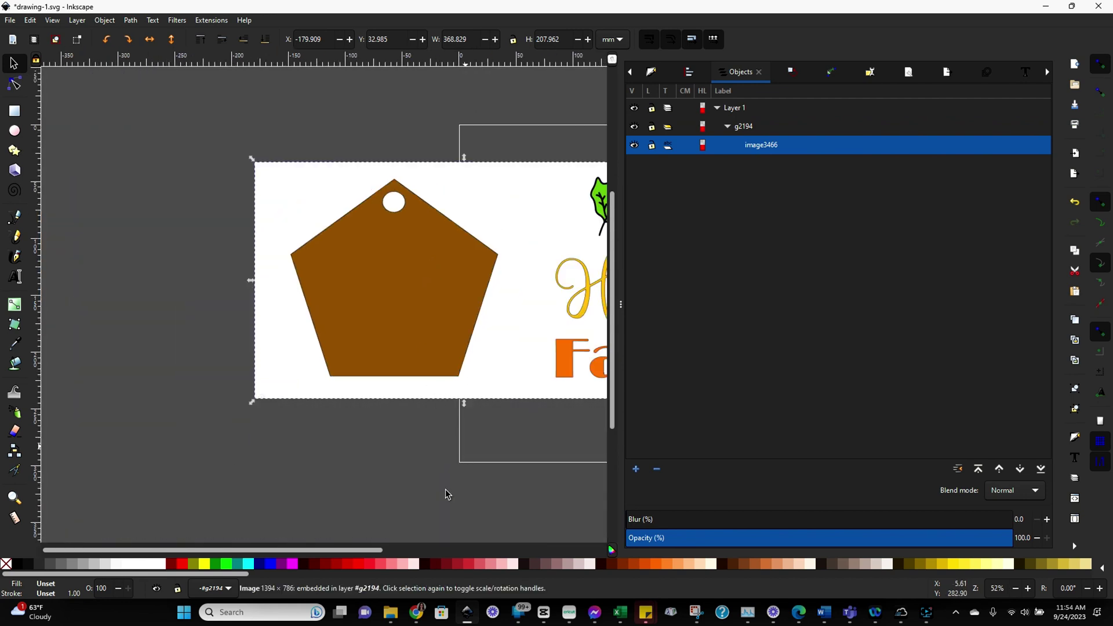
pyautogui.moveTo(306, 550); pyautogui.dragTo(372, 550)
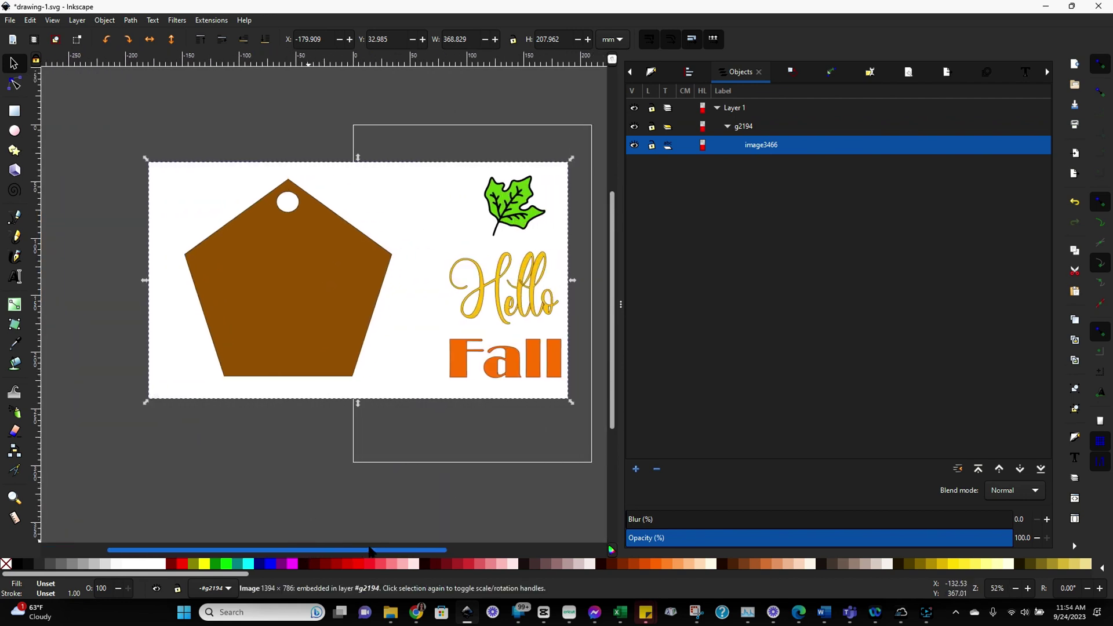
pyautogui.click(415, 246)
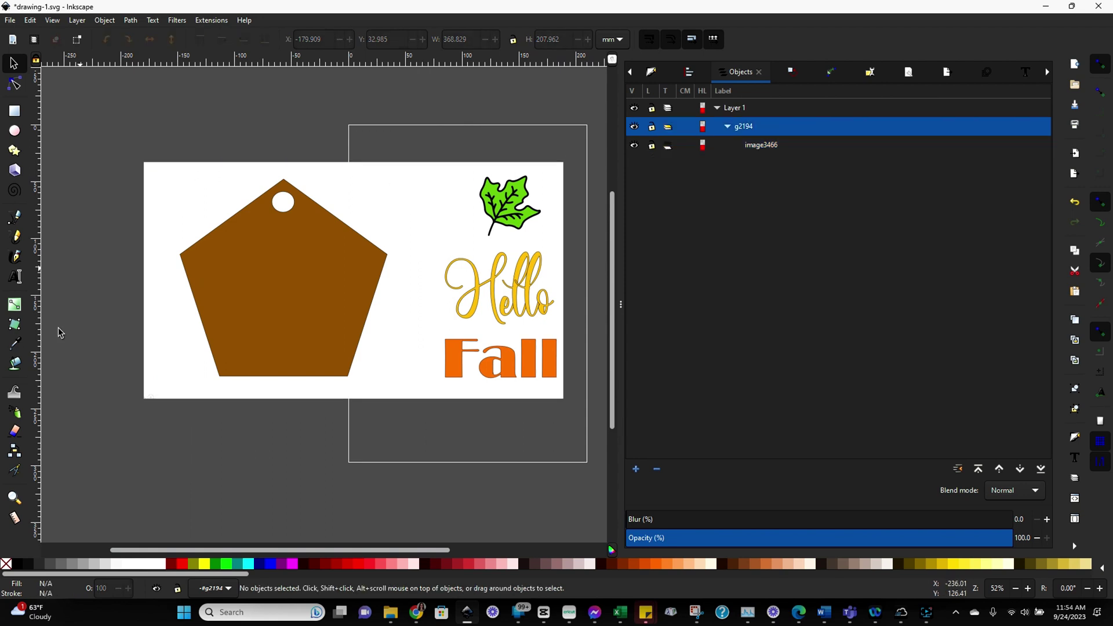
pyautogui.moveTo(419, 202); pyautogui.dragTo(416, 199)
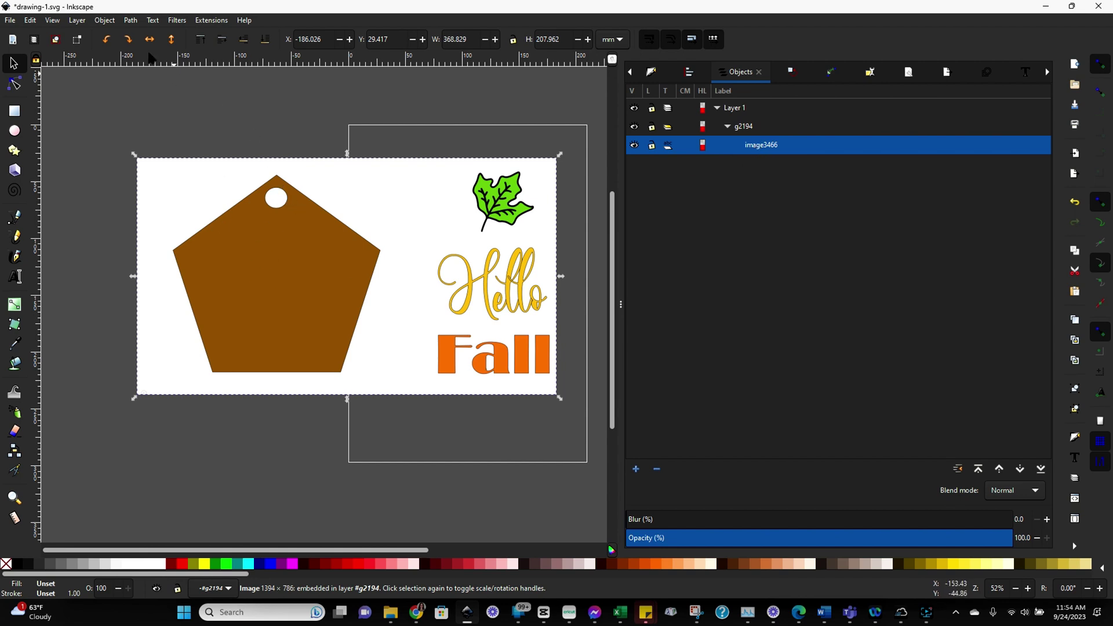
# Open Trace Bitmap and set it to Multiple scans in Colors mode with 6 scans
pyautogui.click(130, 21)
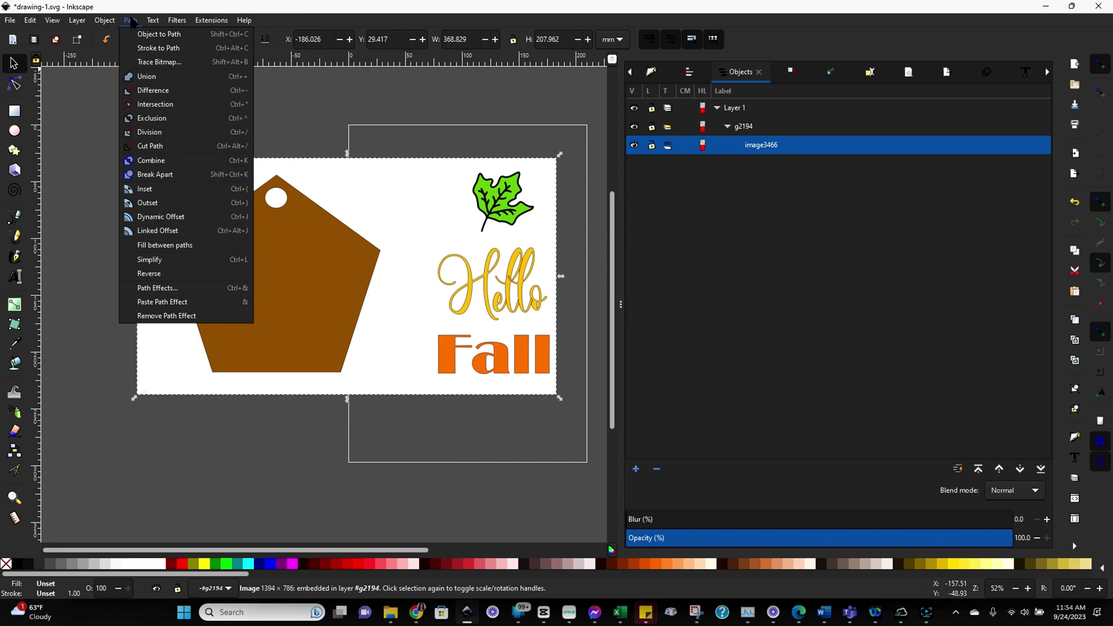
pyautogui.click(146, 63)
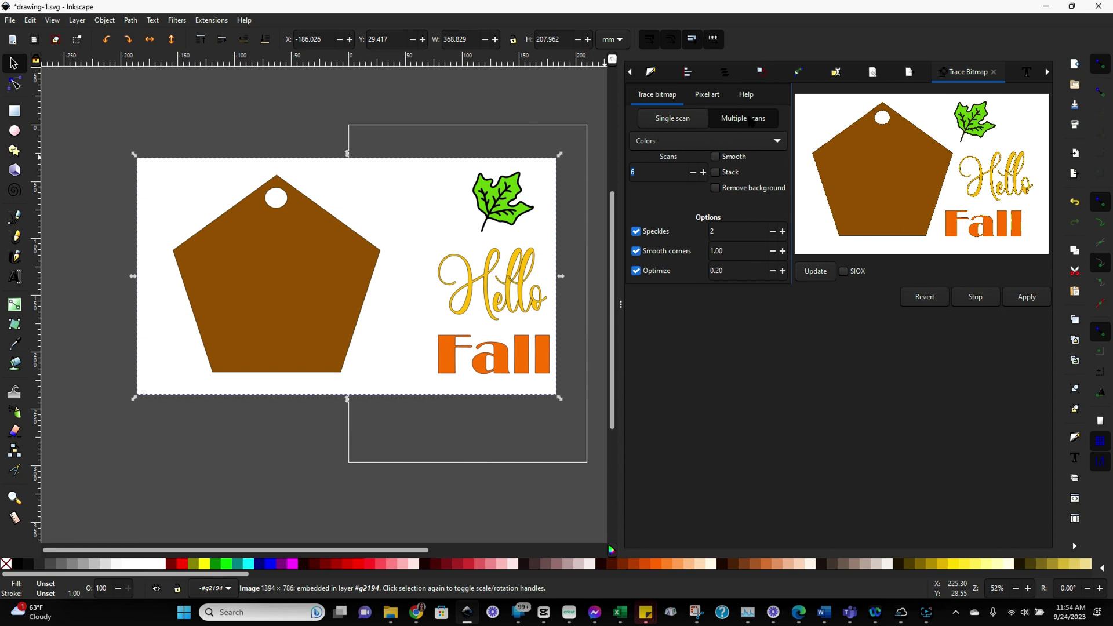
pyautogui.click(783, 142)
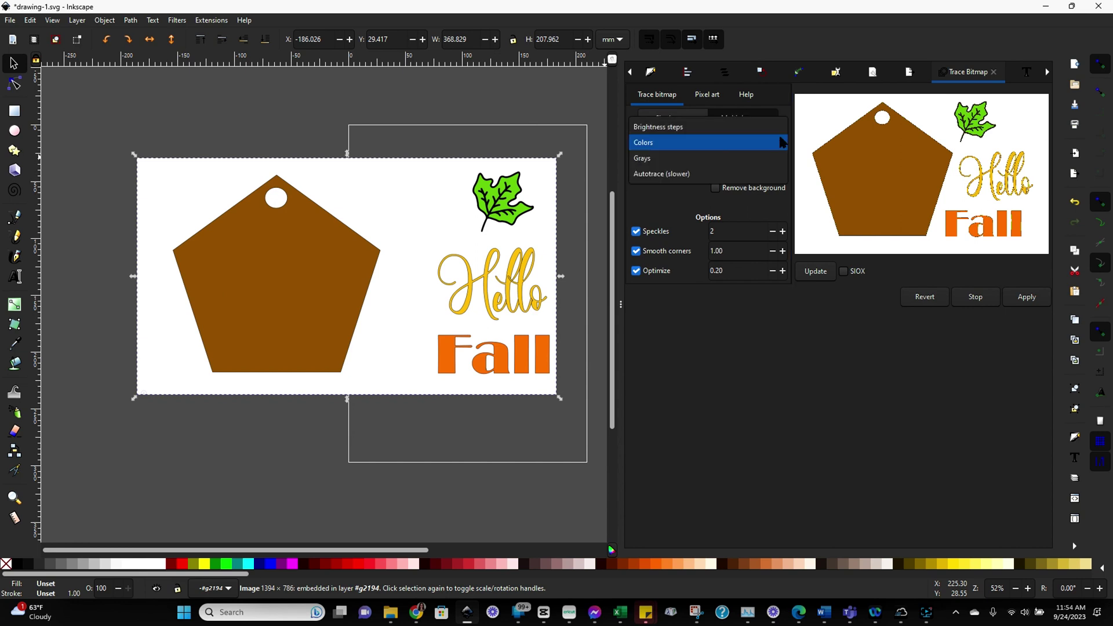
pyautogui.click(764, 134)
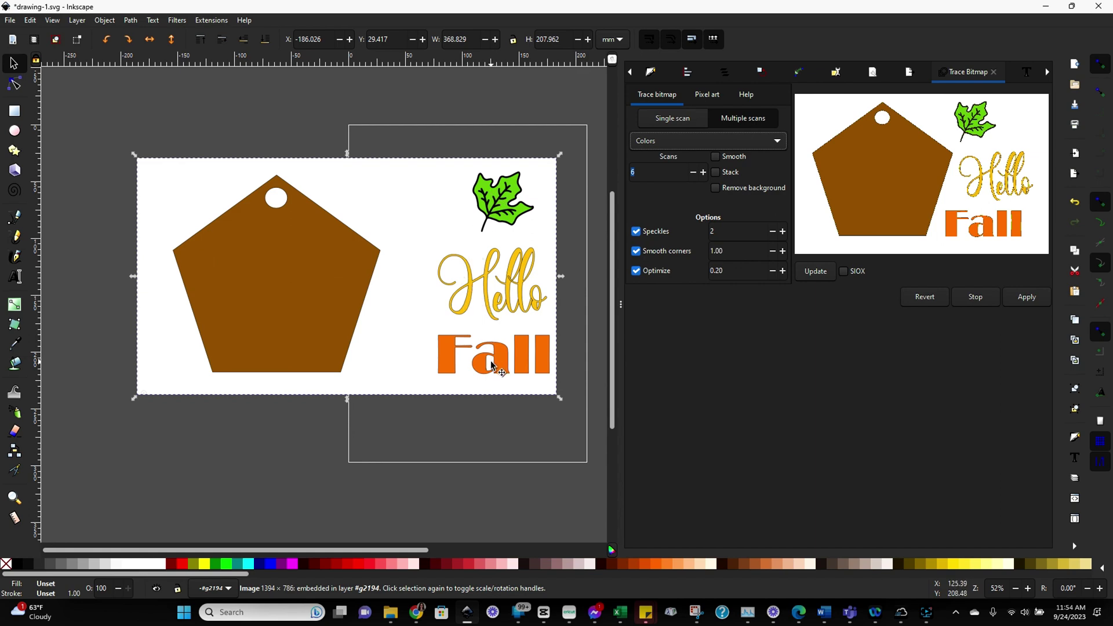
pyautogui.click(641, 173)
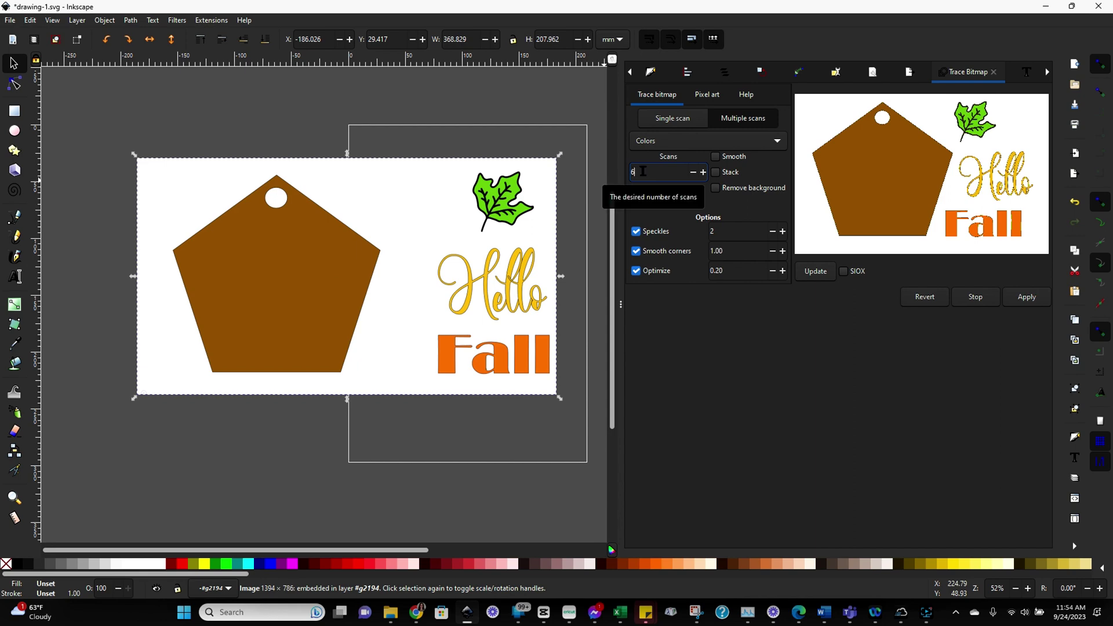
# Apply the colour trace and pull the traced group away from the original bitmap
pyautogui.click(1028, 297)
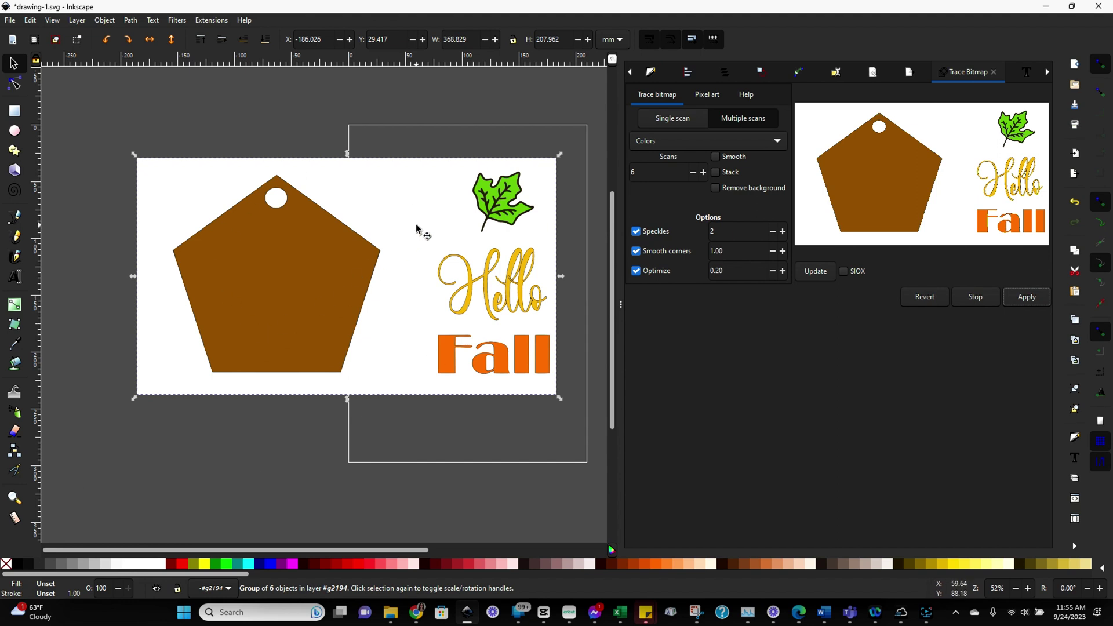
pyautogui.moveTo(409, 236)
pyautogui.mouseDown()
pyautogui.moveTo(315, 326)
pyautogui.moveTo(367, 301)
pyautogui.moveTo(422, 241)
pyautogui.moveTo(331, 326)
pyautogui.mouseUp()
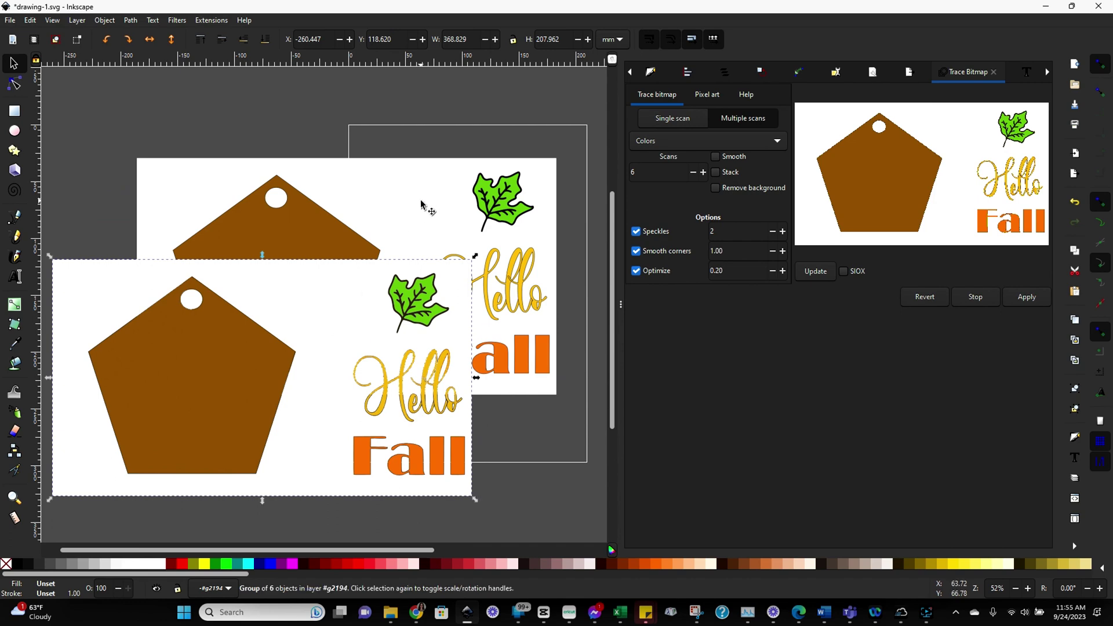
pyautogui.click(432, 214)
pyautogui.moveTo(432, 215); pyautogui.dragTo(439, 172)
# Delete the original bitmap and move the 6-object traced group into its spot
pyautogui.click(320, 458)
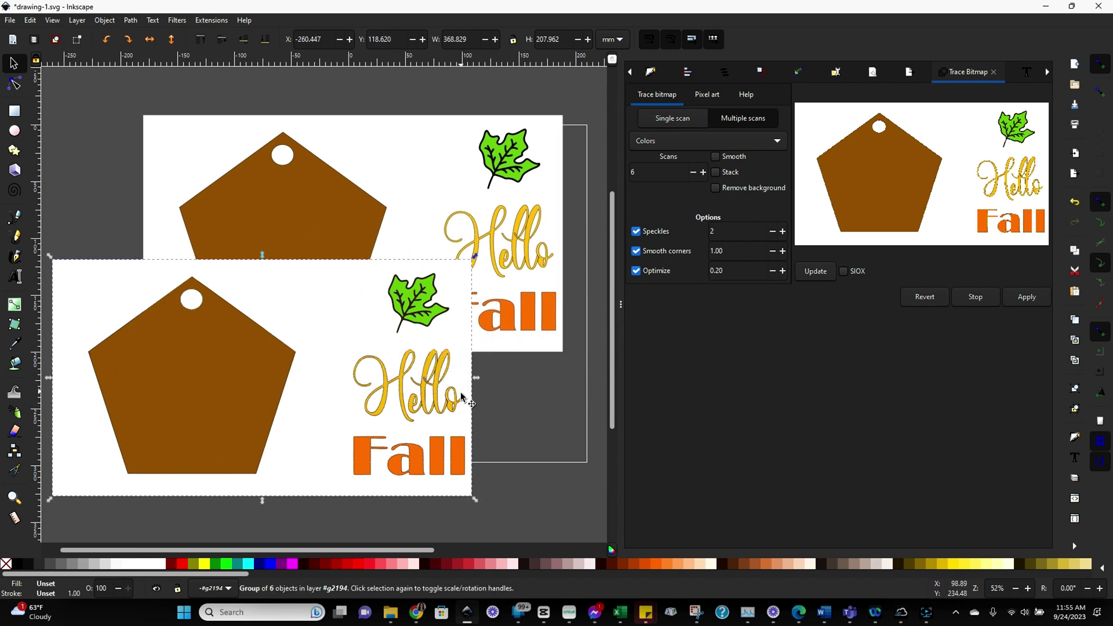
pyautogui.click(437, 178)
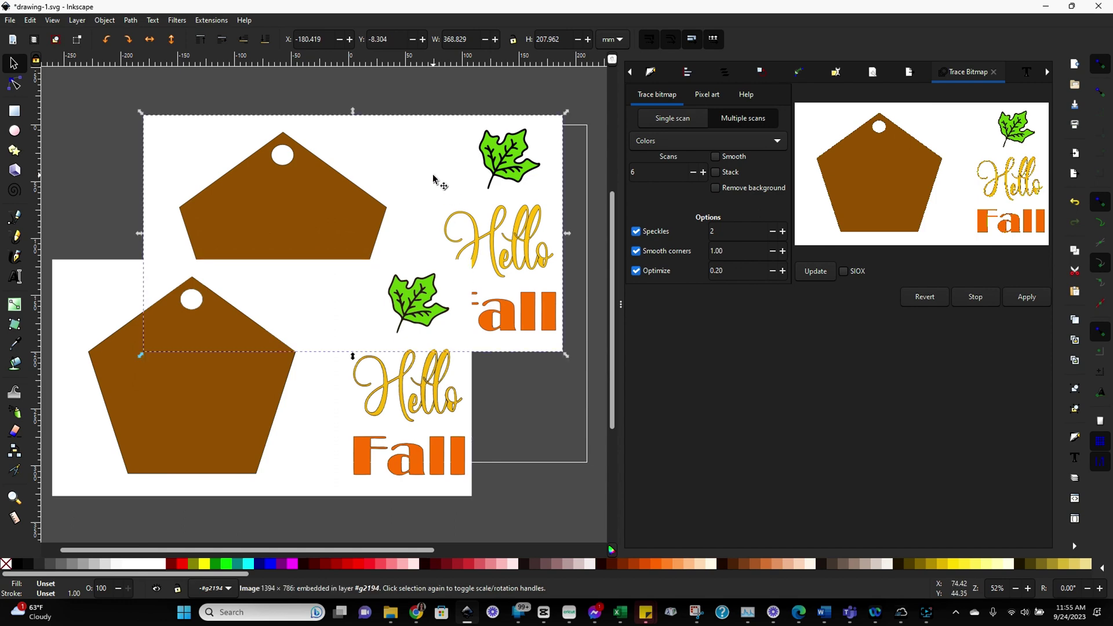
pyautogui.press('Delete')
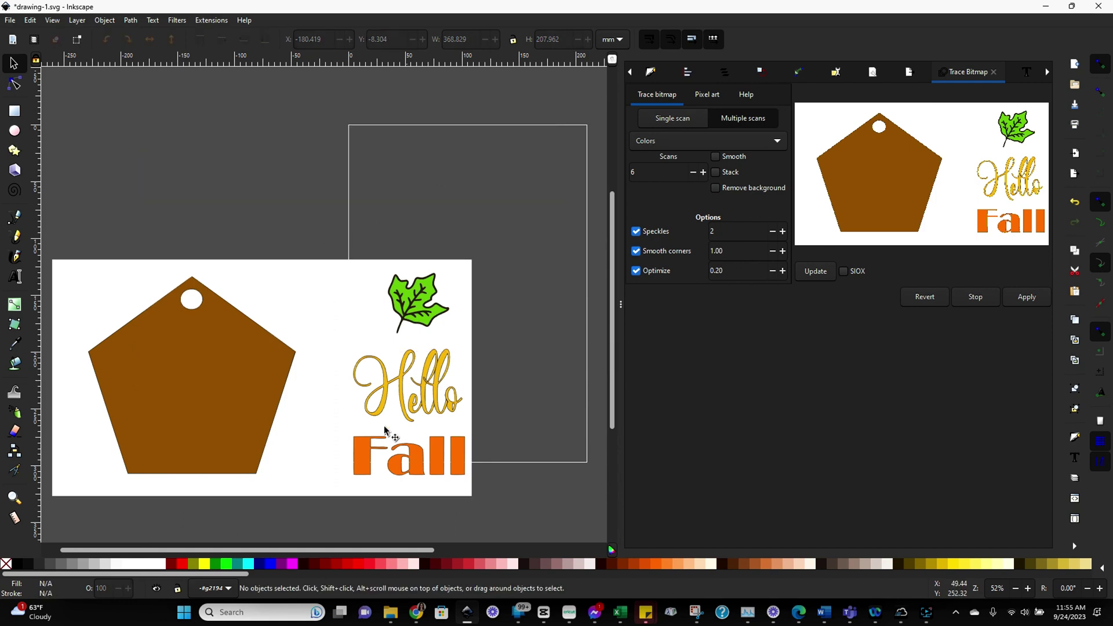
pyautogui.moveTo(341, 297); pyautogui.dragTo(398, 181)
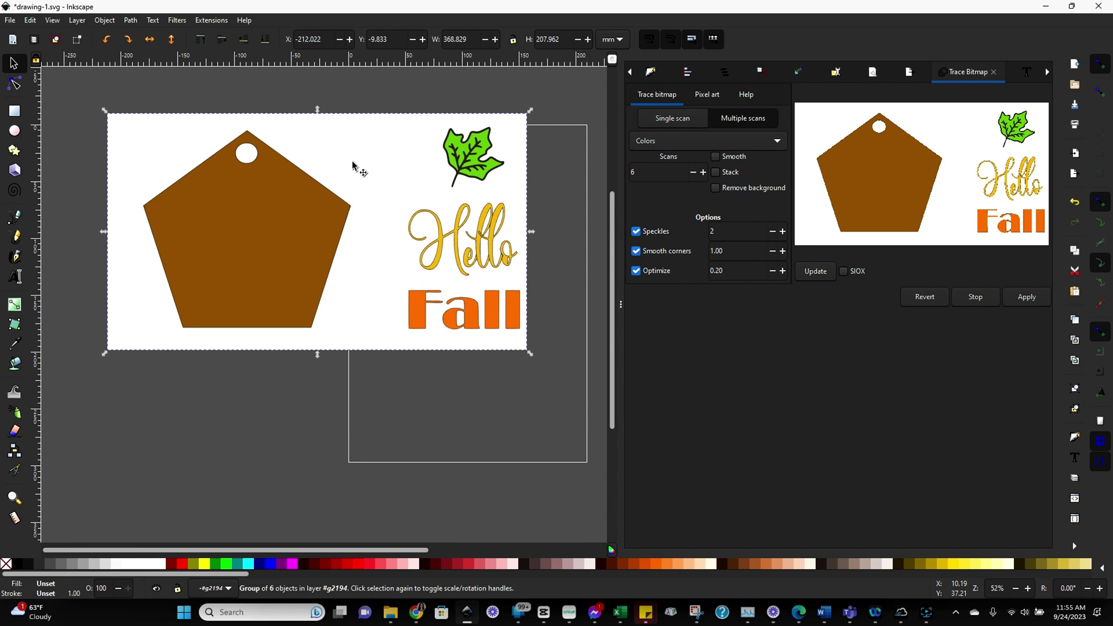
# Ungroup the traced tag and move the brown pentagon below the page
pyautogui.rightClick(386, 199)
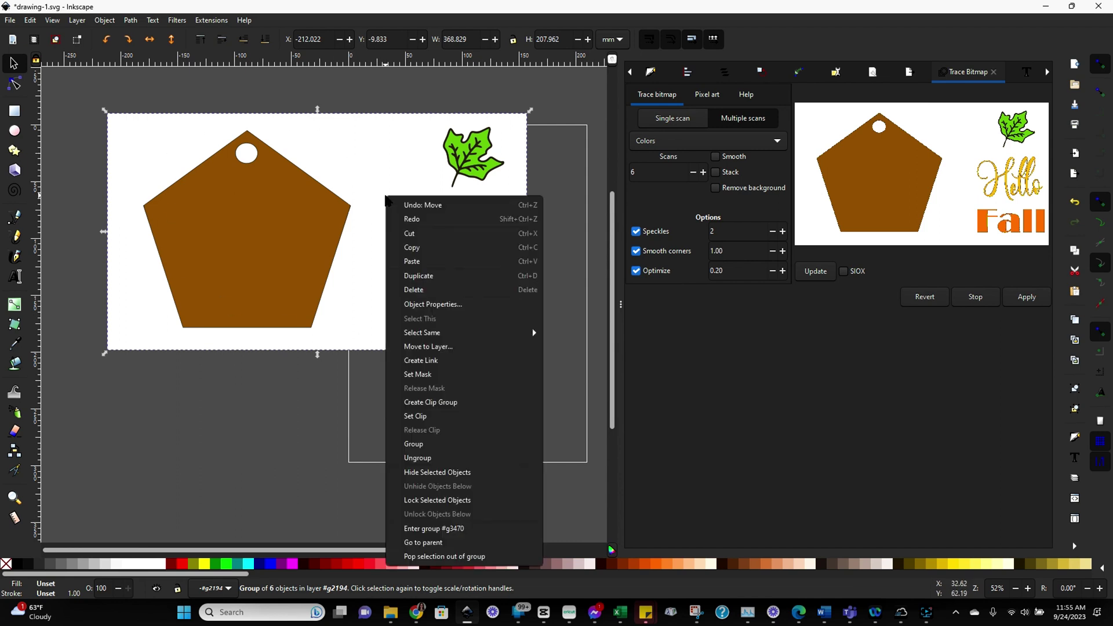
pyautogui.click(415, 459)
pyautogui.click(534, 418)
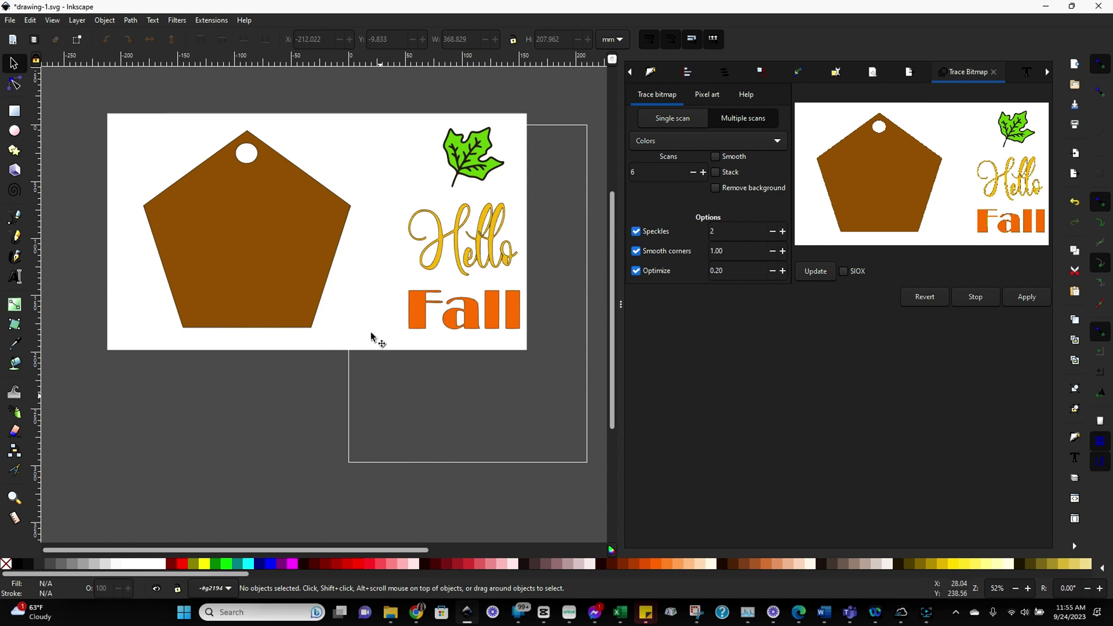
pyautogui.moveTo(256, 296); pyautogui.dragTo(153, 313)
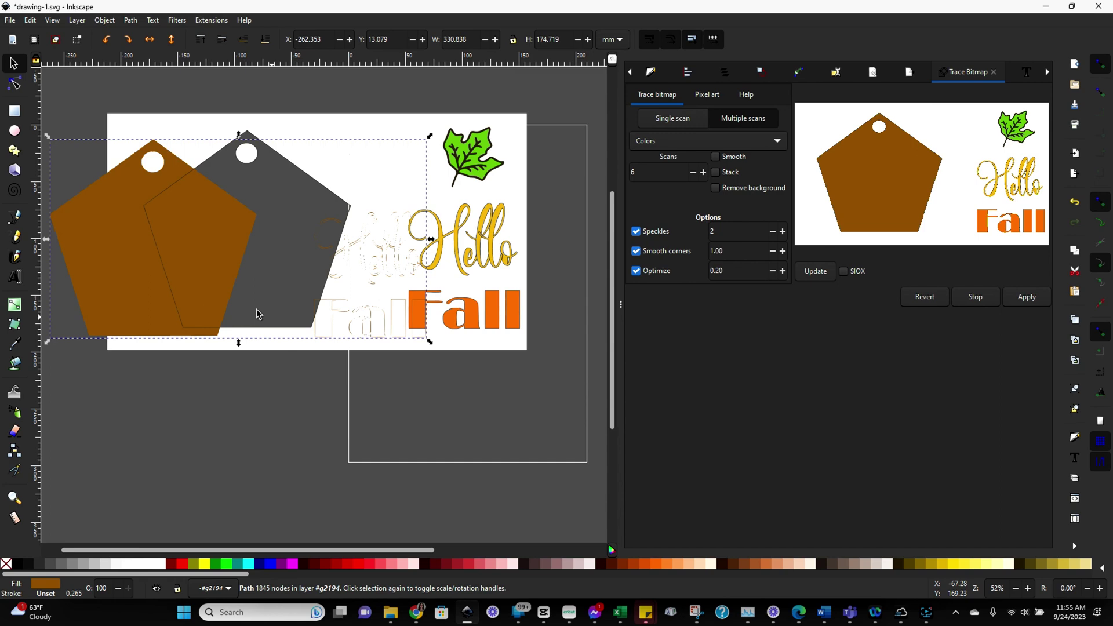
pyautogui.moveTo(145, 263); pyautogui.dragTo(158, 456)
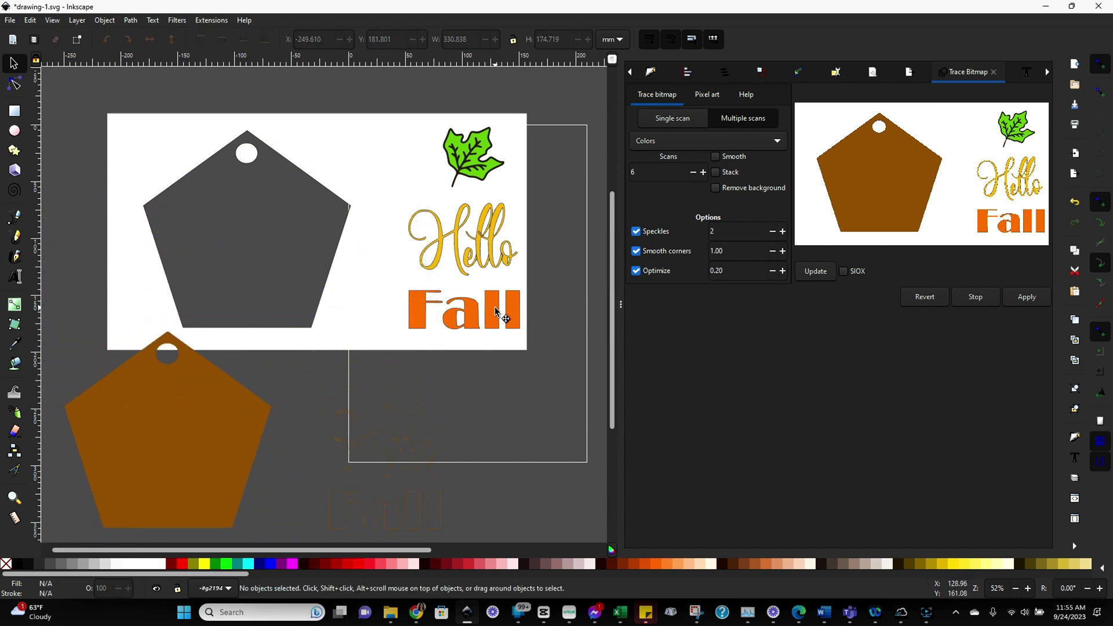
# Pull the green leaf, outline group, yellow Hello, orange Fall and white background off the tag
pyautogui.moveTo(495, 308); pyautogui.dragTo(436, 390)
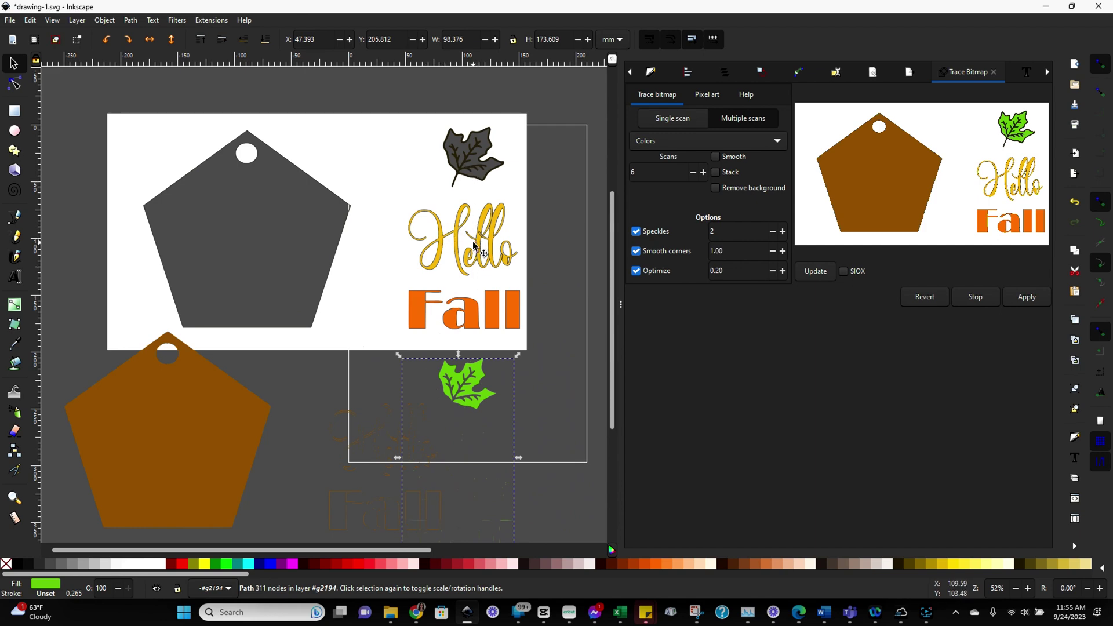
pyautogui.moveTo(480, 246)
pyautogui.mouseDown()
pyautogui.moveTo(534, 231)
pyautogui.moveTo(377, 230)
pyautogui.moveTo(342, 209)
pyautogui.moveTo(500, 385)
pyautogui.moveTo(551, 486)
pyautogui.mouseUp()
pyautogui.moveTo(493, 230)
pyautogui.mouseDown()
pyautogui.moveTo(585, 222)
pyautogui.moveTo(649, 165)
pyautogui.mouseUp()
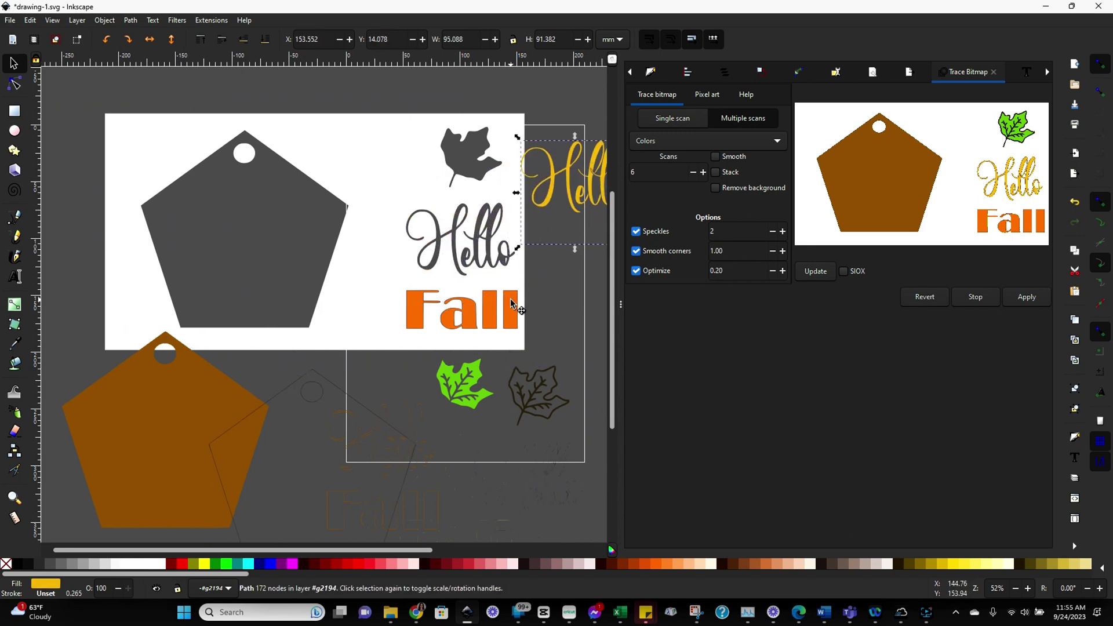
pyautogui.moveTo(511, 298); pyautogui.dragTo(591, 296)
pyautogui.moveTo(396, 258); pyautogui.dragTo(365, 238)
# Delete the white background piece and place Hello and Fall side by side at upper left
pyautogui.press('Delete')
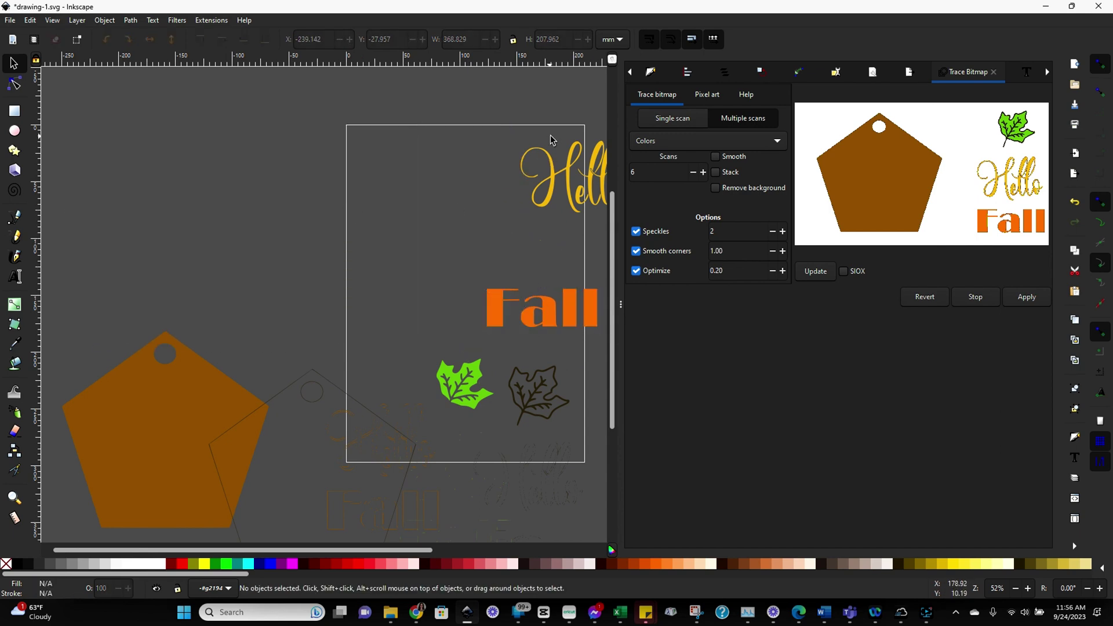
pyautogui.moveTo(571, 179); pyautogui.dragTo(140, 150)
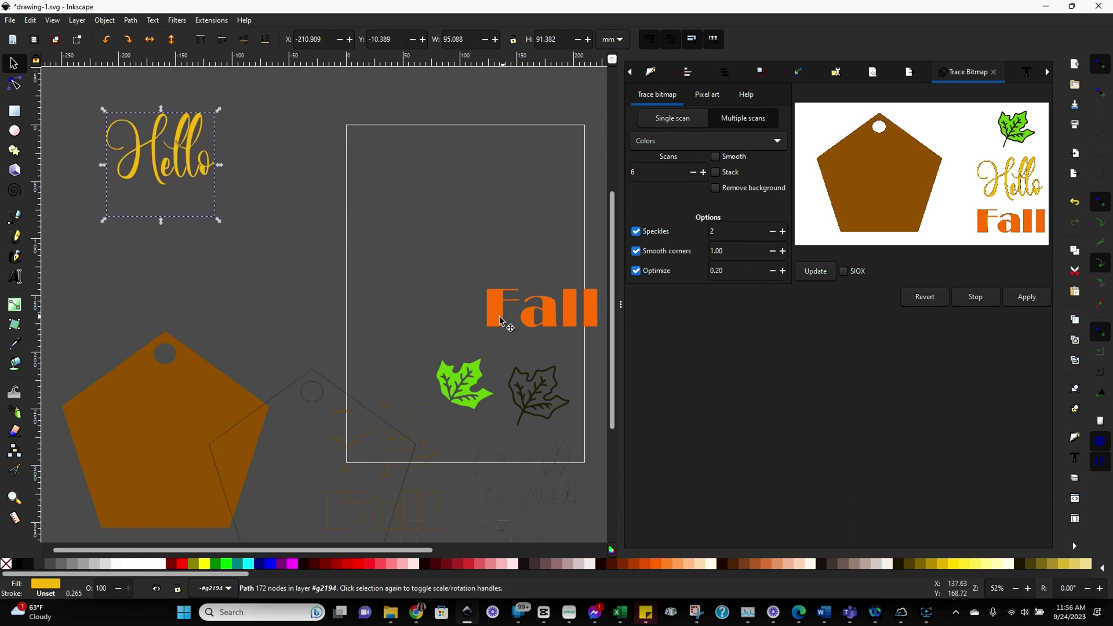
pyautogui.moveTo(499, 319); pyautogui.dragTo(222, 184)
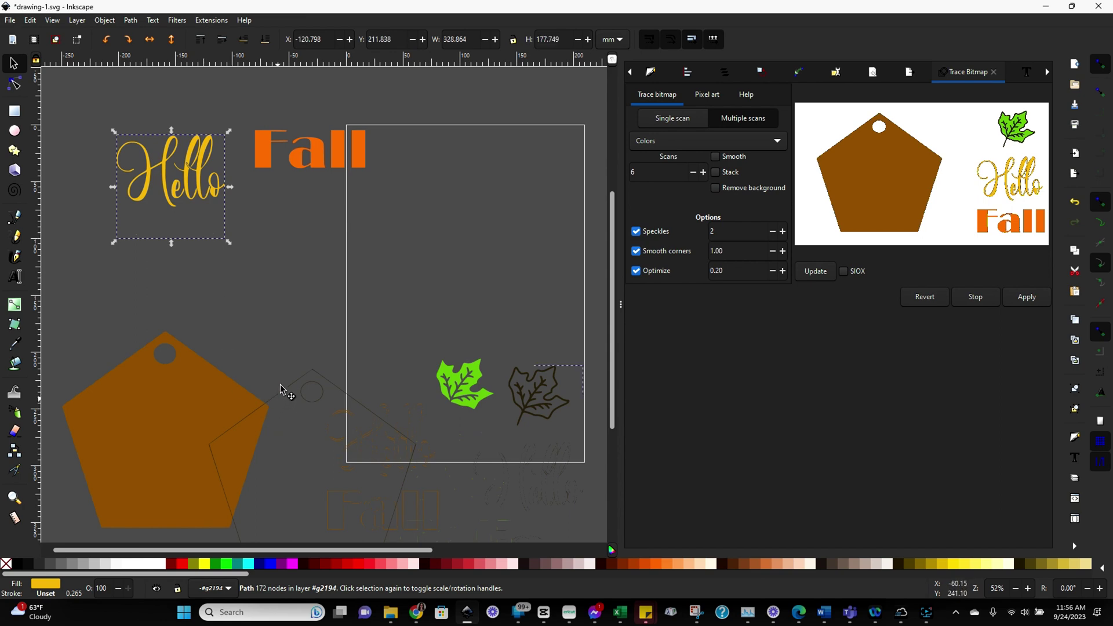
# Move the traced outline group up and the green leaf to the top of the page
pyautogui.moveTo(279, 400)
pyautogui.mouseDown()
pyautogui.moveTo(283, 330)
pyautogui.moveTo(305, 268)
pyautogui.moveTo(294, 239)
pyautogui.moveTo(291, 253)
pyautogui.mouseUp()
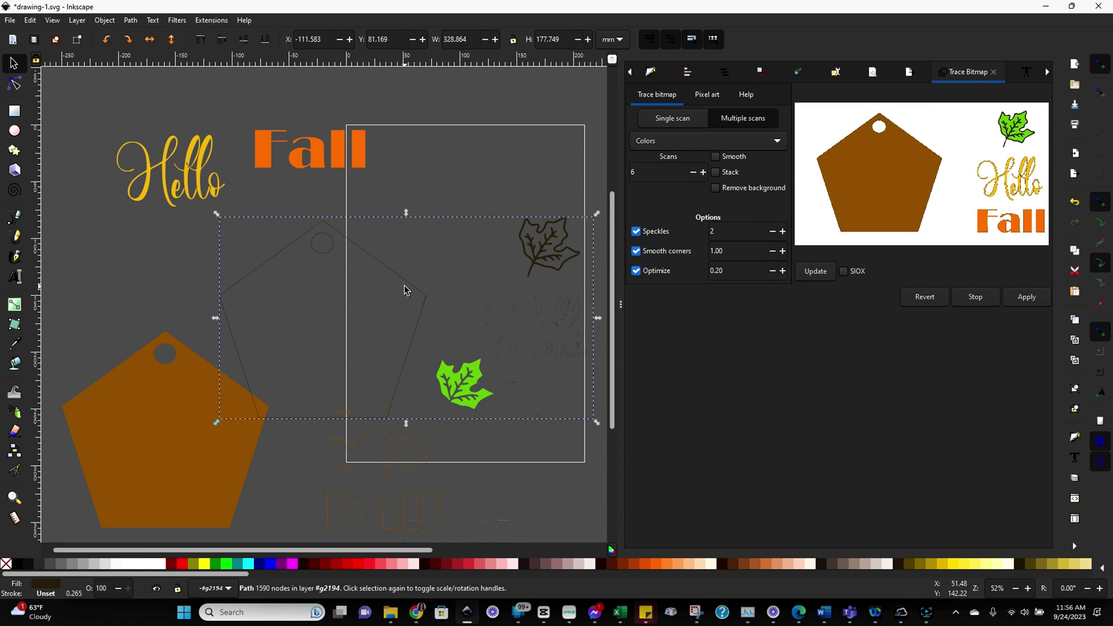
pyautogui.moveTo(405, 285)
pyautogui.mouseDown()
pyautogui.moveTo(380, 330)
pyautogui.moveTo(399, 282)
pyautogui.moveTo(406, 461)
pyautogui.mouseUp()
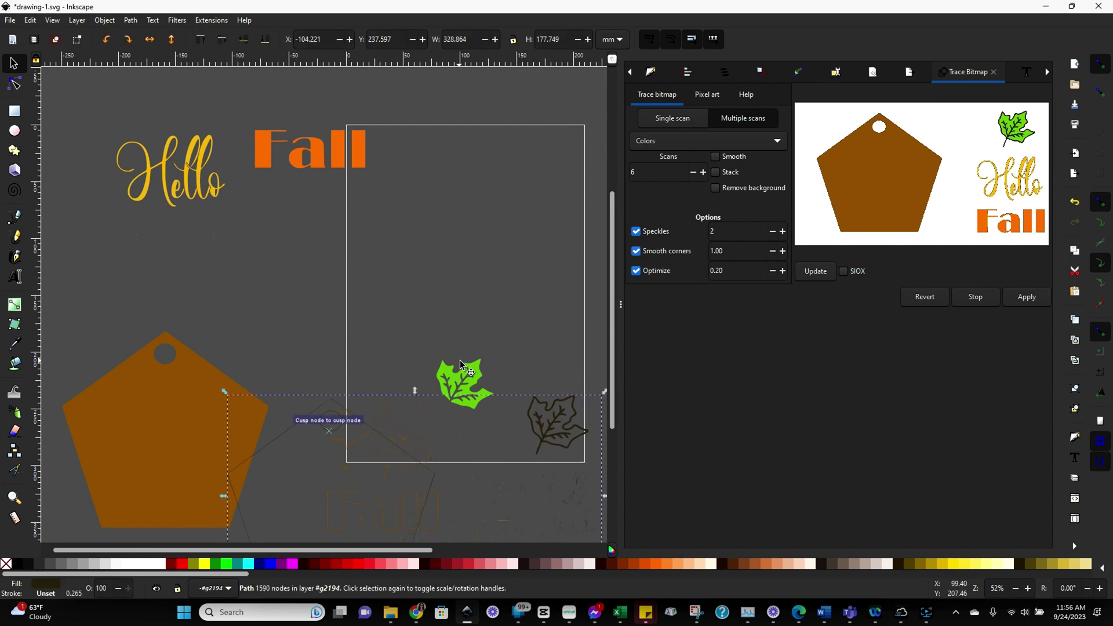
pyautogui.moveTo(463, 370); pyautogui.dragTo(468, 141)
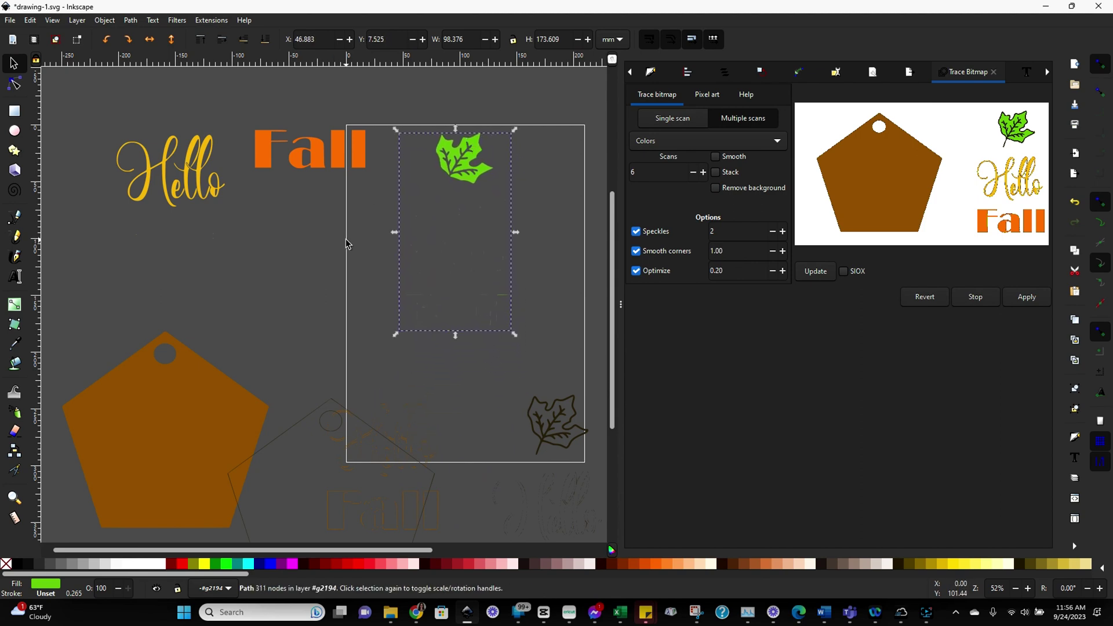
pyautogui.click(220, 239)
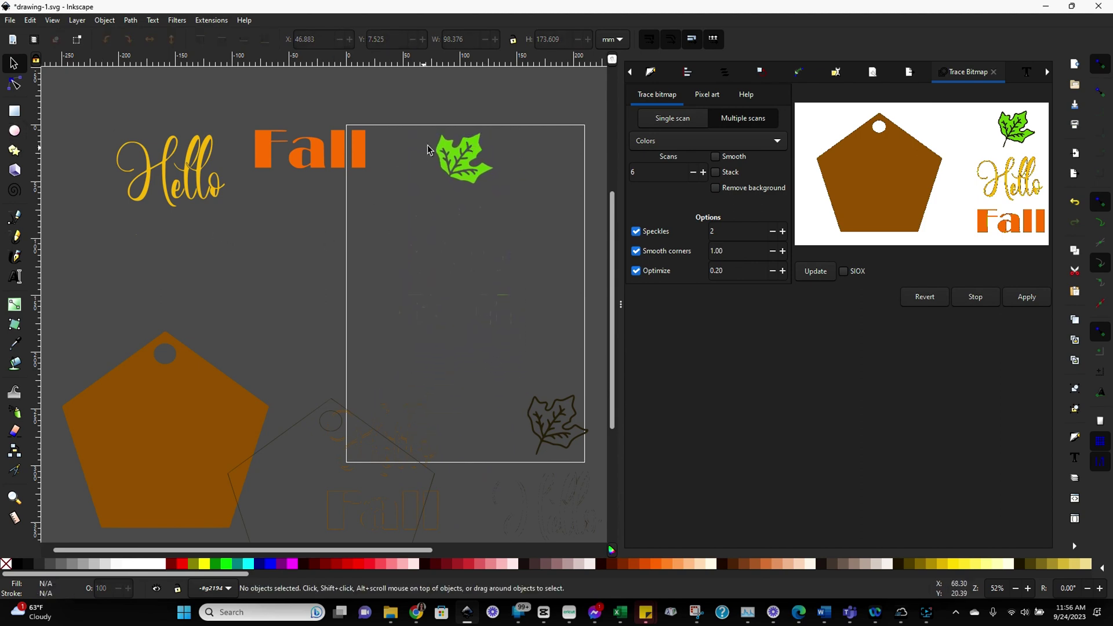
pyautogui.moveTo(452, 161); pyautogui.dragTo(446, 167)
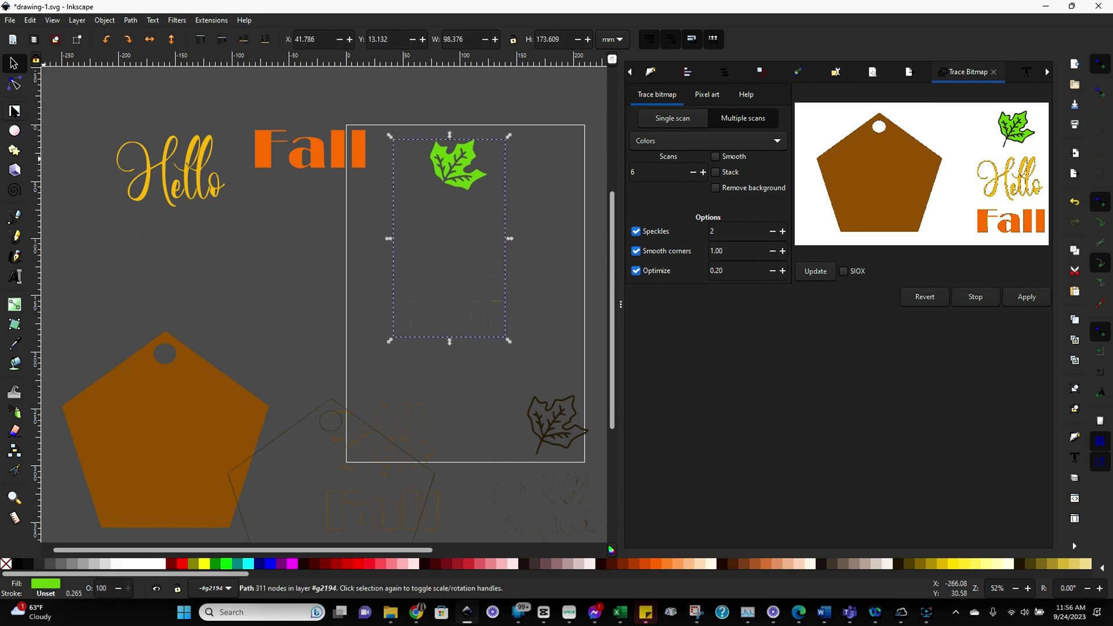
# Isolate the green leaf by intersecting a rectangle drawn around it with the traced path
pyautogui.click(14, 112)
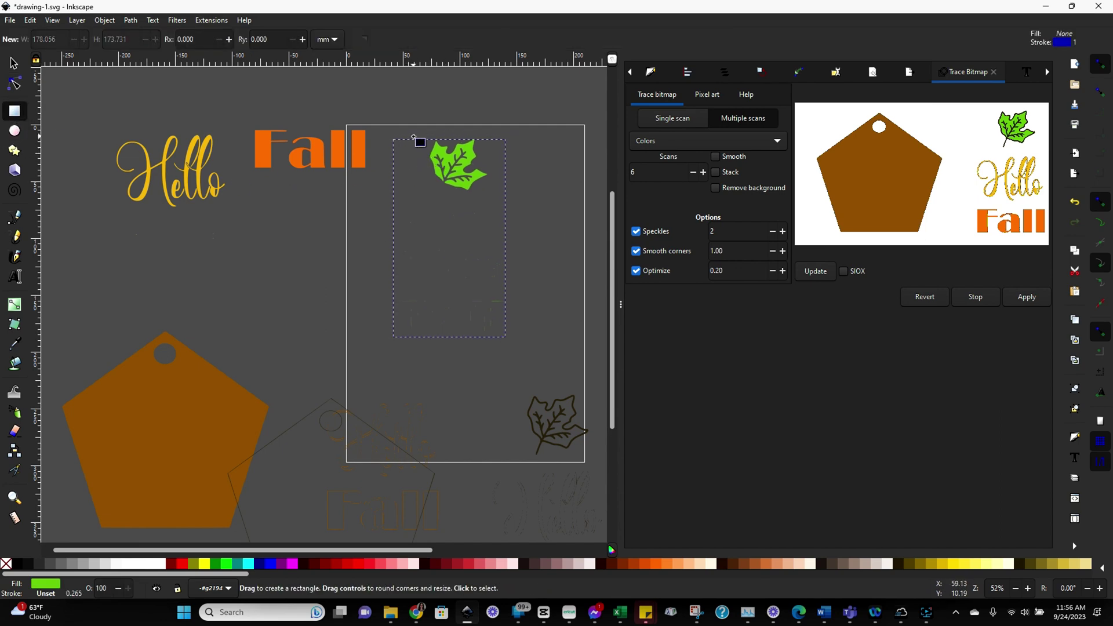
pyautogui.moveTo(415, 139); pyautogui.dragTo(495, 193)
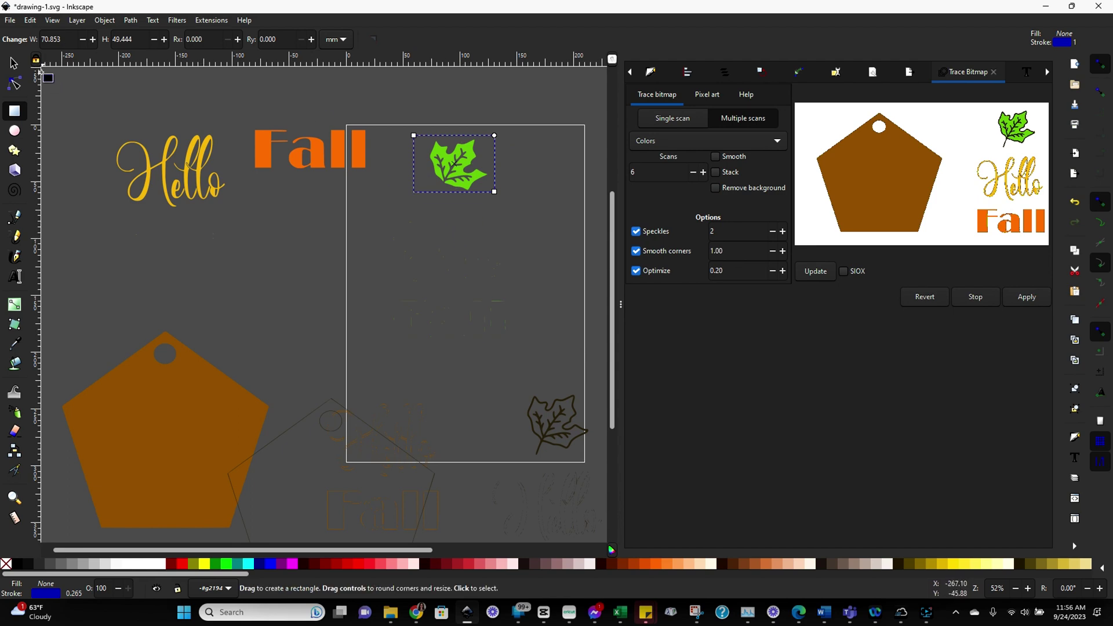
pyautogui.click(13, 63)
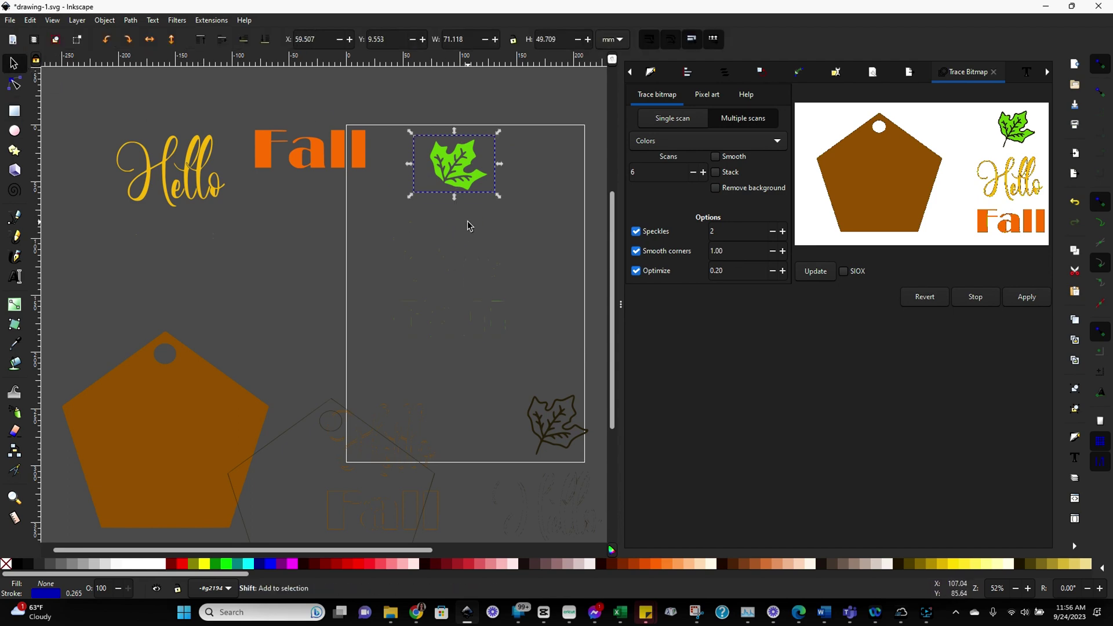
pyautogui.keyDown('shift'); pyautogui.click(496, 300); pyautogui.keyUp('shift')
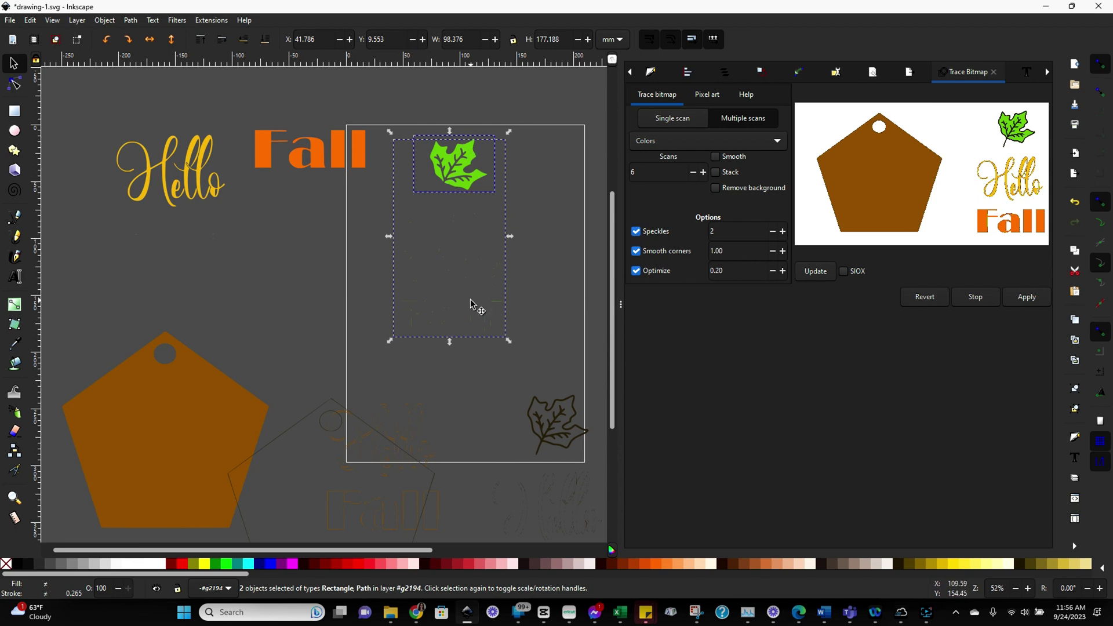
pyautogui.click(131, 20)
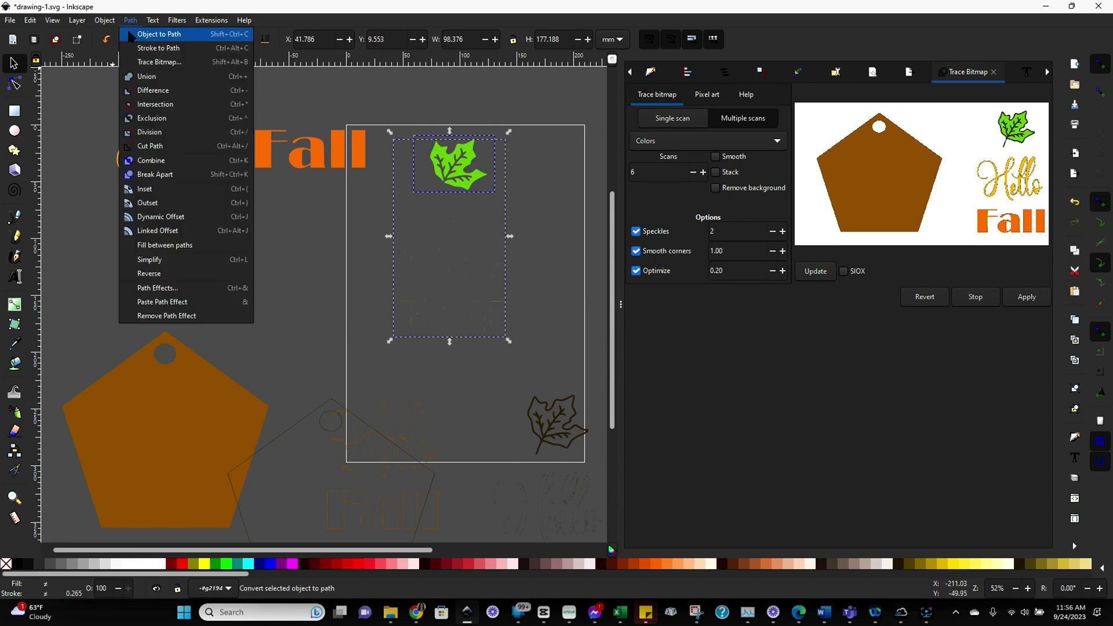
pyautogui.click(139, 104)
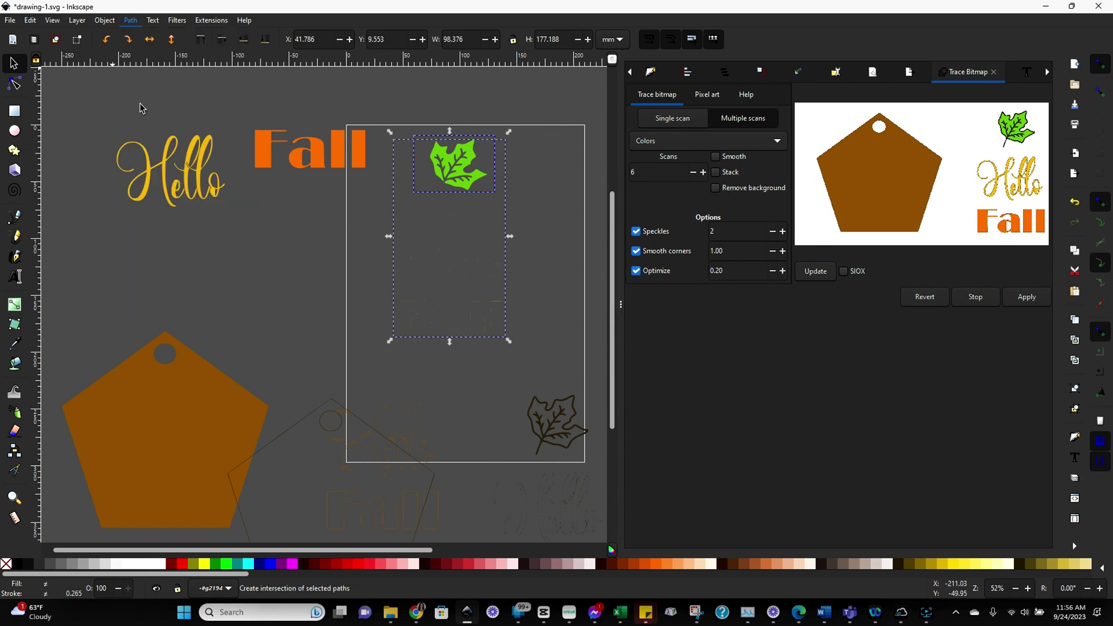
# Move the green leaf toward the top and the leftover traced outlines up-left
pyautogui.click(526, 196)
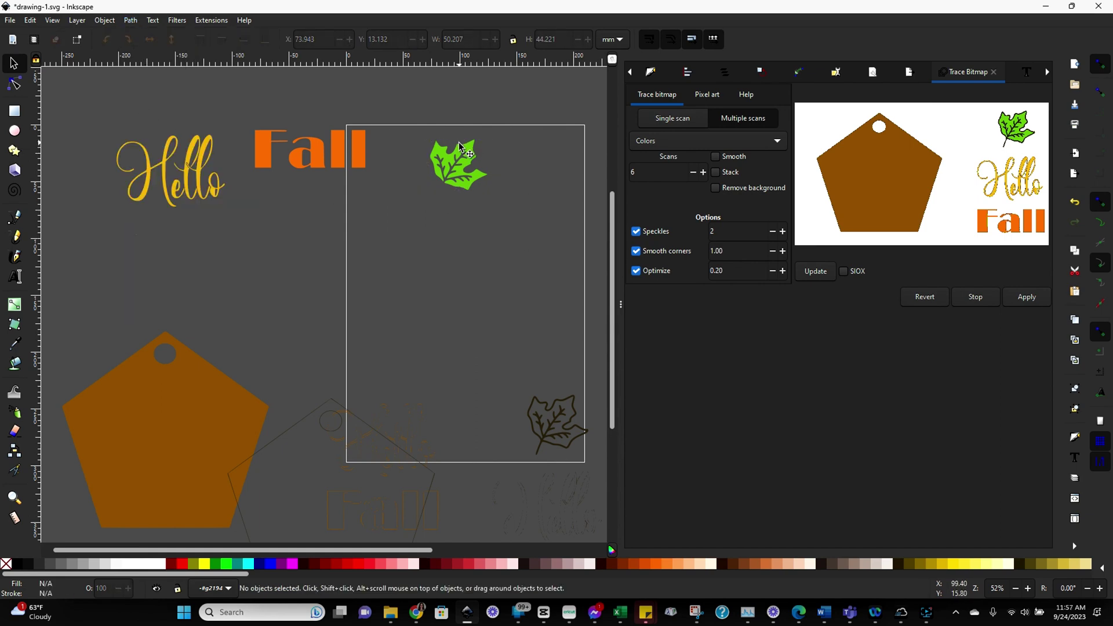
pyautogui.moveTo(462, 151); pyautogui.dragTo(440, 137)
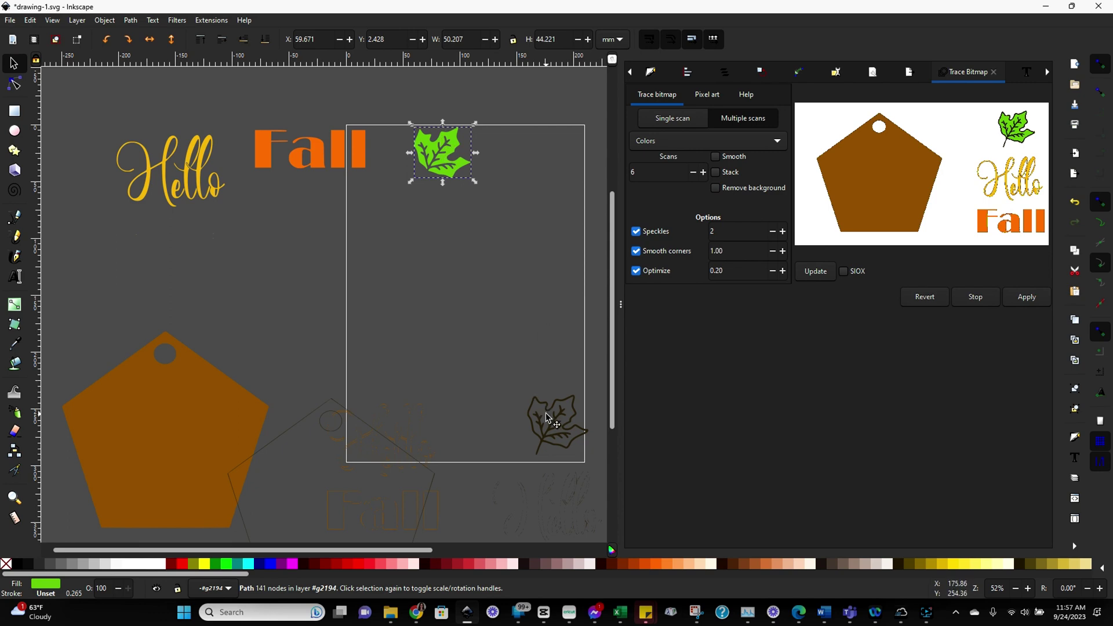
pyautogui.moveTo(547, 416)
pyautogui.mouseDown()
pyautogui.moveTo(481, 326)
pyautogui.moveTo(464, 255)
pyautogui.moveTo(449, 250)
pyautogui.moveTo(464, 269)
pyautogui.mouseUp()
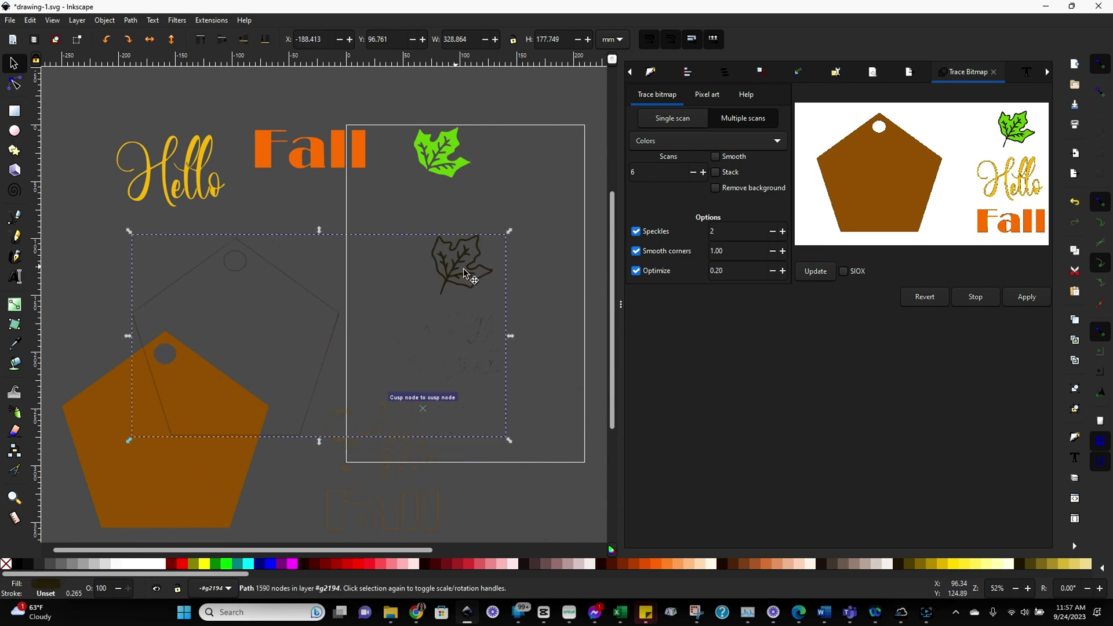
# Draw an ellipse around the black leaf outline and try intersecting it with the large outline path
pyautogui.click(14, 131)
pyautogui.moveTo(410, 214); pyautogui.dragTo(501, 301)
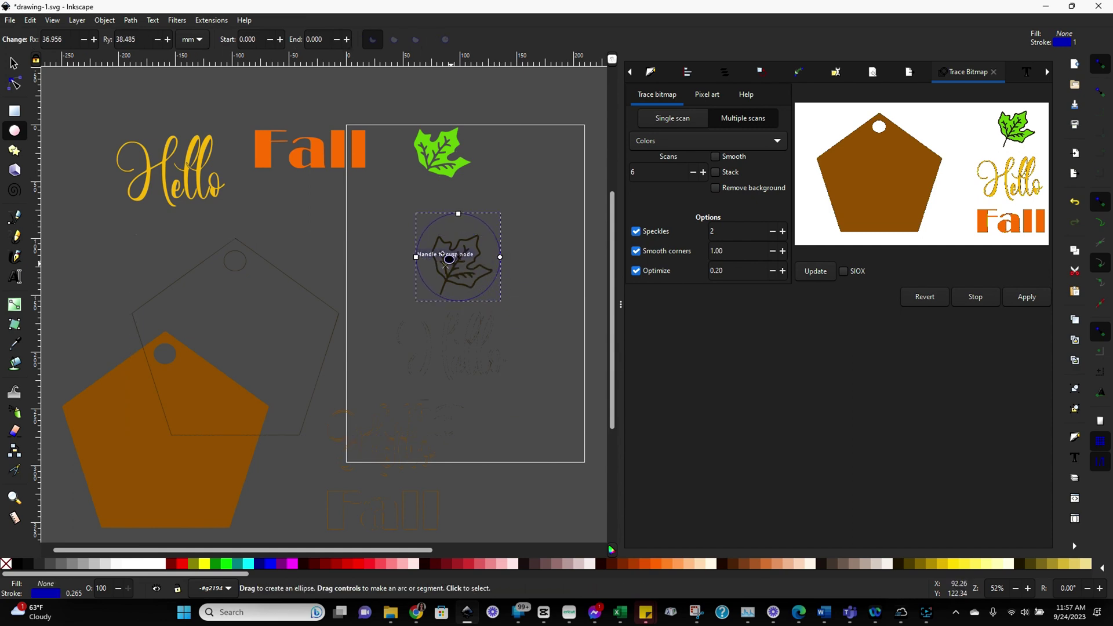
pyautogui.click(14, 64)
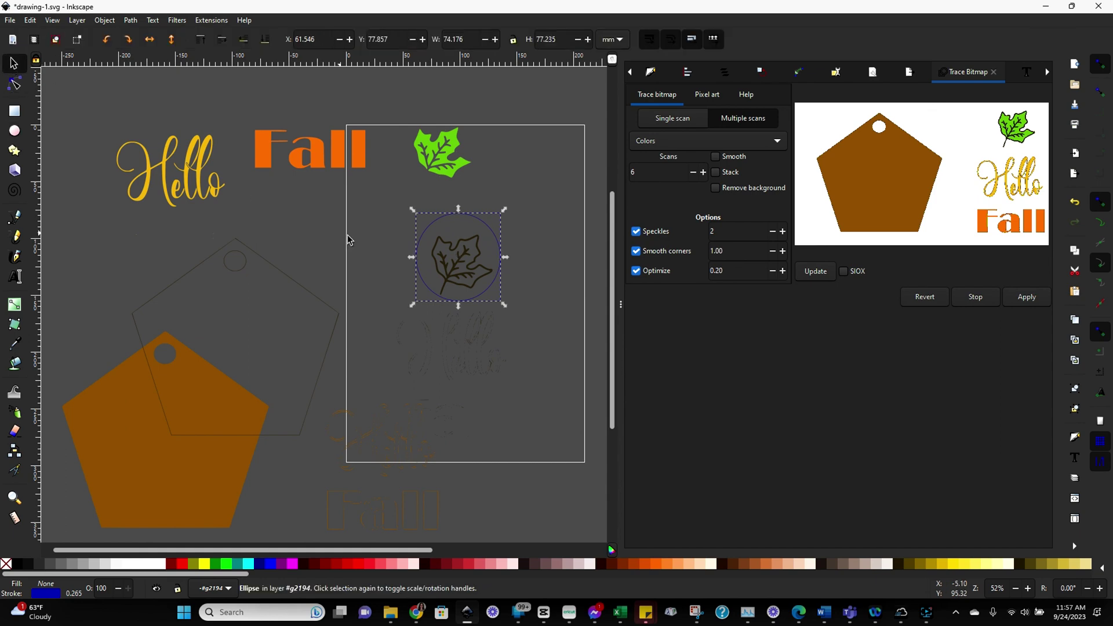
pyautogui.click(479, 353)
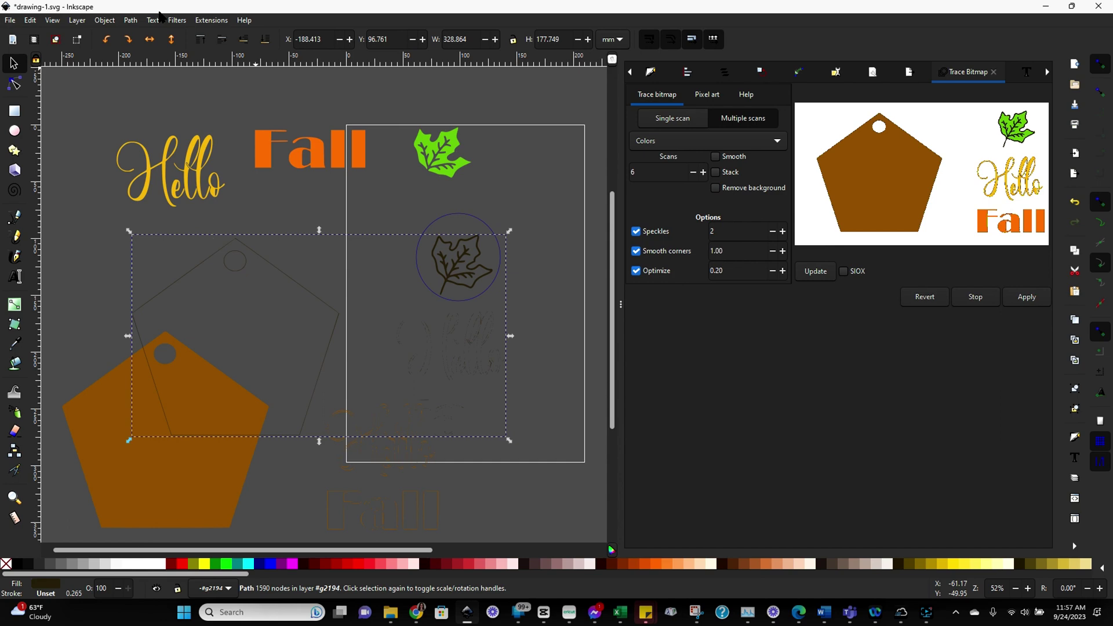
pyautogui.click(131, 20)
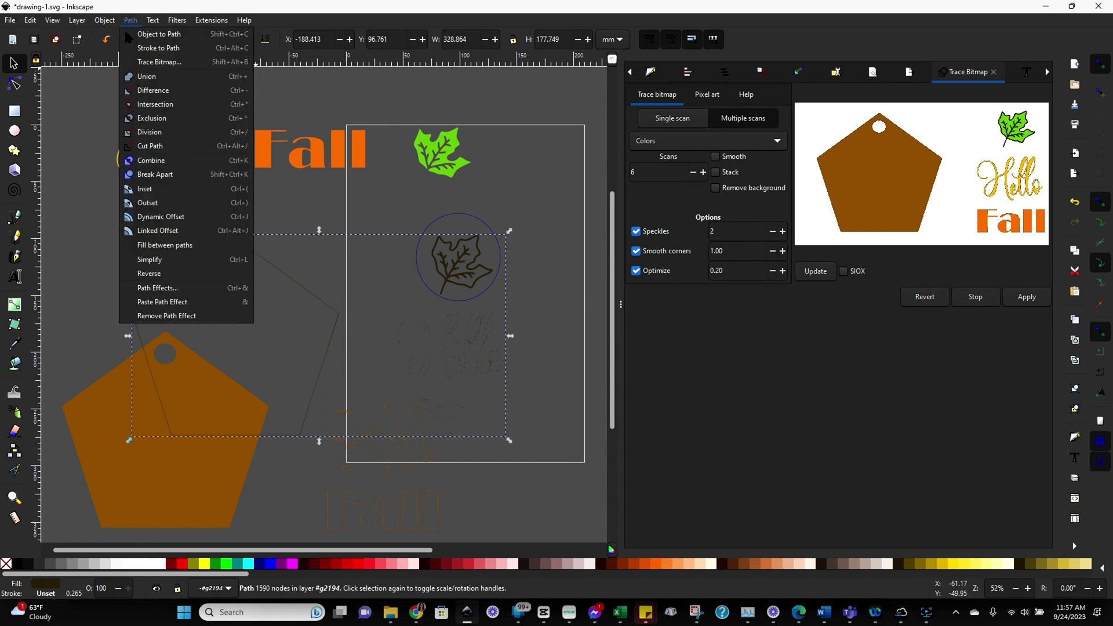
pyautogui.click(141, 108)
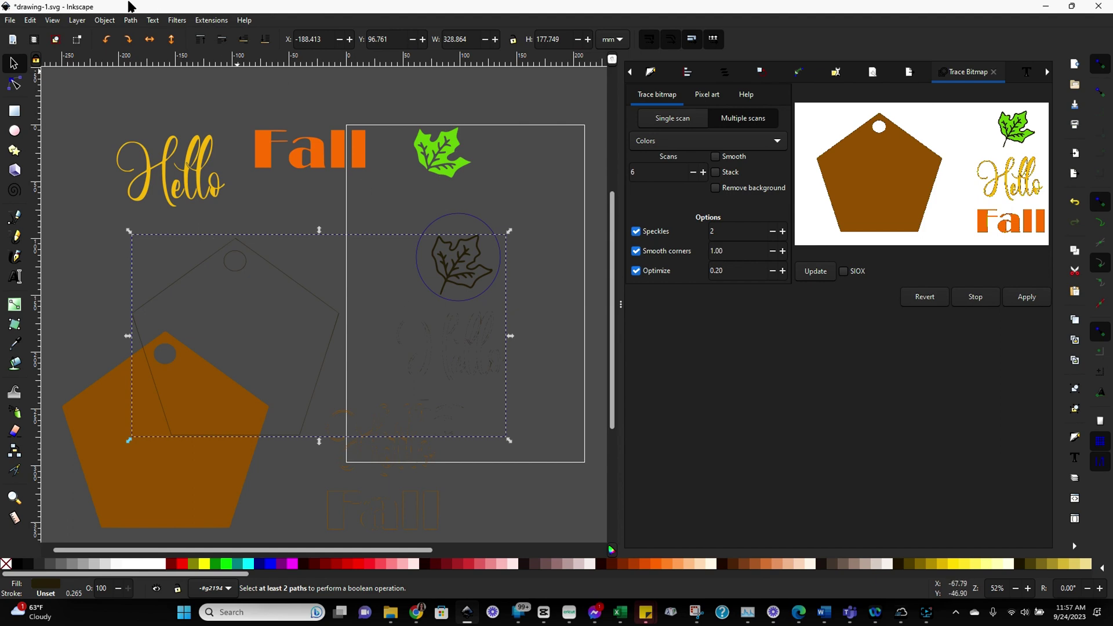
pyautogui.click(132, 20)
pyautogui.click(143, 107)
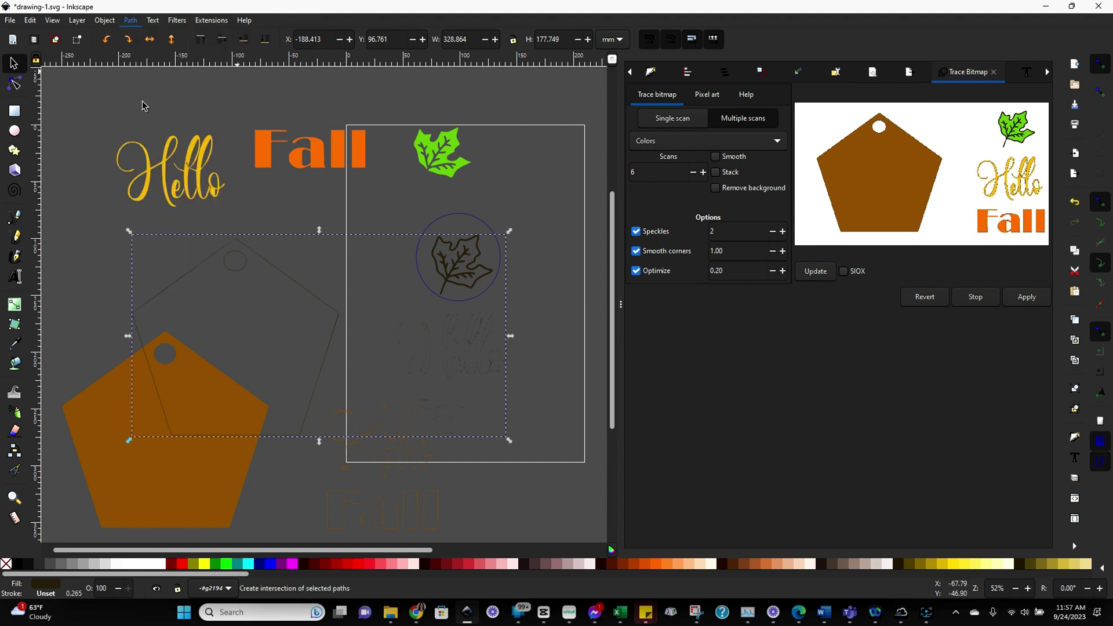
# Intersect the ellipse with the outline path and lay the cut-out black leaf over the green leaf
pyautogui.click(518, 283)
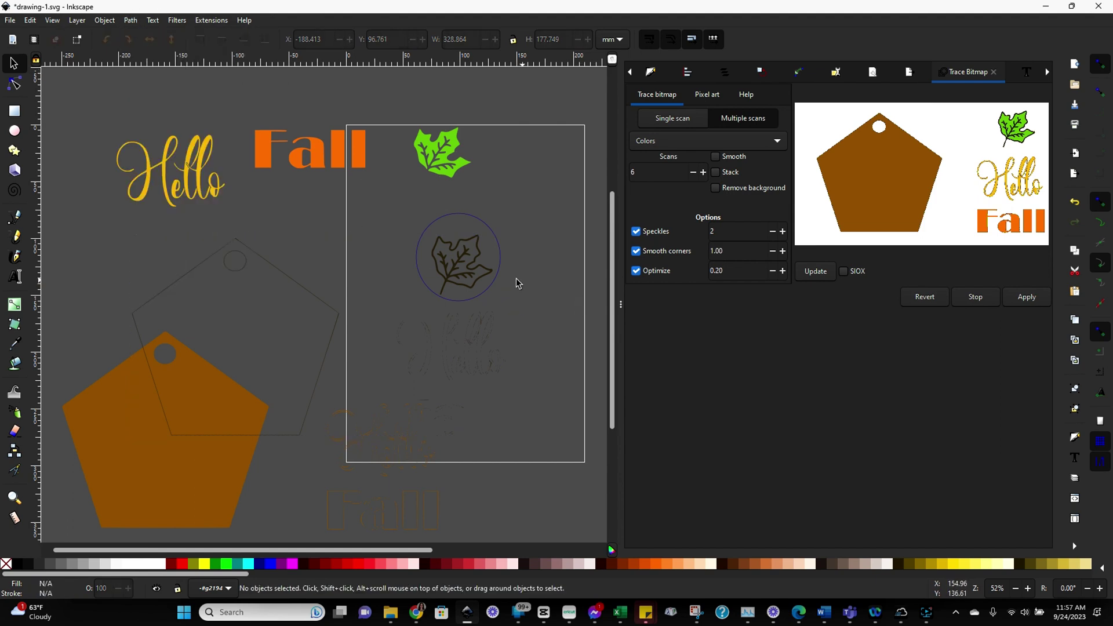
pyautogui.click(477, 222)
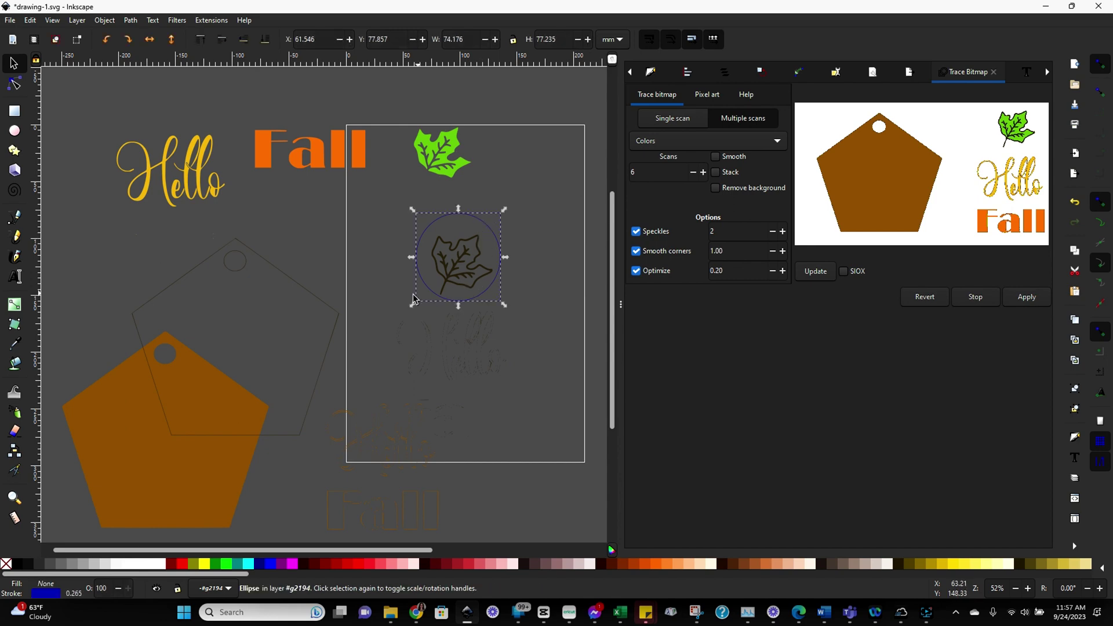
pyautogui.press('shift')
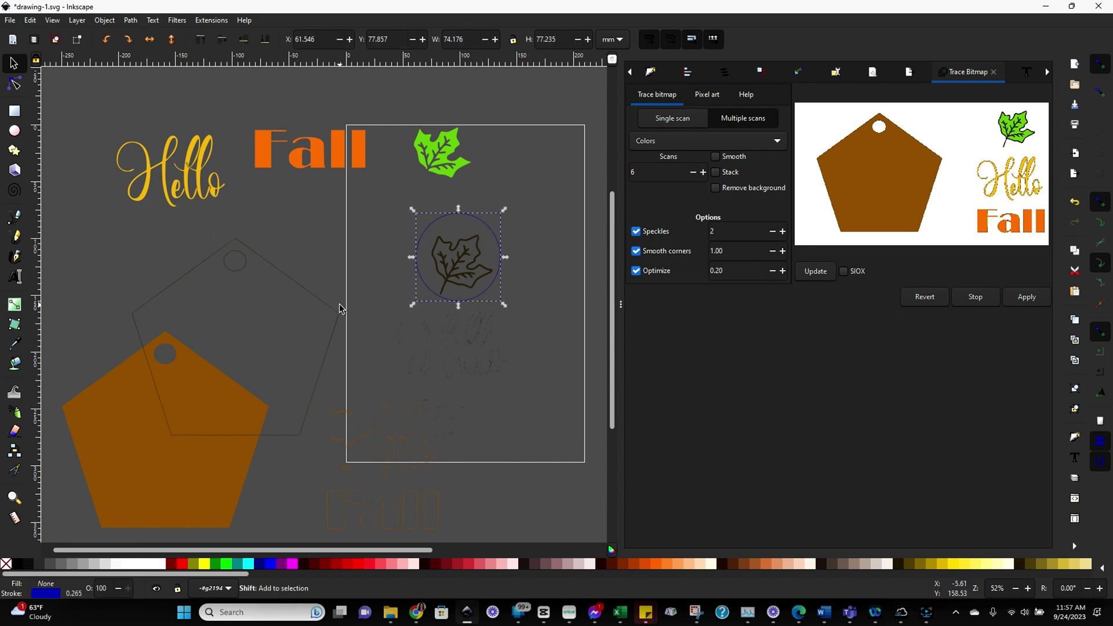
pyautogui.keyDown('shift'); pyautogui.click(334, 312); pyautogui.keyUp('shift')
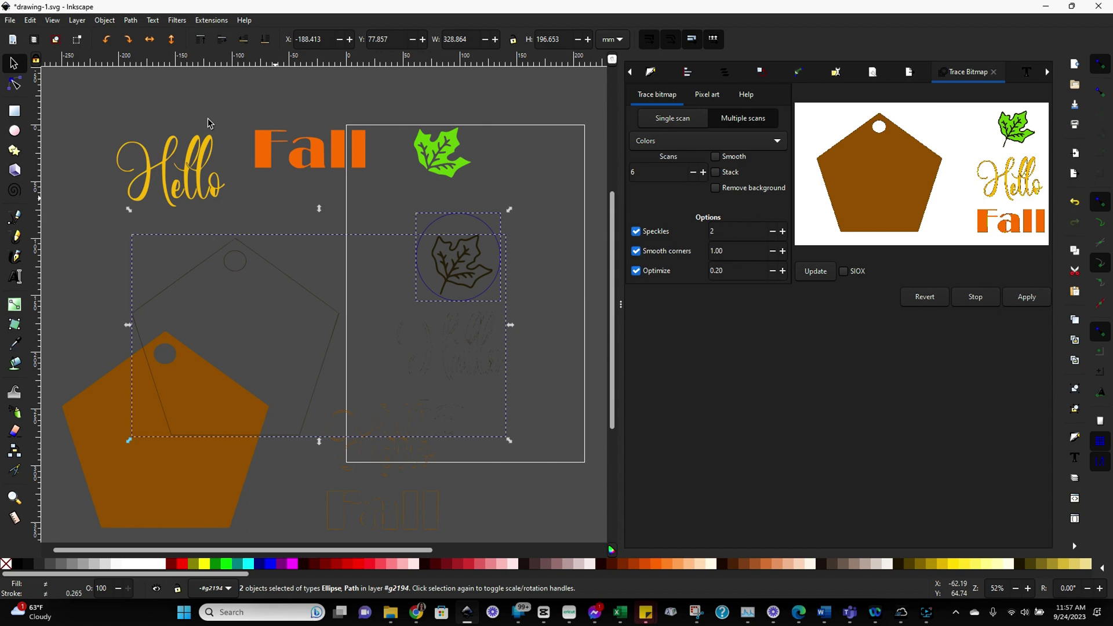
pyautogui.click(130, 20)
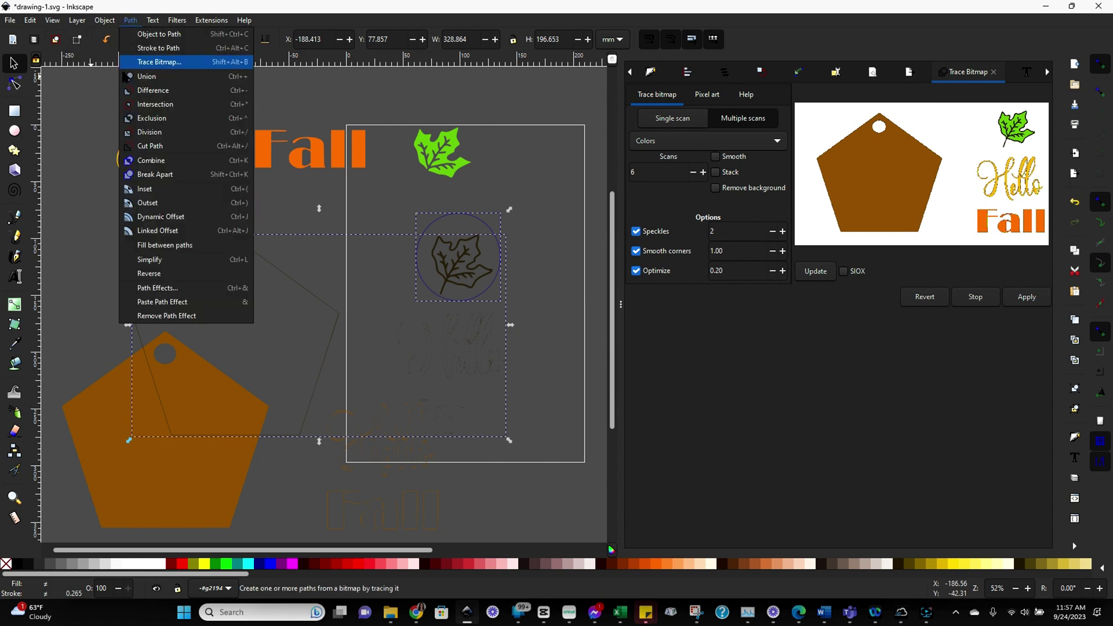
pyautogui.click(155, 105)
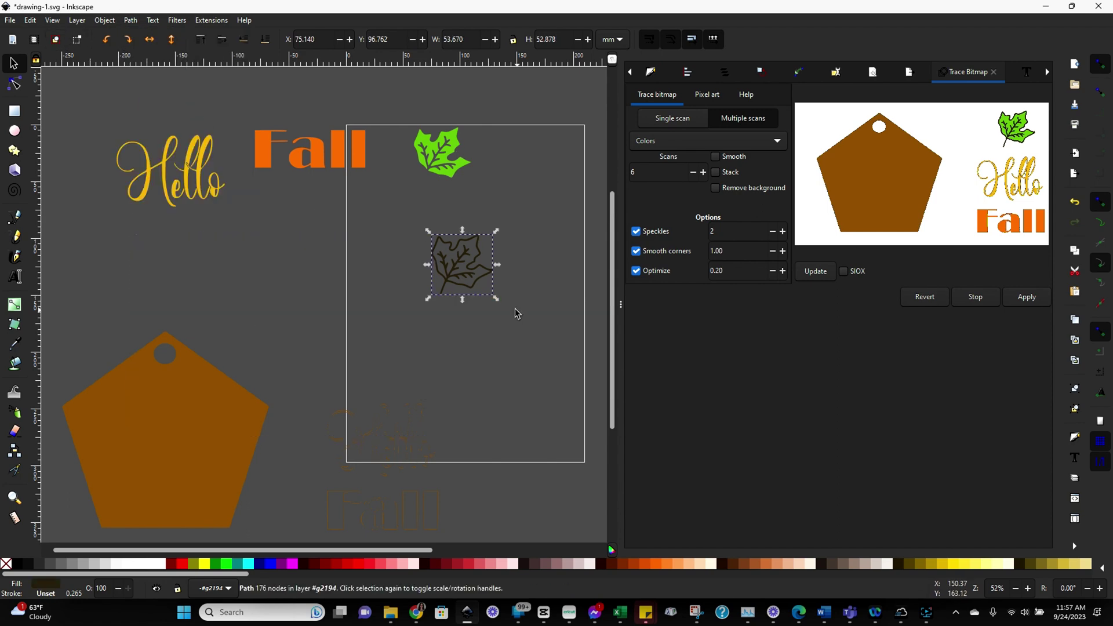
pyautogui.moveTo(439, 248); pyautogui.dragTo(422, 139)
# Move the Hello lettering onto the page and draw a rectangle around it
pyautogui.click(446, 293)
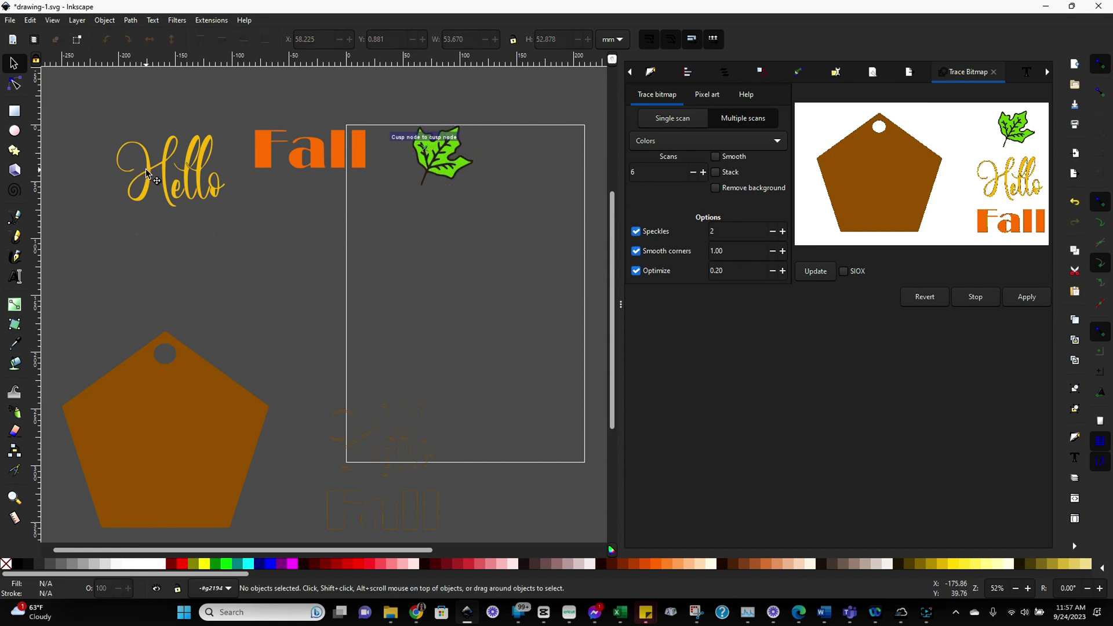
pyautogui.moveTo(146, 172); pyautogui.dragTo(293, 249)
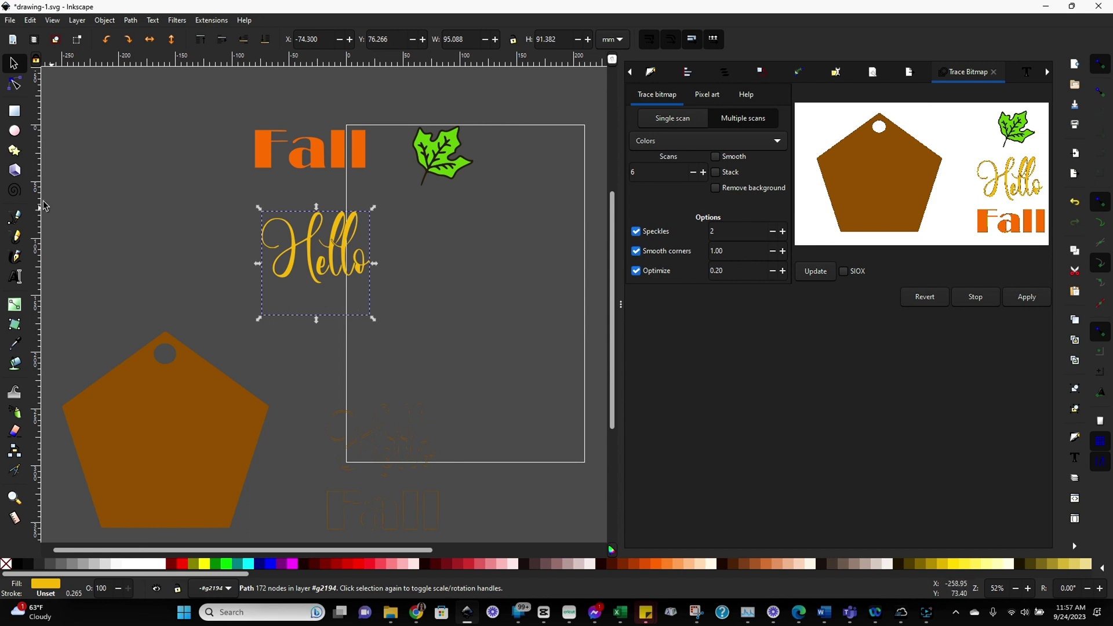
pyautogui.click(14, 110)
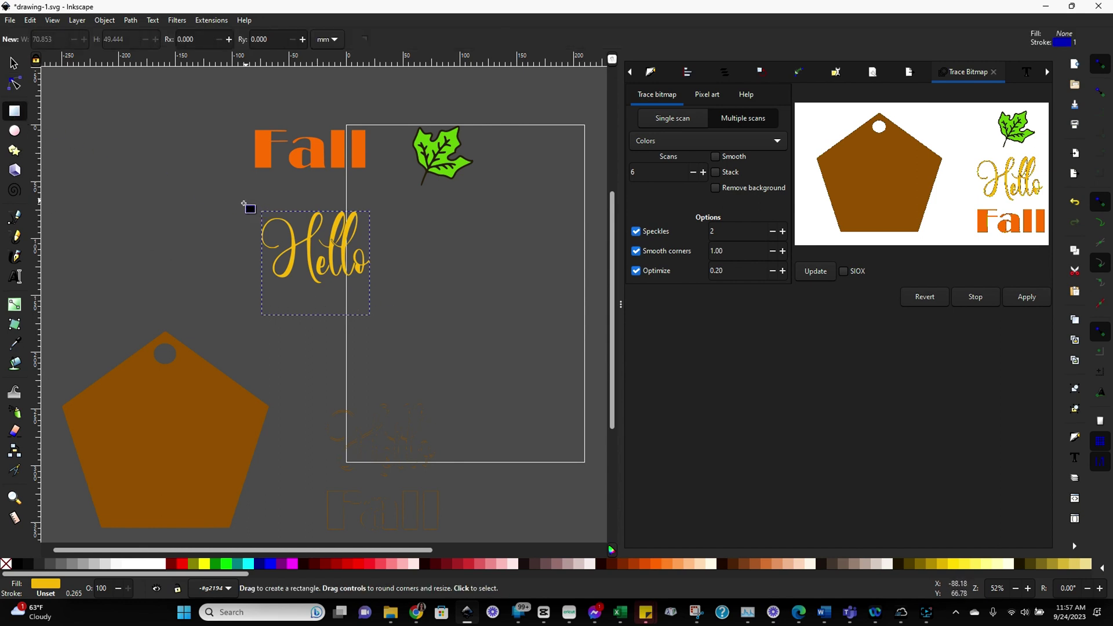
pyautogui.moveTo(249, 204); pyautogui.dragTo(387, 285)
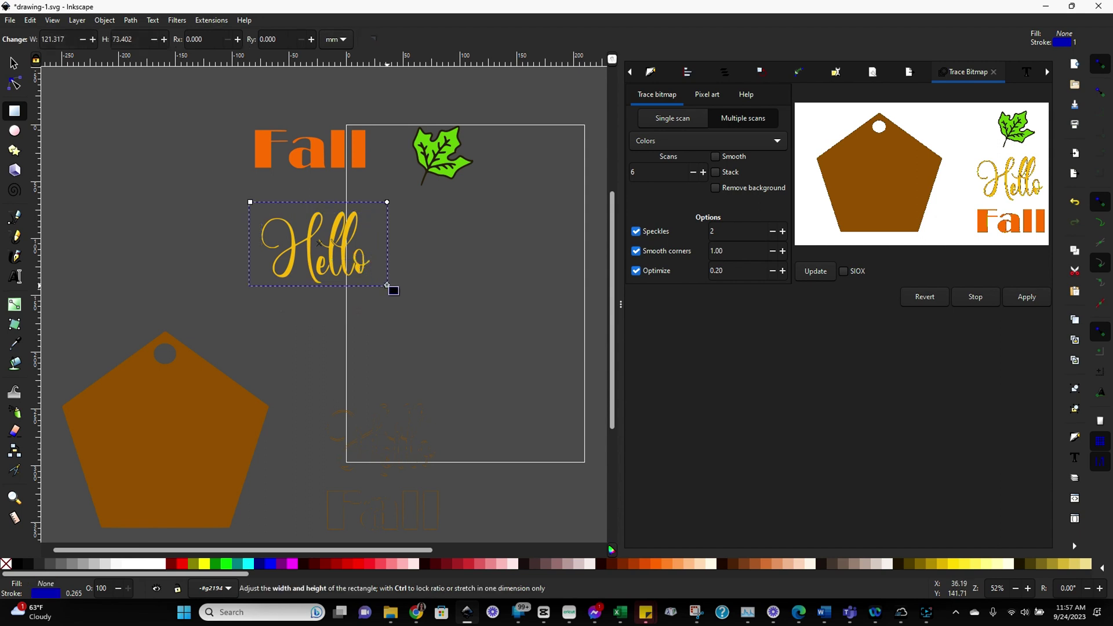
# Intersect the rectangle with Hello and move the result just left of Fall
pyautogui.click(14, 62)
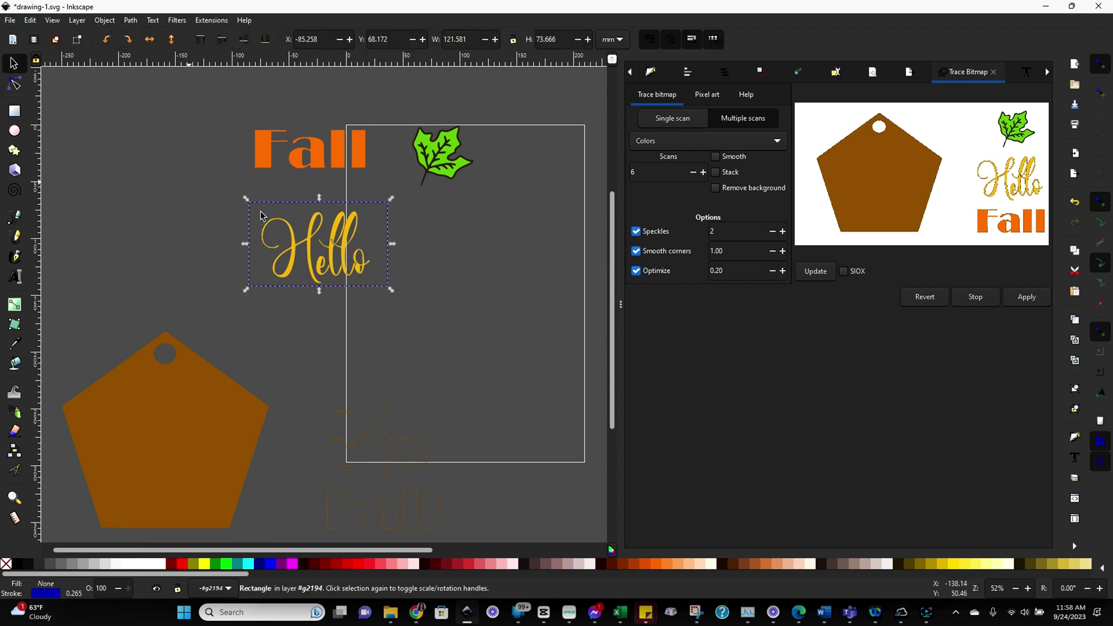
pyautogui.click(343, 306)
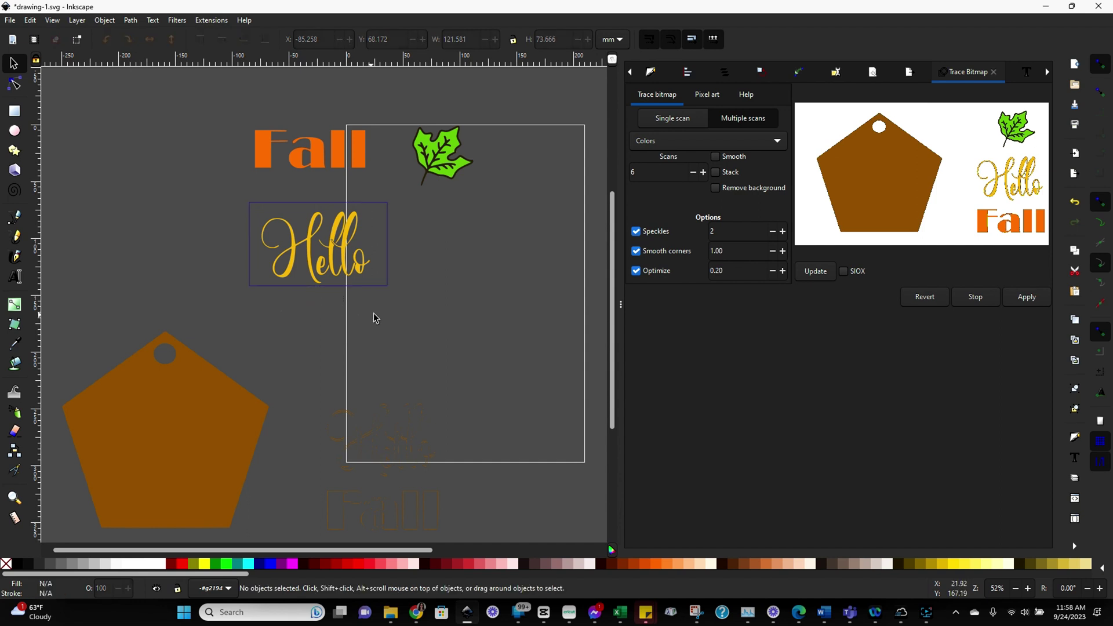
pyautogui.click(364, 266)
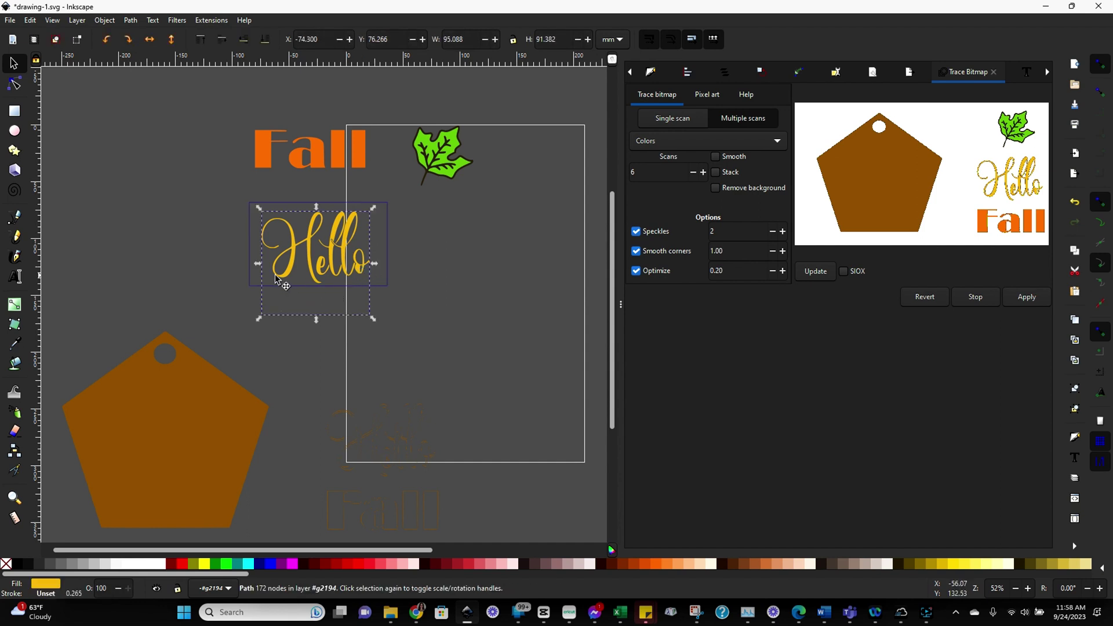
pyautogui.click(252, 249)
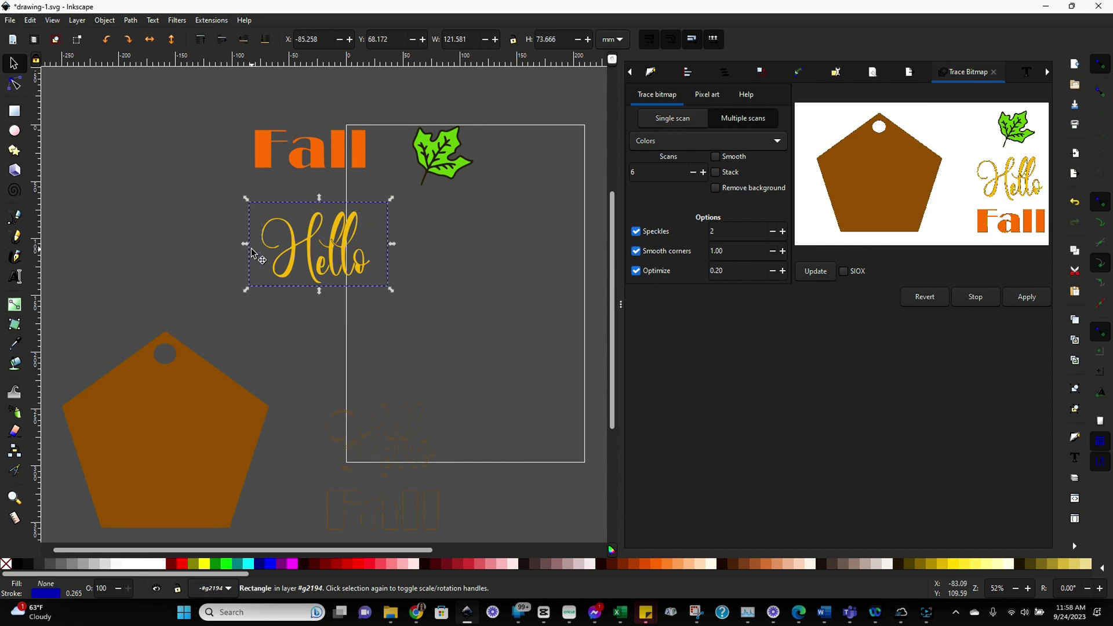
pyautogui.click(301, 297)
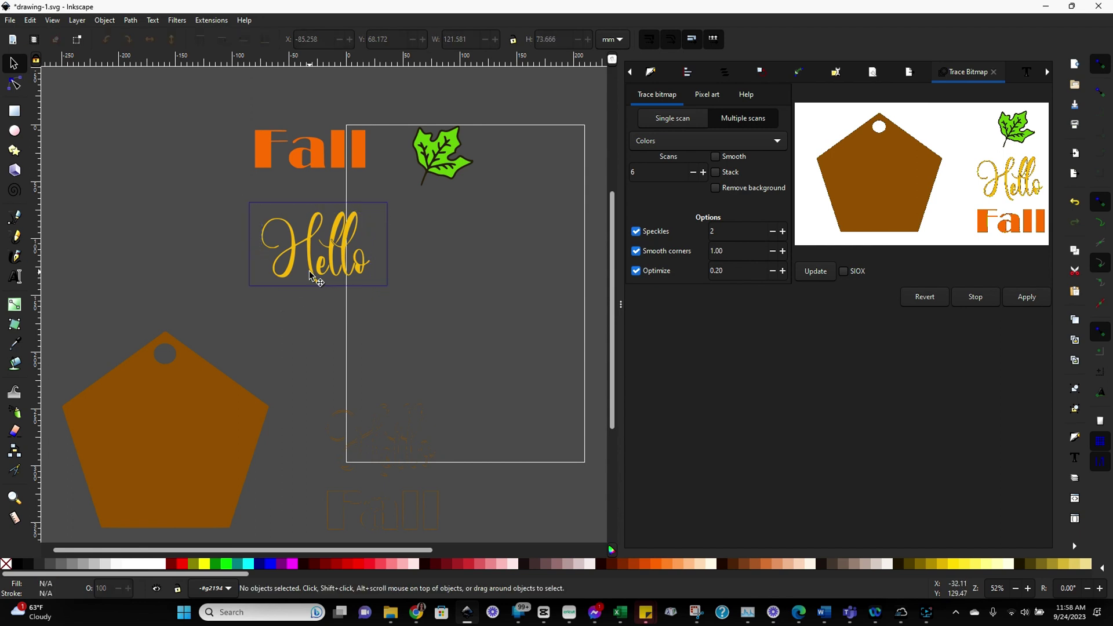
pyautogui.click(309, 269)
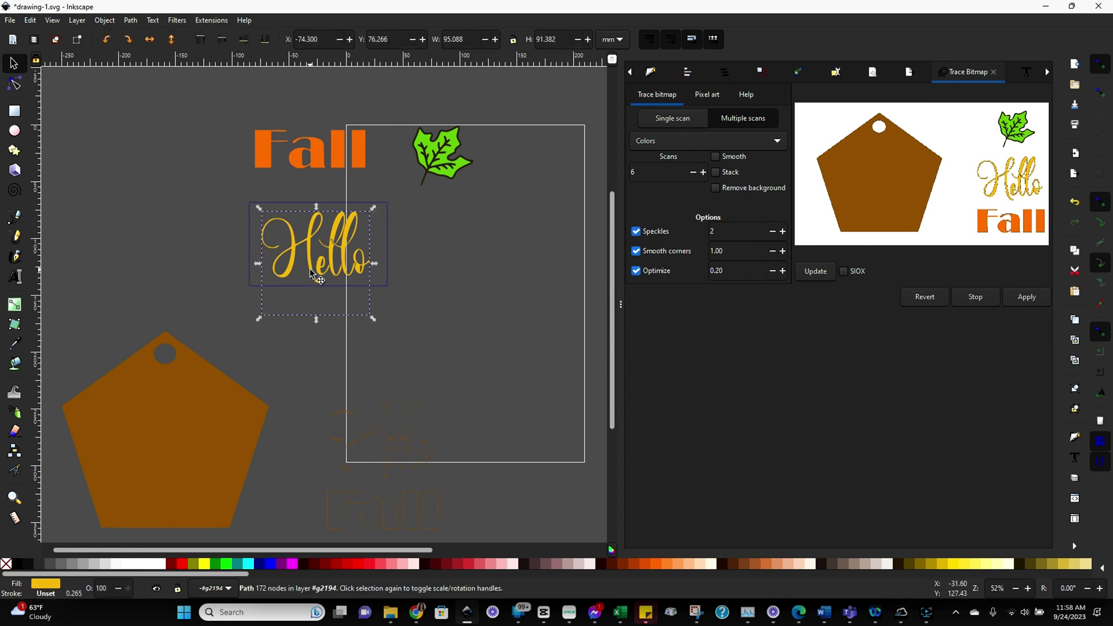
pyautogui.click(249, 245)
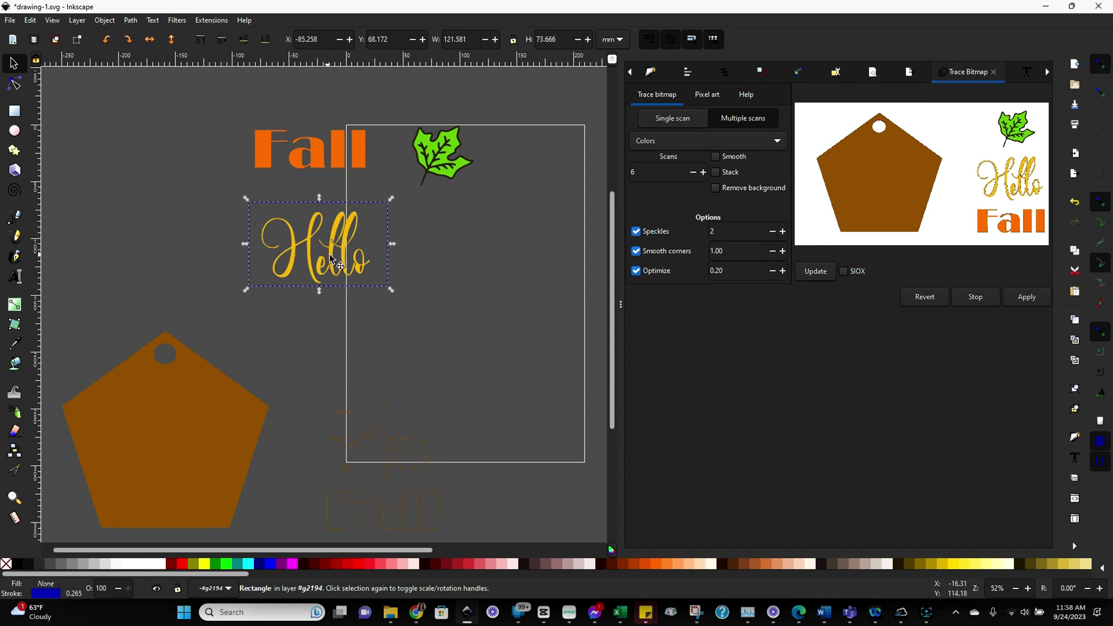
pyautogui.click(204, 200)
pyautogui.moveTo(203, 184); pyautogui.dragTo(417, 341)
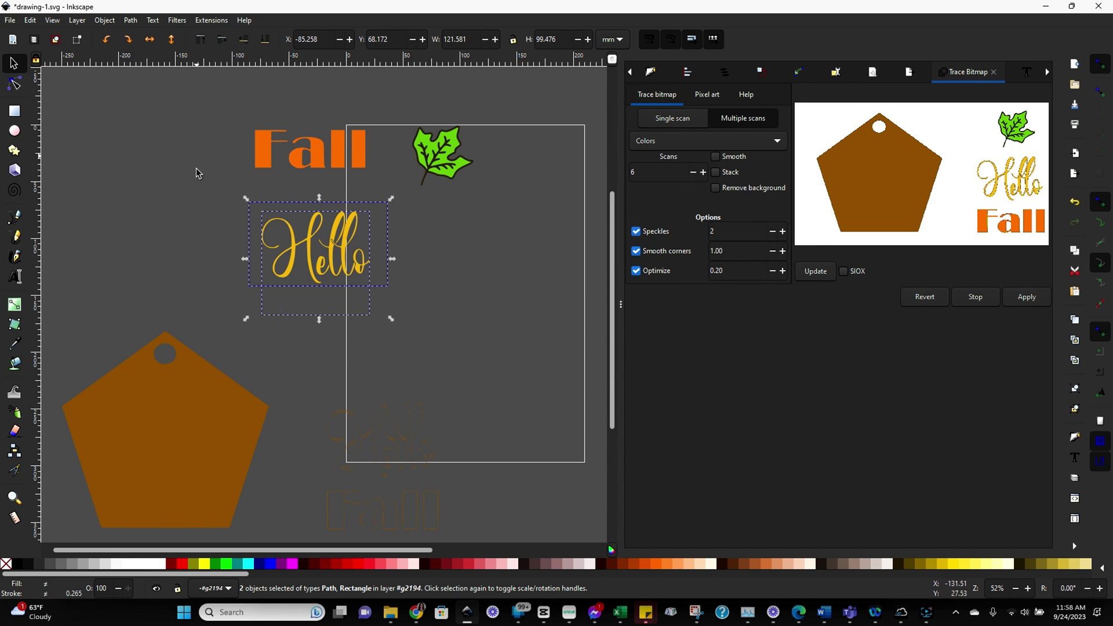
pyautogui.click(125, 22)
pyautogui.click(152, 104)
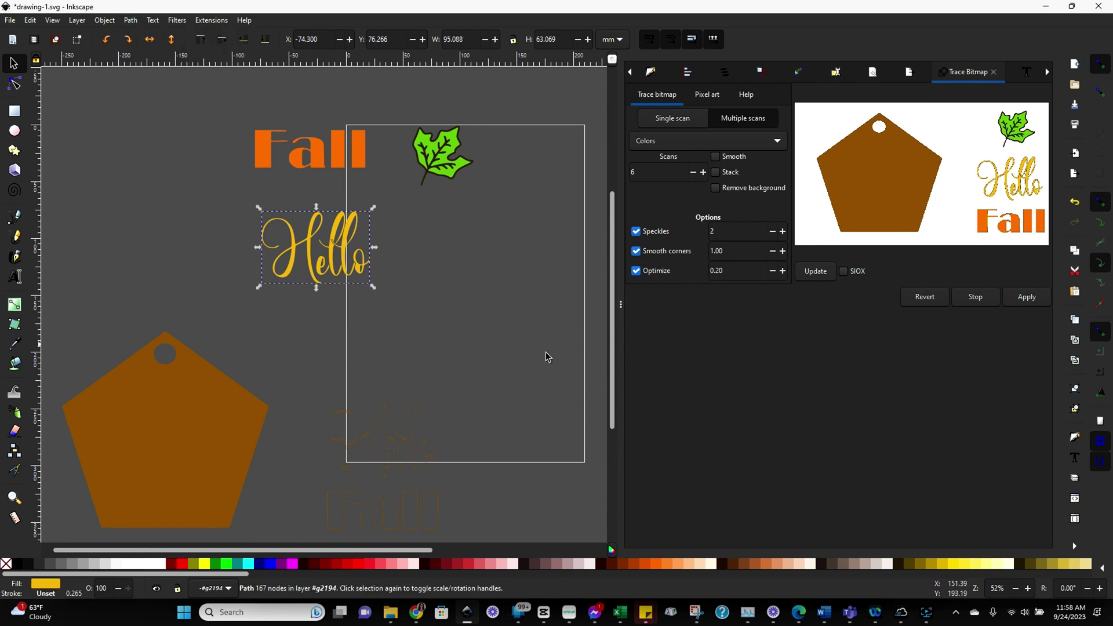
pyautogui.moveTo(319, 245); pyautogui.dragTo(187, 159)
# Draw a rectangle around the brown pentagon and select it with the traced outlines
pyautogui.moveTo(203, 513); pyautogui.dragTo(249, 376)
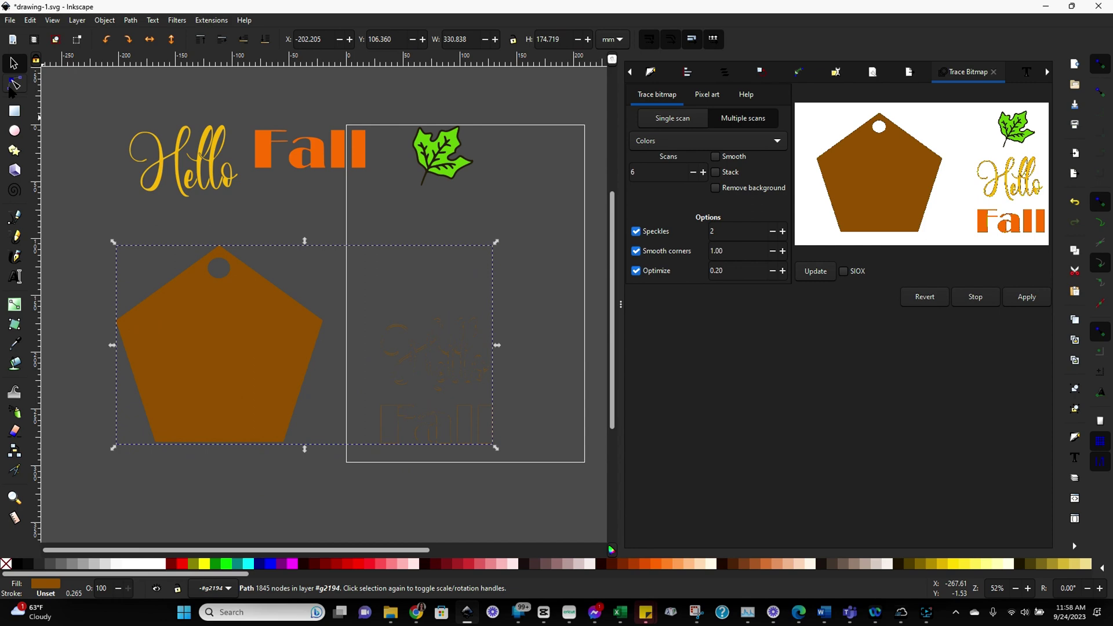
pyautogui.click(14, 110)
pyautogui.moveTo(103, 230); pyautogui.dragTo(328, 481)
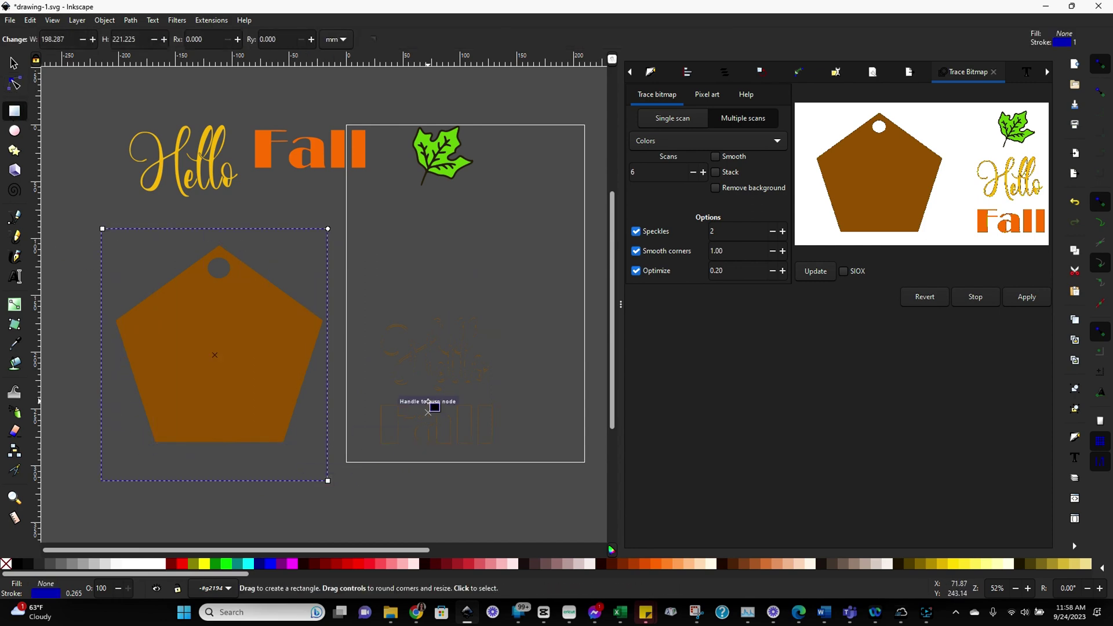
pyautogui.click(14, 62)
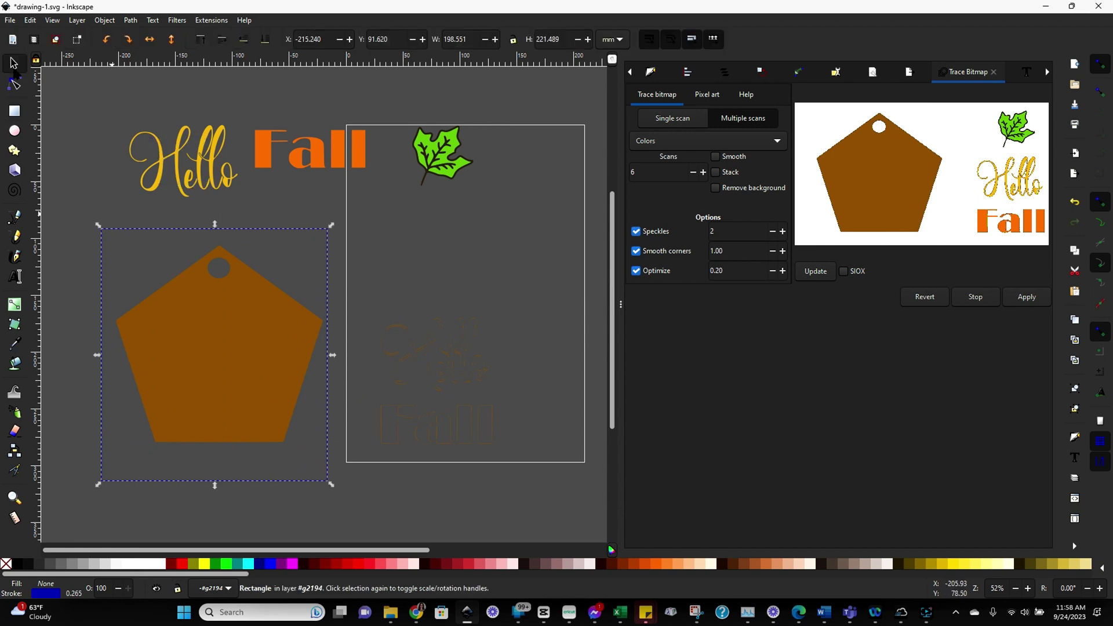
pyautogui.keyDown('shift'); pyautogui.click(389, 378); pyautogui.keyUp('shift')
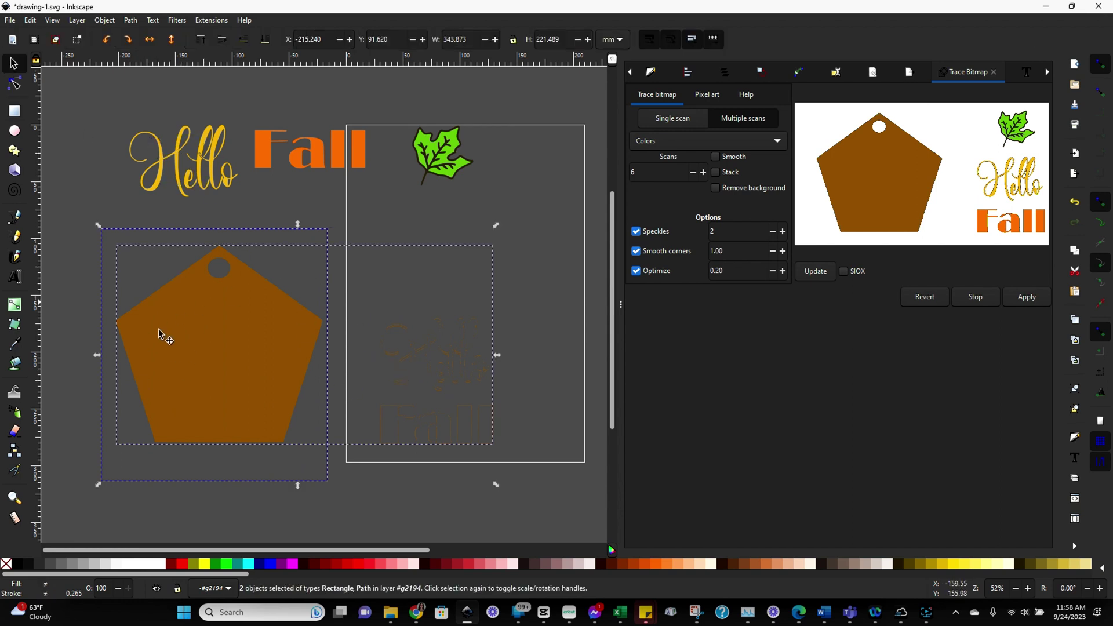
pyautogui.click(130, 20)
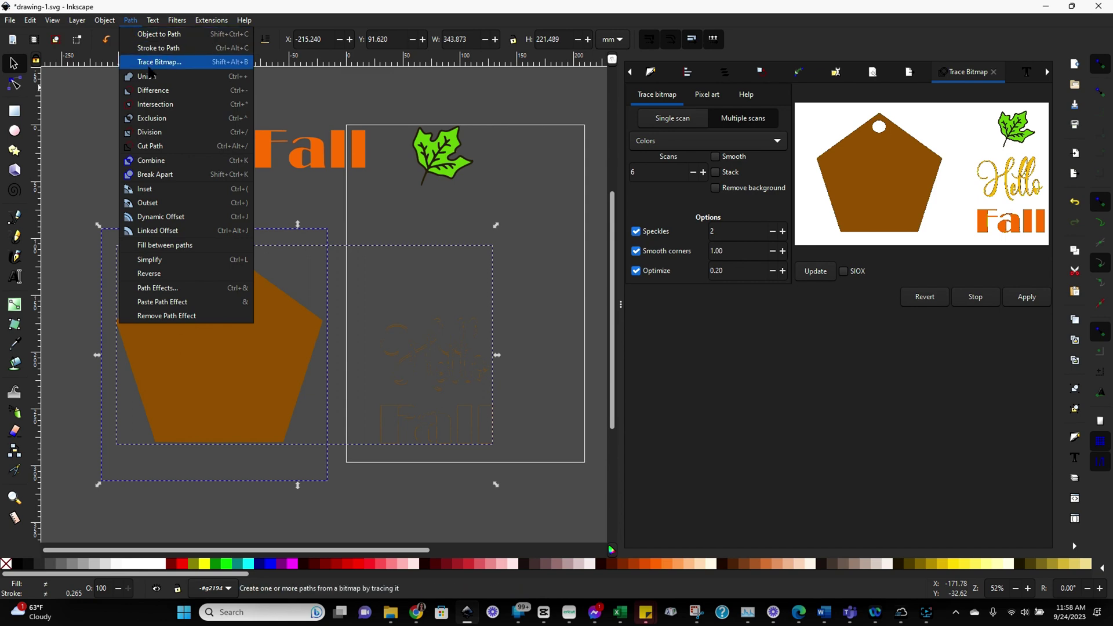
# Intersect to isolate the pentagon, put Hello on it, and lower the pentagon to bottom
pyautogui.click(156, 105)
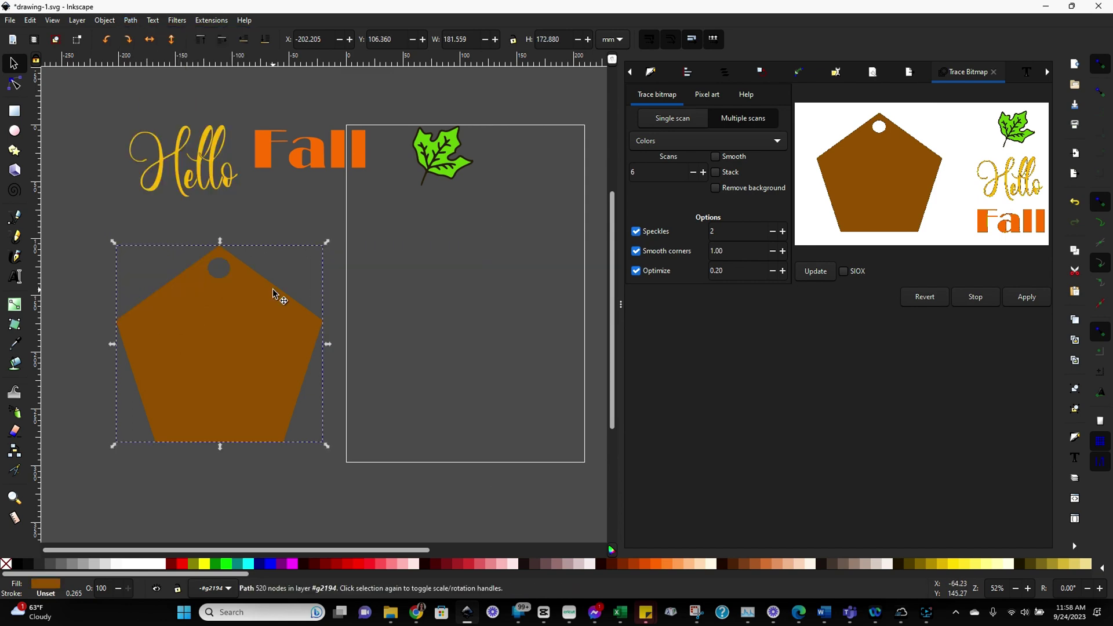
pyautogui.moveTo(301, 360); pyautogui.dragTo(408, 312)
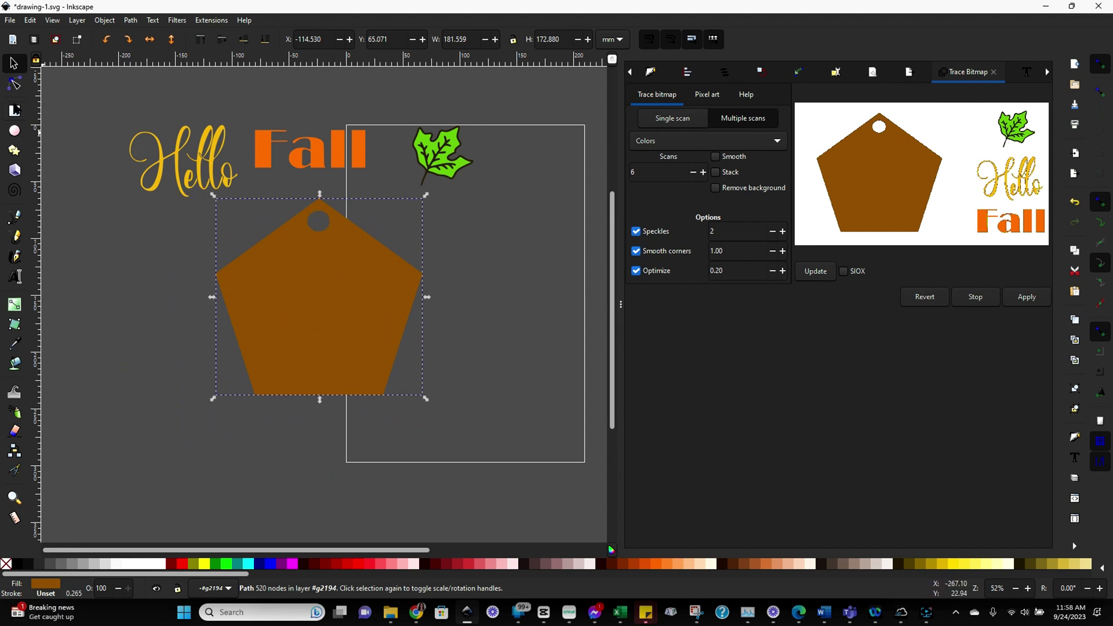
pyautogui.moveTo(181, 155); pyautogui.dragTo(292, 306)
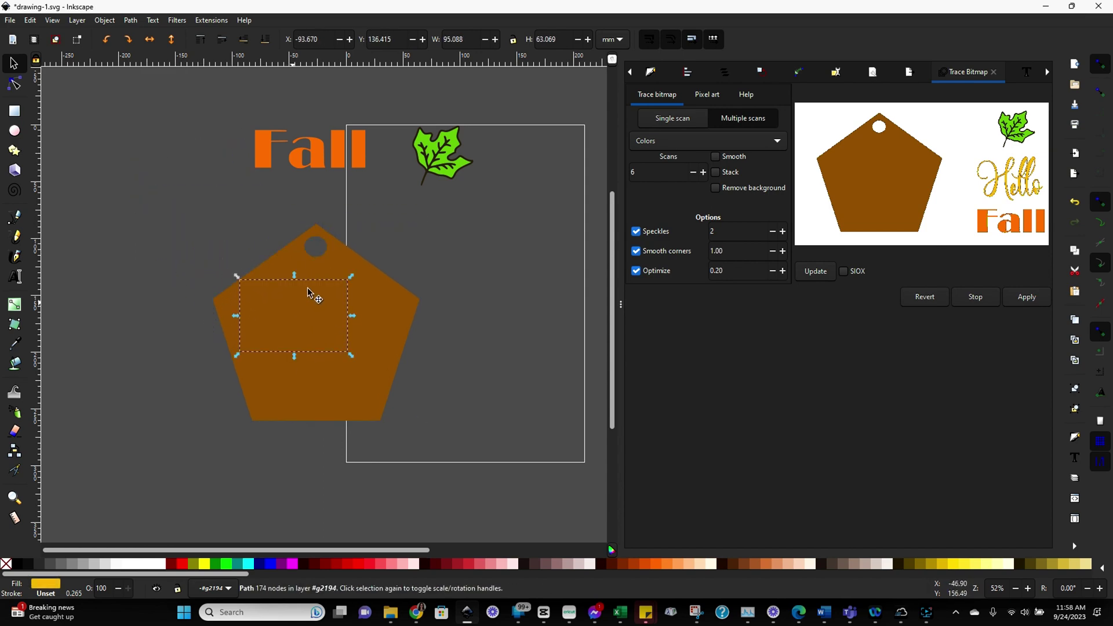
pyautogui.click(354, 281)
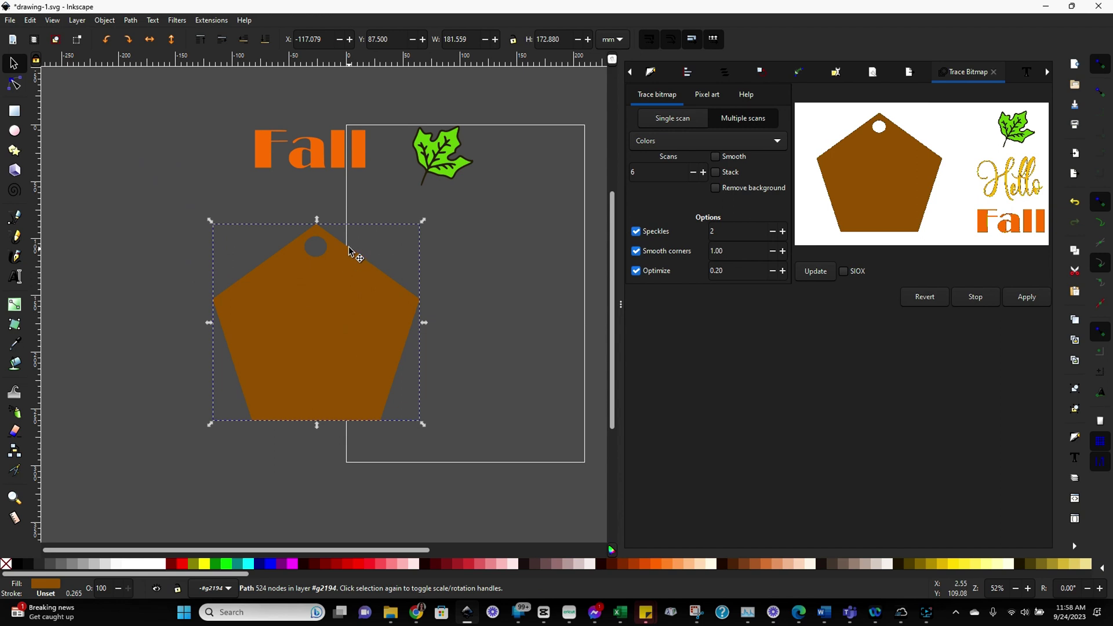
pyautogui.click(115, 20)
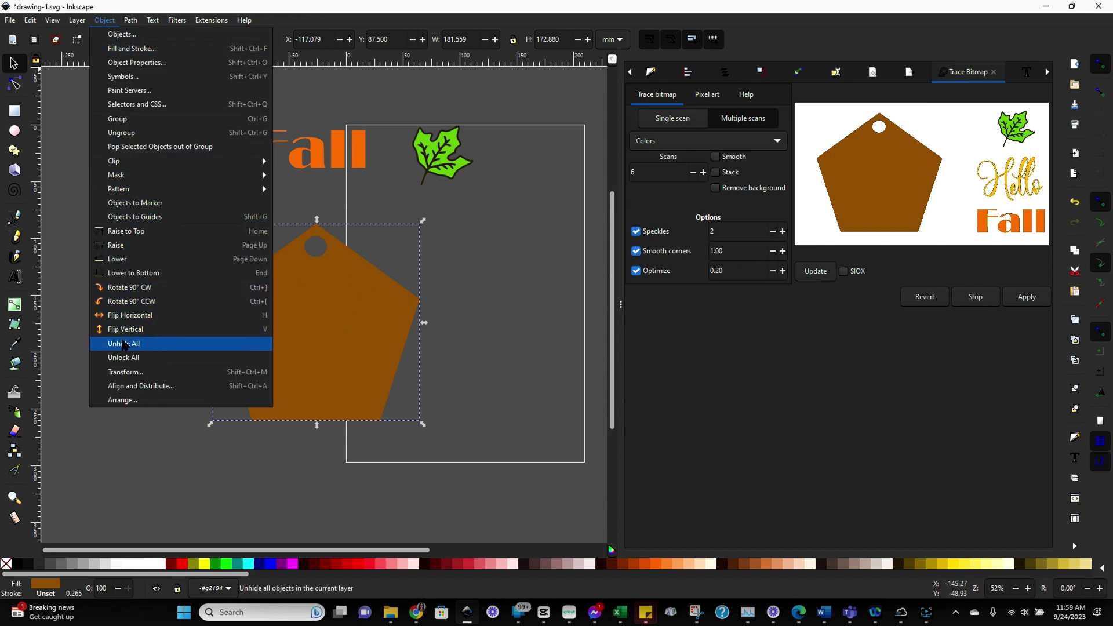
pyautogui.click(150, 274)
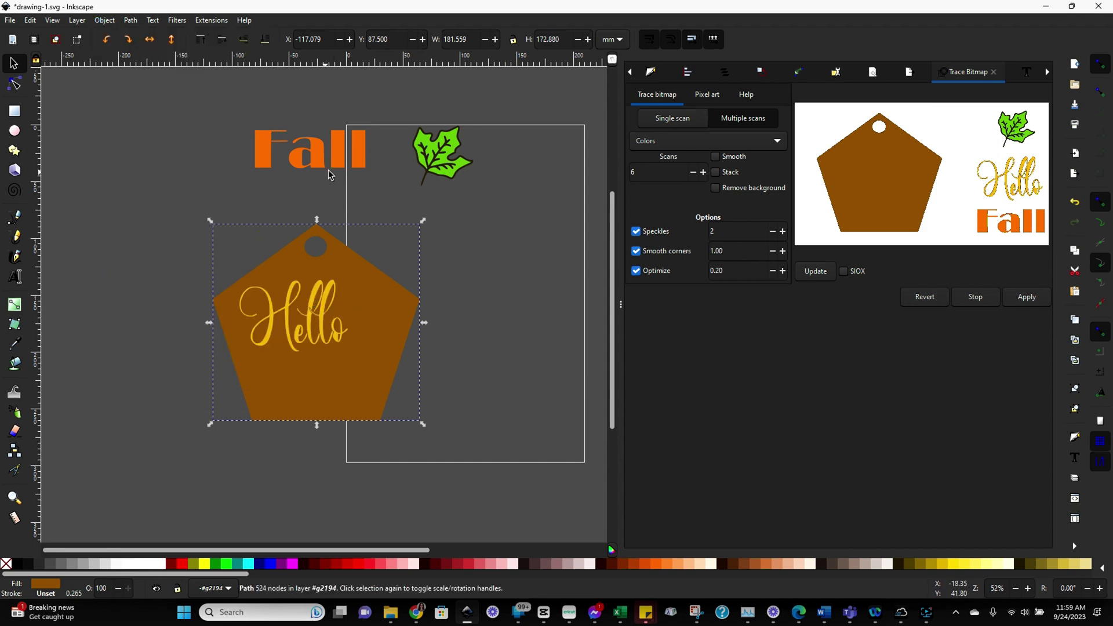
# Move Fall and the green leaf onto the pentagon beside Hello
pyautogui.moveTo(364, 157); pyautogui.dragTo(369, 389)
pyautogui.moveTo(377, 94); pyautogui.dragTo(481, 209)
pyautogui.moveTo(450, 169); pyautogui.dragTo(362, 351)
pyautogui.click(487, 371)
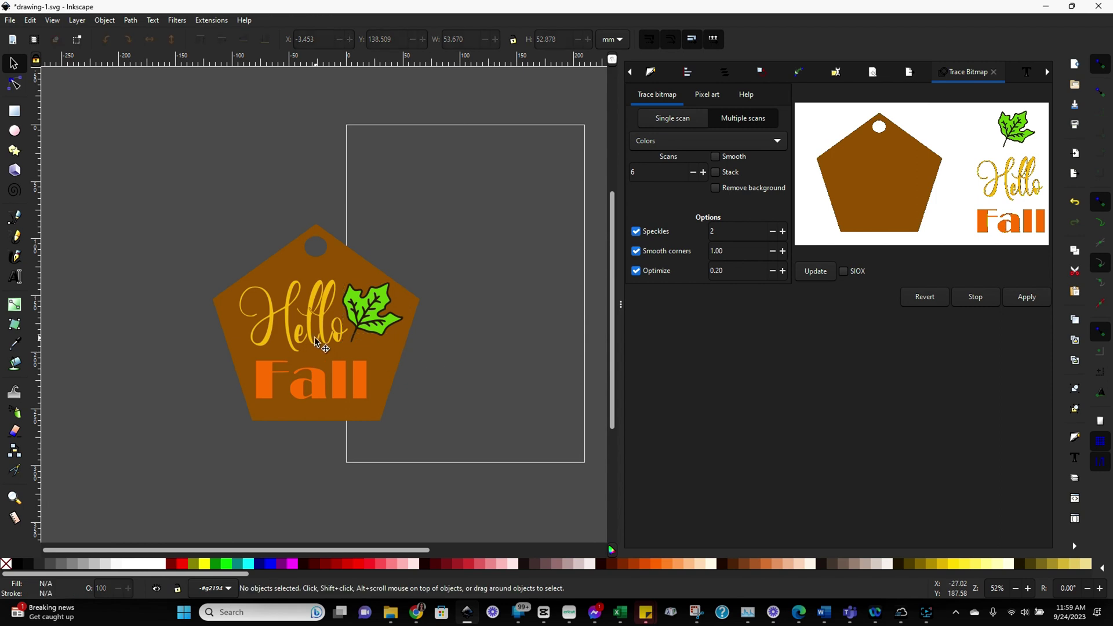
pyautogui.click(298, 330)
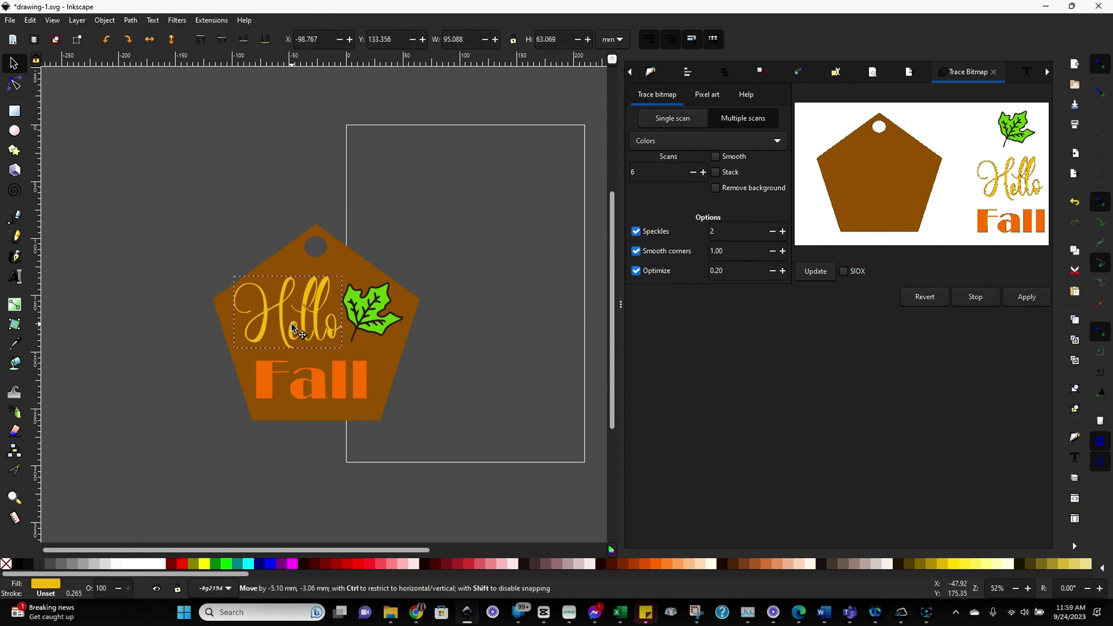
# Save the tag as drawing-1.svg, replacing the existing file
pyautogui.click(510, 381)
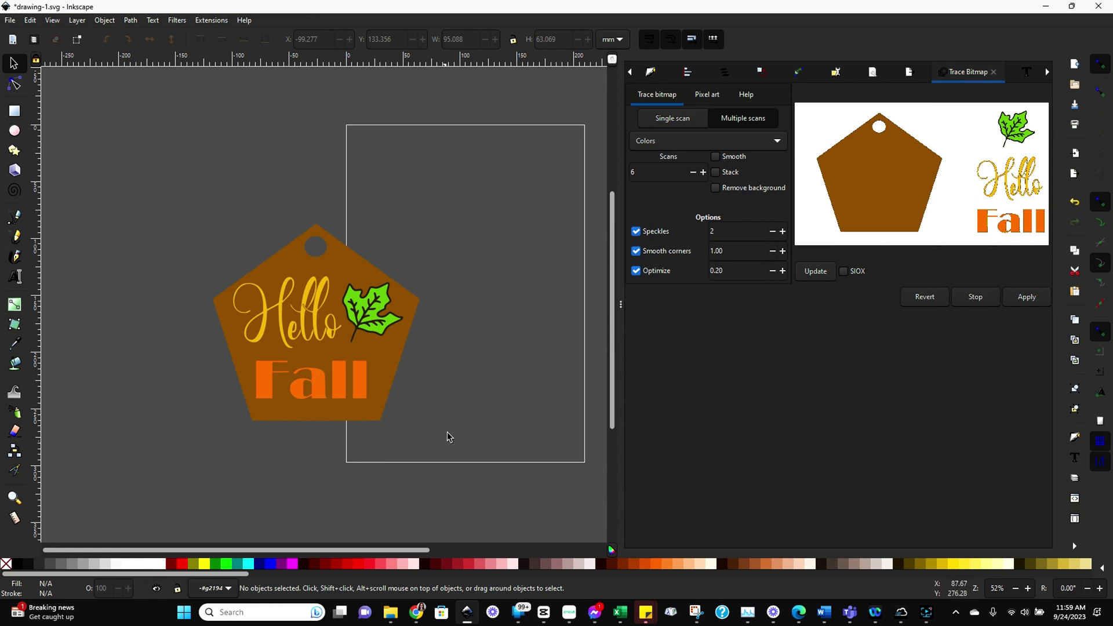
pyautogui.click(9, 23)
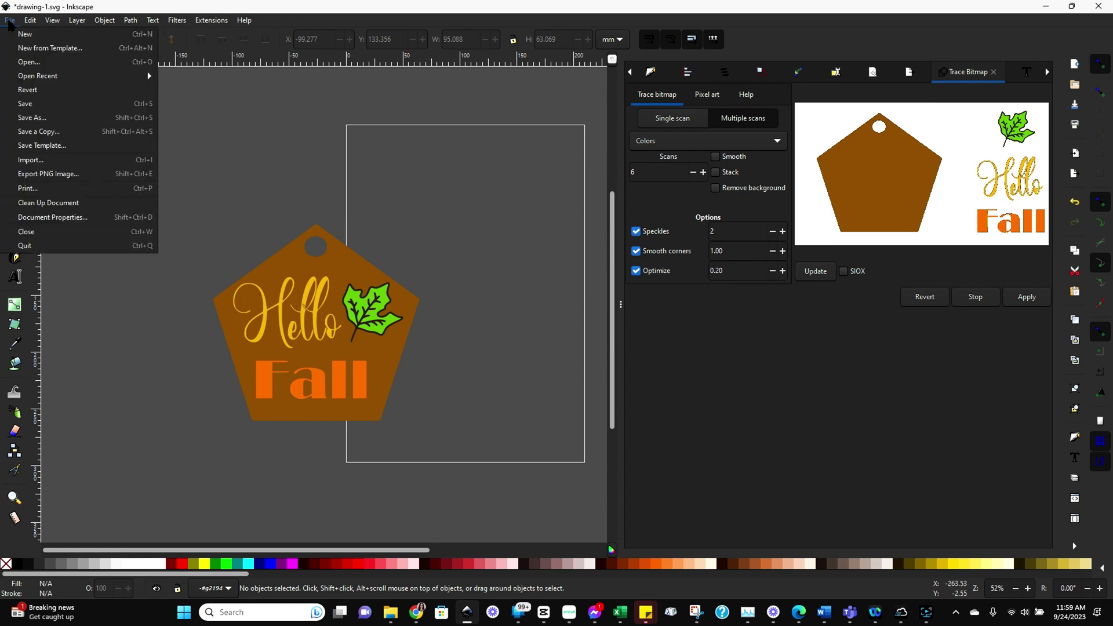
pyautogui.click(35, 118)
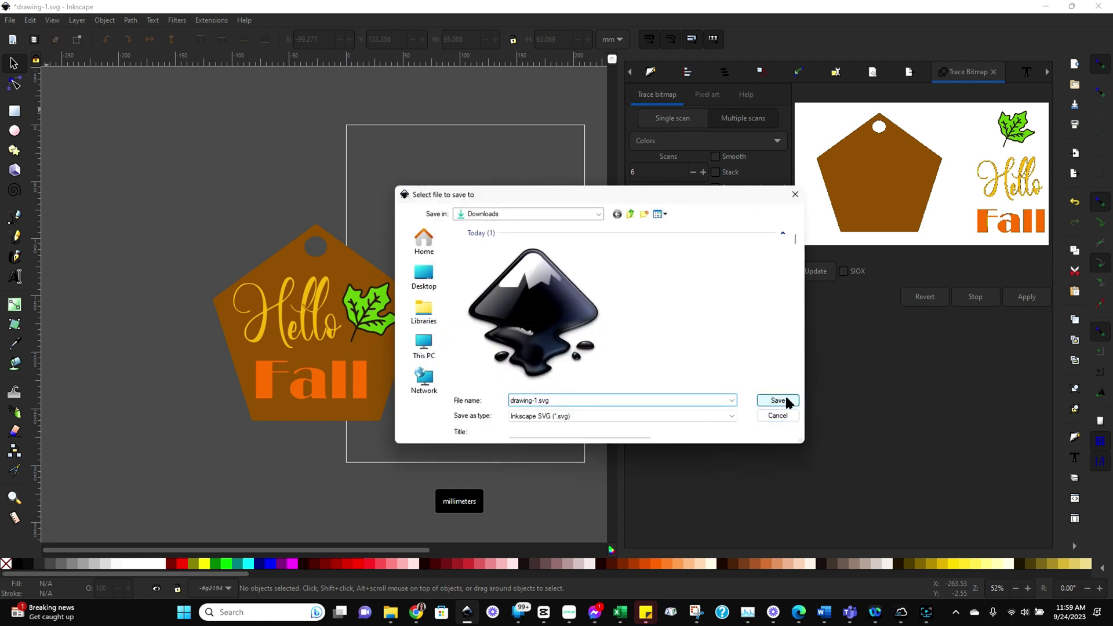
pyautogui.click(783, 398)
pyautogui.click(573, 358)
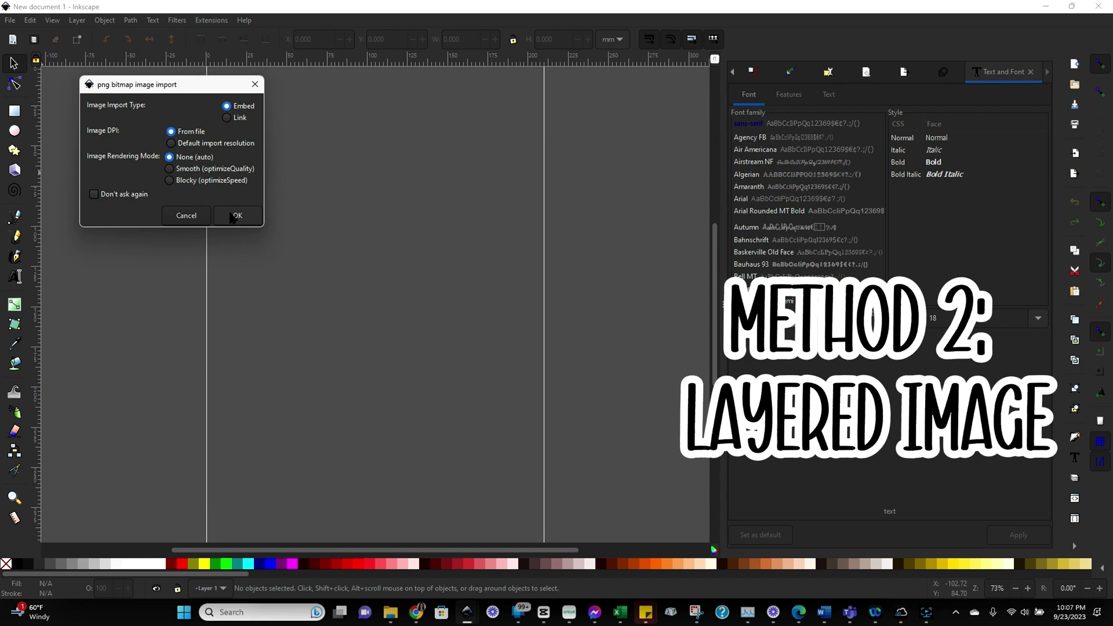
# Place the imported tag image on the page and position it
pyautogui.click(232, 217)
pyautogui.moveTo(371, 425); pyautogui.dragTo(355, 409)
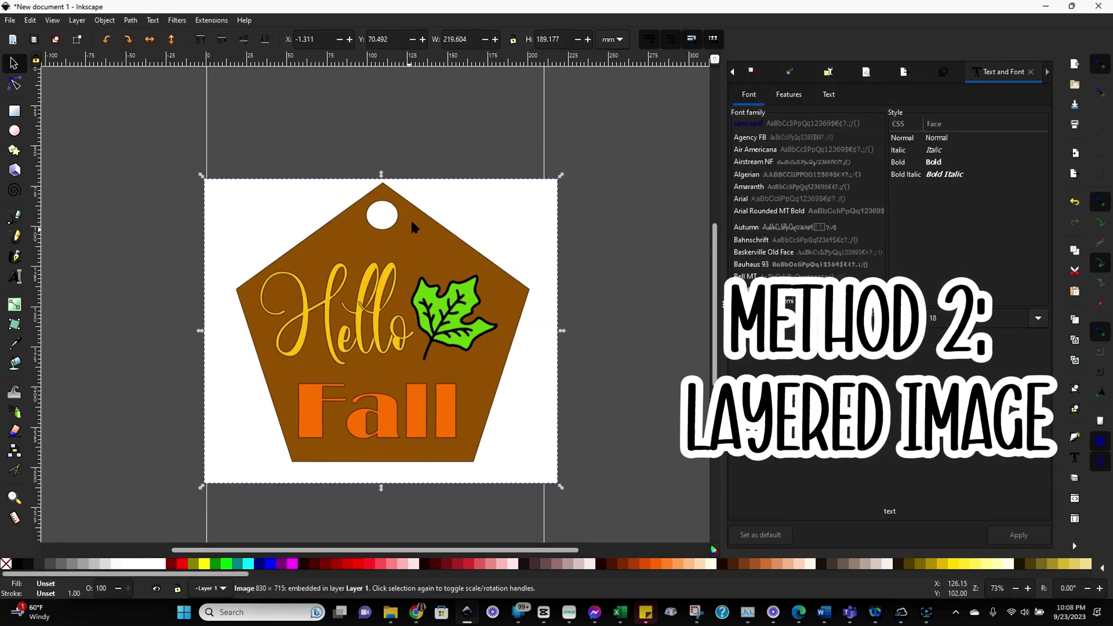
pyautogui.moveTo(412, 226); pyautogui.dragTo(421, 200)
# Trace the bitmap with multiple scans in Colors mode and move the group off the image
pyautogui.click(130, 19)
pyautogui.click(148, 76)
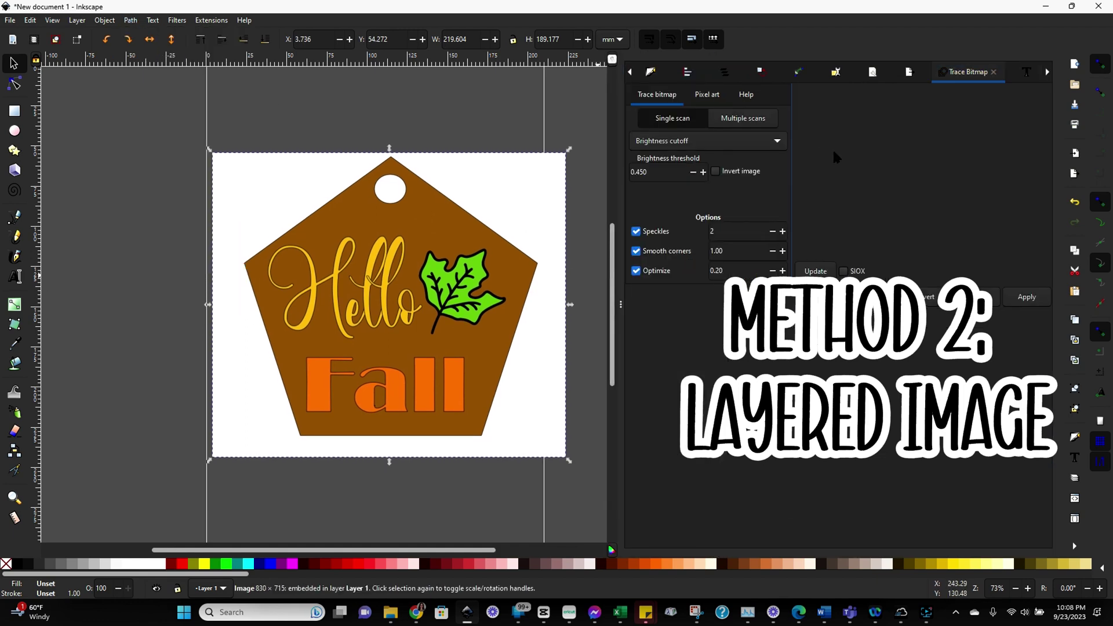
pyautogui.click(771, 121)
pyautogui.click(775, 142)
pyautogui.click(658, 157)
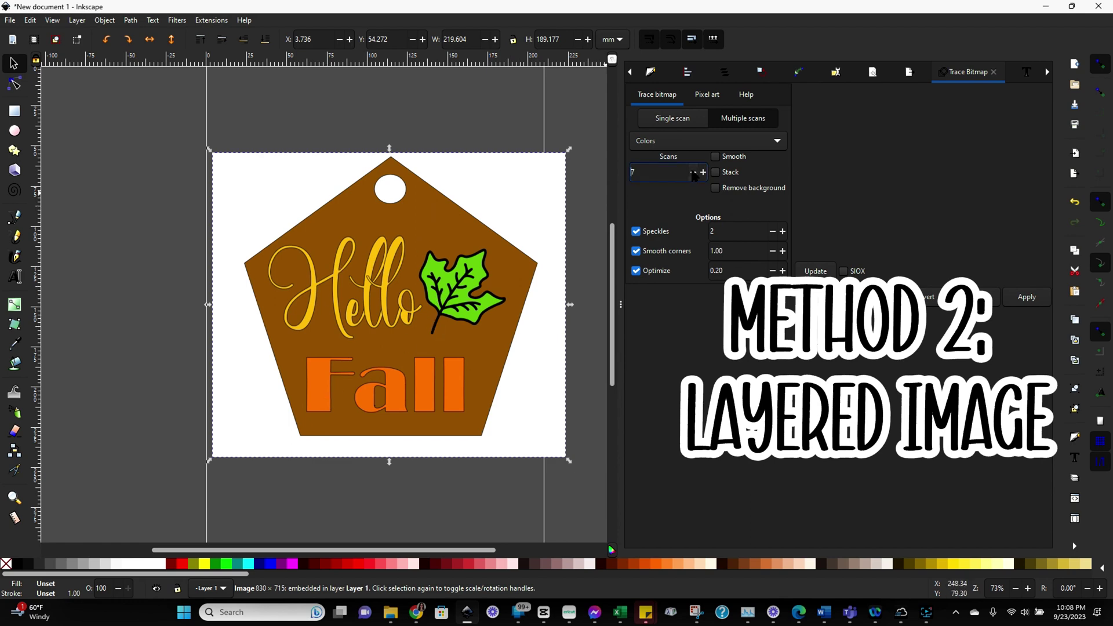
pyautogui.click(1036, 300)
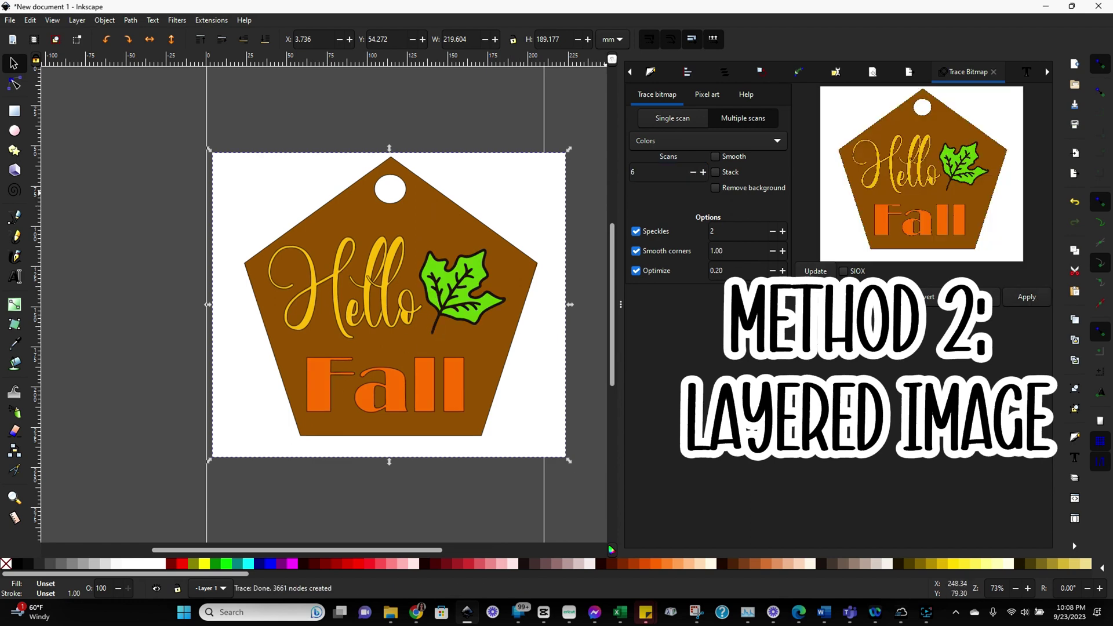
pyautogui.moveTo(509, 336)
pyautogui.mouseDown()
pyautogui.moveTo(441, 359)
pyautogui.moveTo(346, 342)
pyautogui.moveTo(347, 352)
pyautogui.mouseUp()
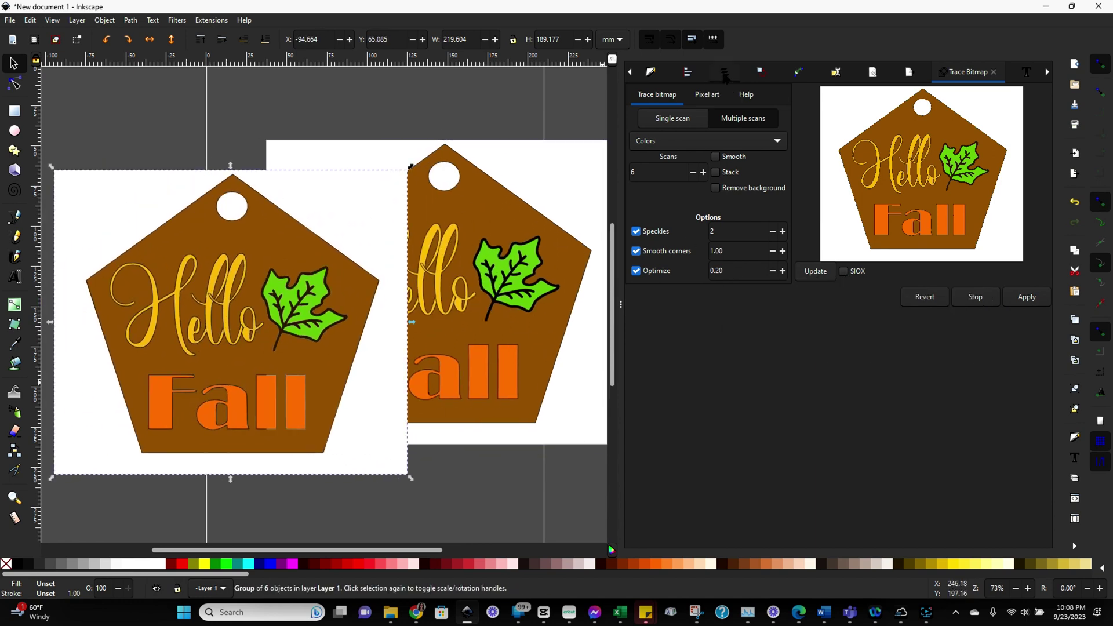
# Delete the original bitmap and ungroup the six traced pieces
pyautogui.click(724, 72)
pyautogui.click(753, 144)
pyautogui.press('Delete')
pyautogui.click(748, 127)
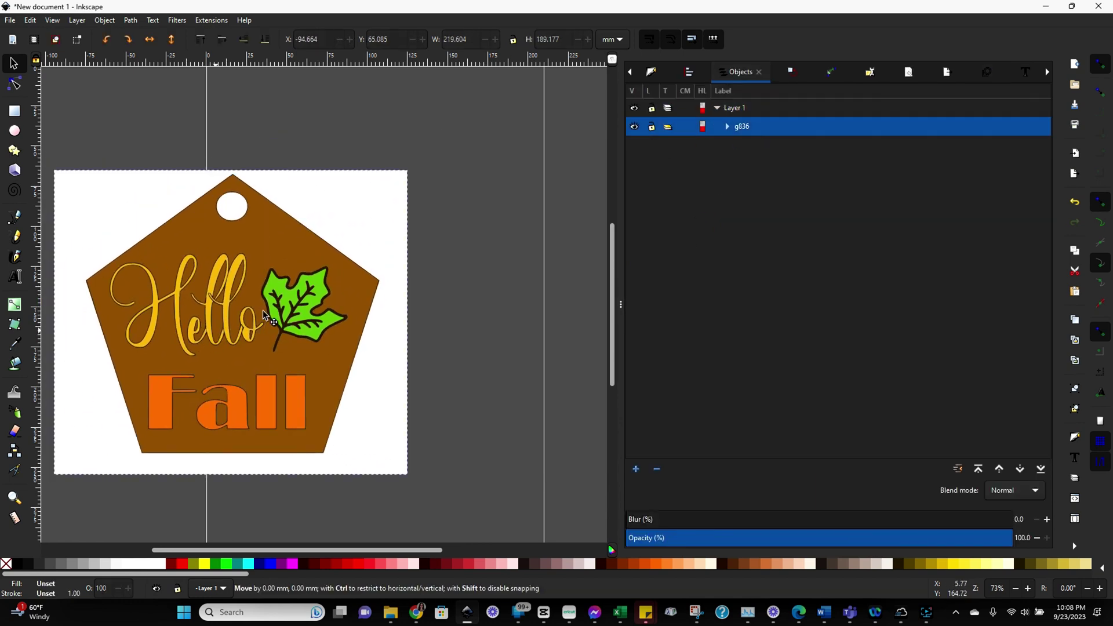
pyautogui.click(727, 126)
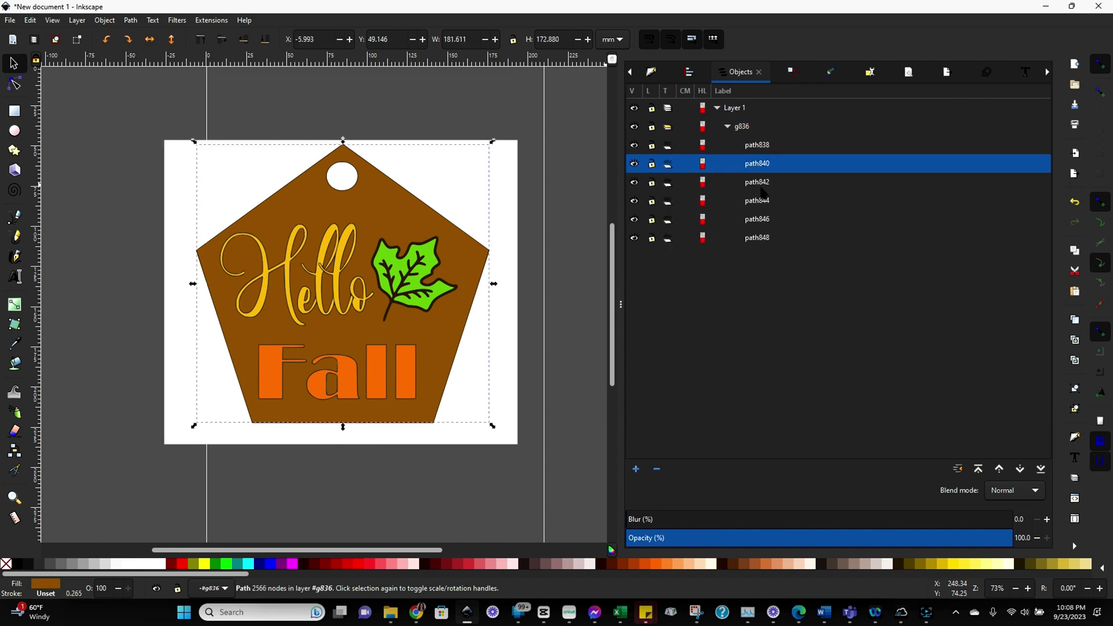
pyautogui.rightClick(746, 132)
pyautogui.click(775, 295)
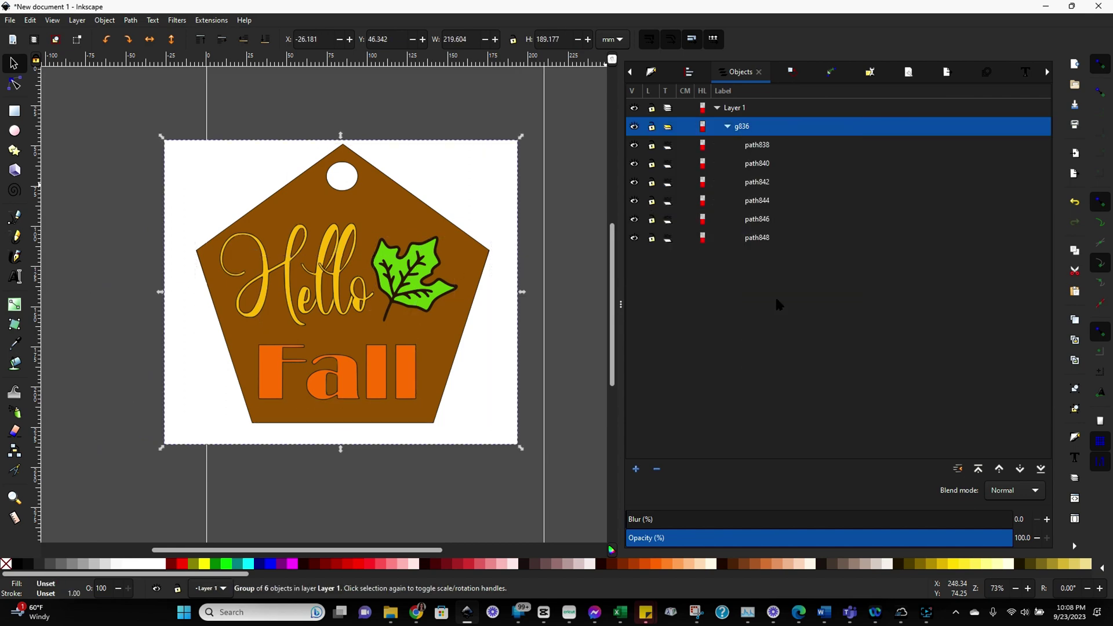
# Delete the white frame piece and move the brown pentagon to the left
pyautogui.click(572, 354)
pyautogui.moveTo(474, 178); pyautogui.dragTo(566, 303)
pyautogui.press('Delete')
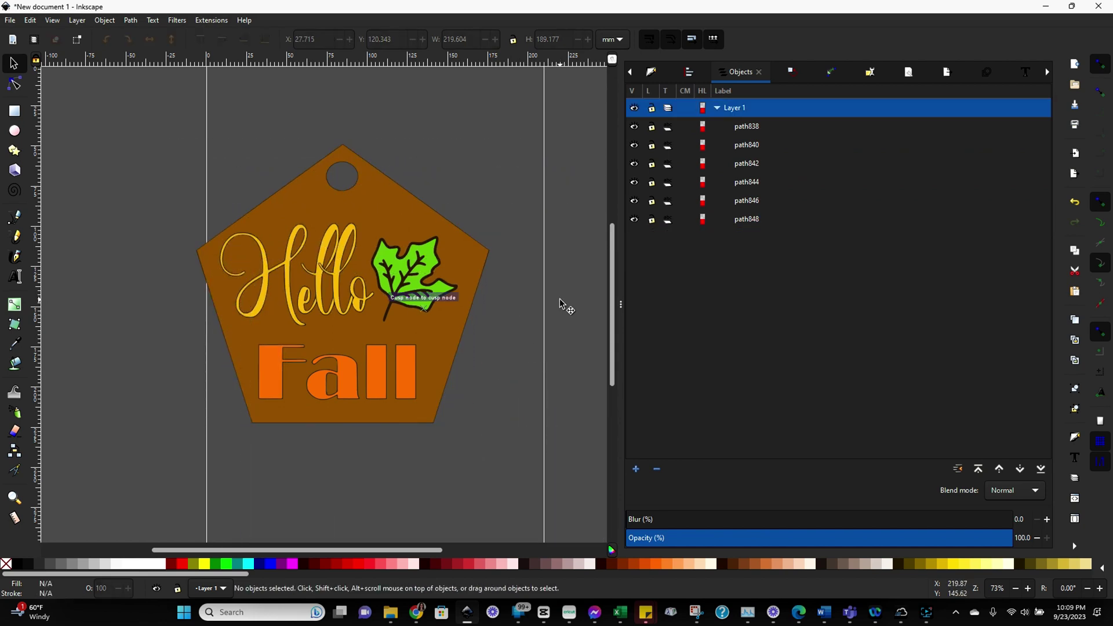
pyautogui.moveTo(377, 209); pyautogui.dragTo(202, 178)
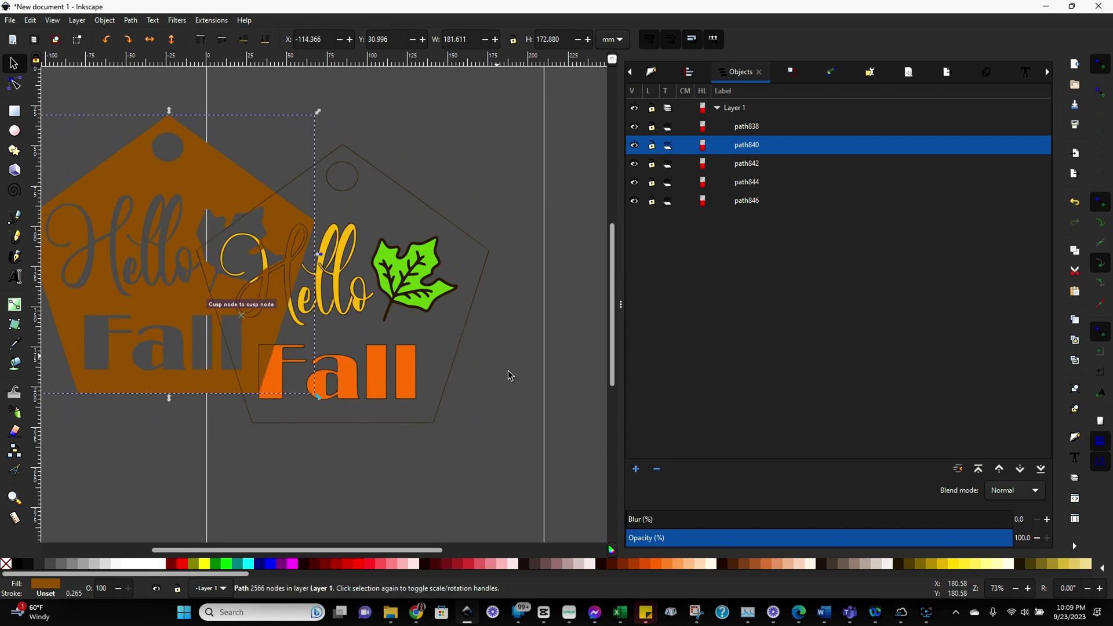
pyautogui.moveTo(464, 308); pyautogui.dragTo(609, 273)
pyautogui.moveTo(528, 316); pyautogui.dragTo(541, 257)
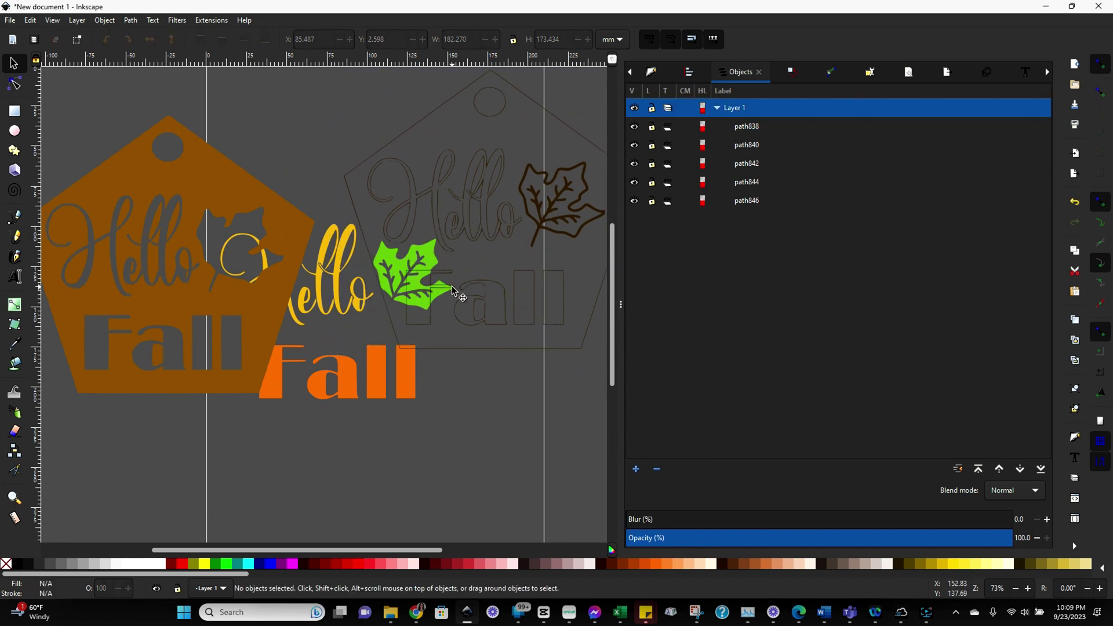
# Spread out Hello, Fall, leaf, outline tag and pentagon, lowering the outline tag slightly
pyautogui.moveTo(325, 307); pyautogui.dragTo(234, 492)
pyautogui.moveTo(374, 391); pyautogui.dragTo(388, 470)
pyautogui.moveTo(440, 293); pyautogui.dragTo(507, 406)
pyautogui.moveTo(526, 314); pyautogui.dragTo(482, 318)
pyautogui.moveTo(249, 304); pyautogui.dragTo(268, 276)
pyautogui.moveTo(238, 428); pyautogui.dragTo(203, 416)
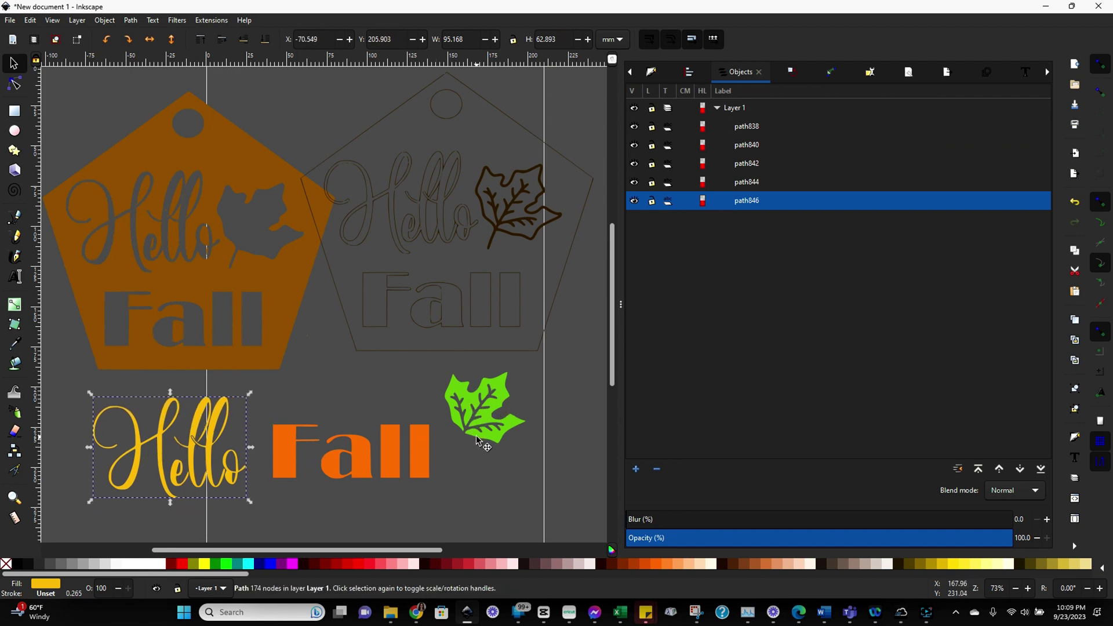
pyautogui.moveTo(489, 435); pyautogui.dragTo(502, 432)
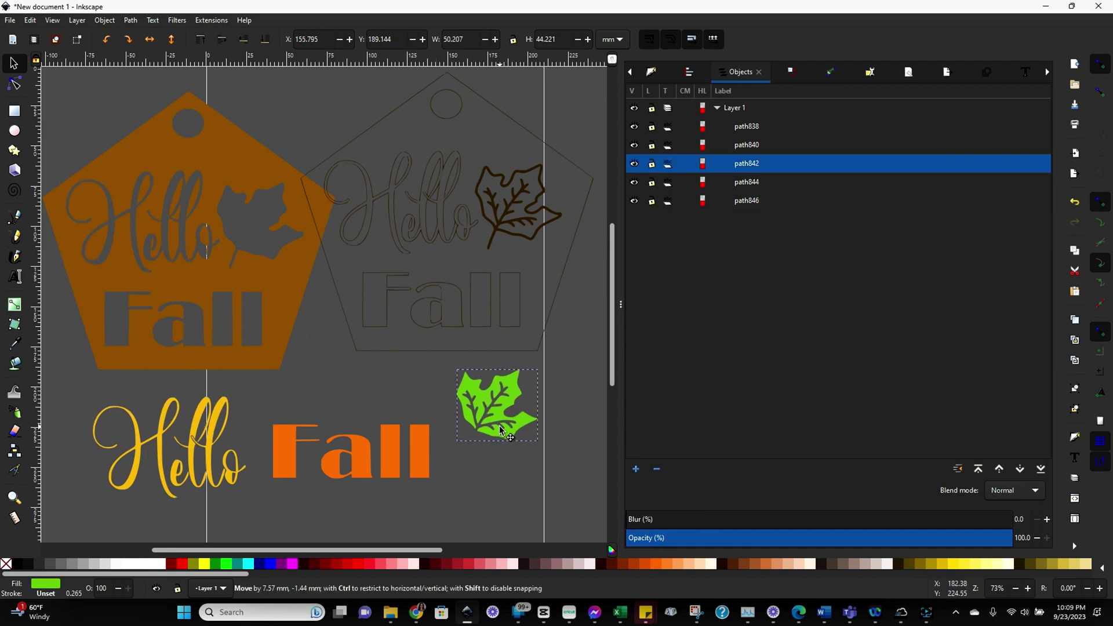
pyautogui.click(500, 225)
pyautogui.moveTo(500, 225); pyautogui.dragTo(498, 226)
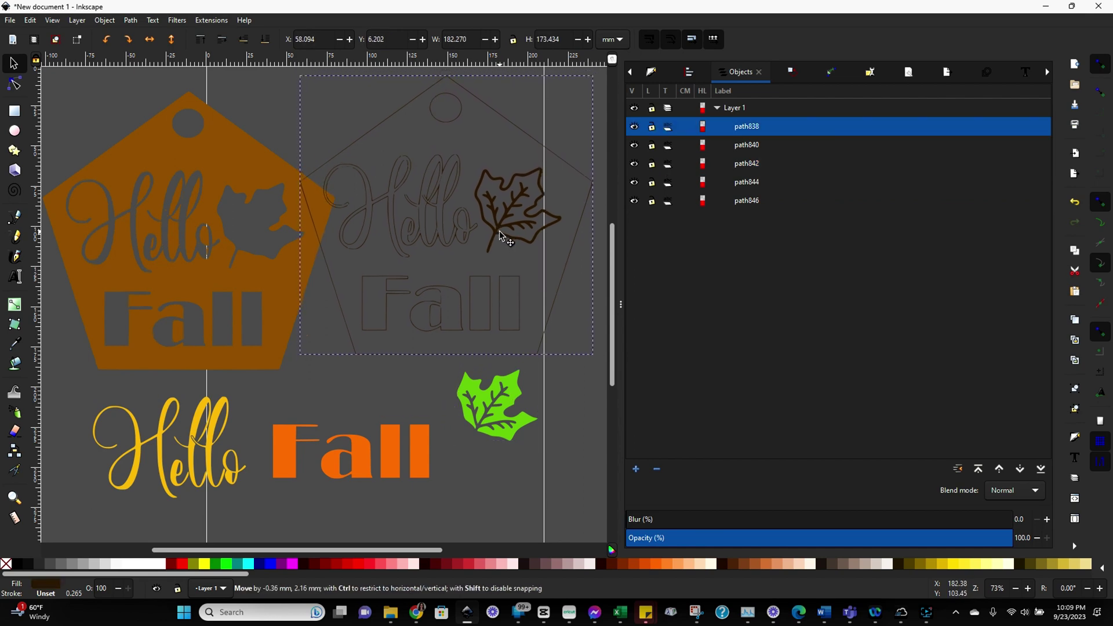
pyautogui.moveTo(231, 284)
pyautogui.mouseDown()
pyautogui.moveTo(210, 268)
pyautogui.moveTo(233, 280)
pyautogui.mouseUp()
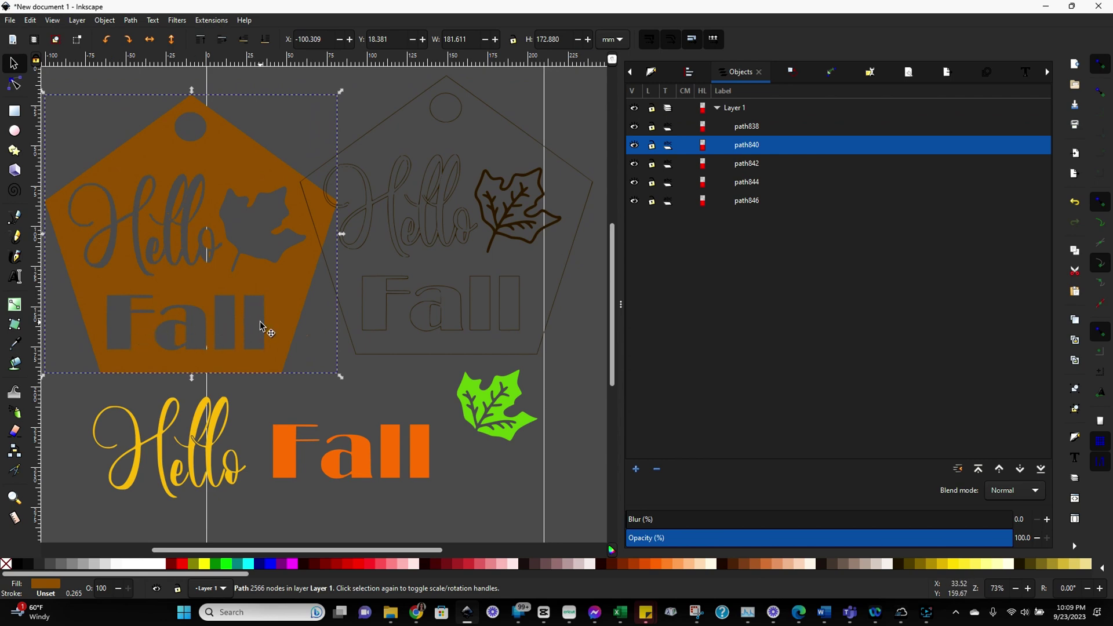
pyautogui.click(499, 226)
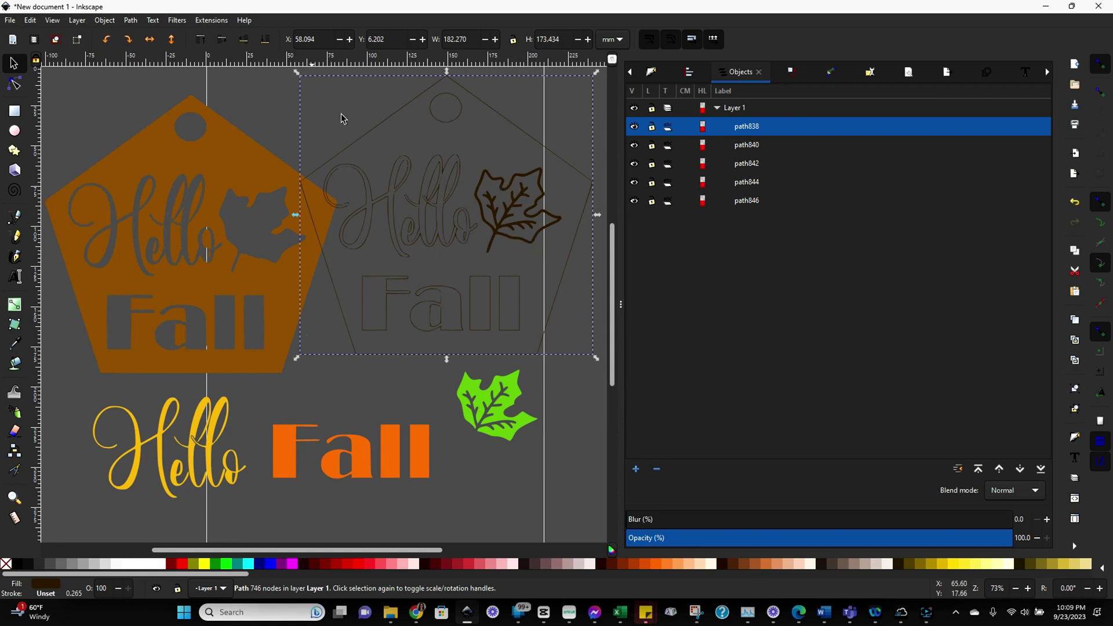
pyautogui.moveTo(485, 209); pyautogui.dragTo(484, 218)
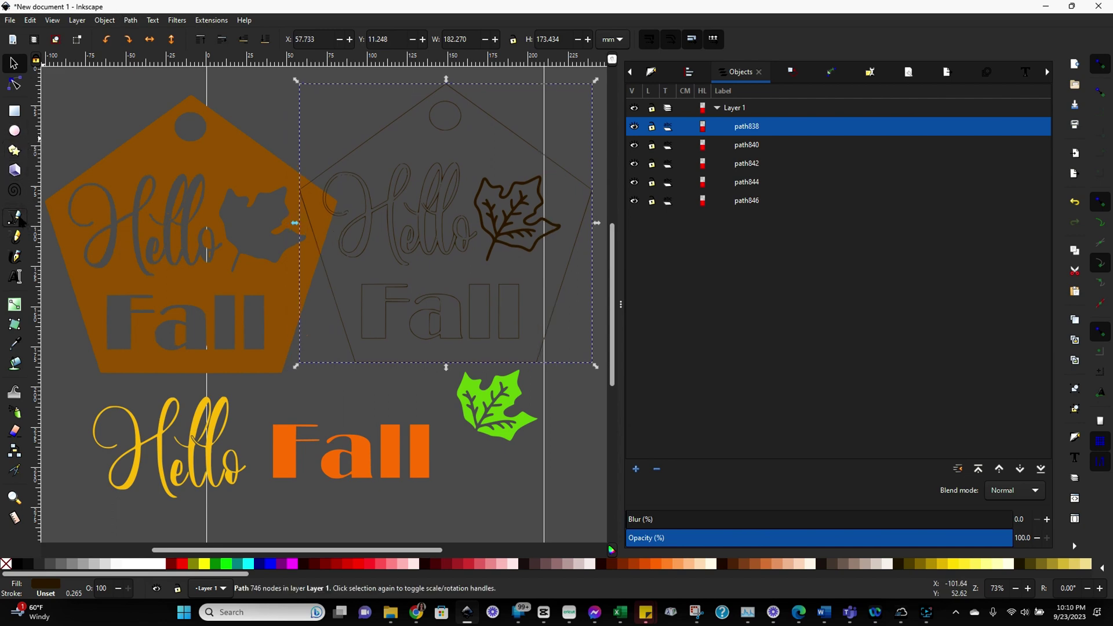
# Draw a closed Pen shape enclosing the dark leaf drawing
pyautogui.click(15, 217)
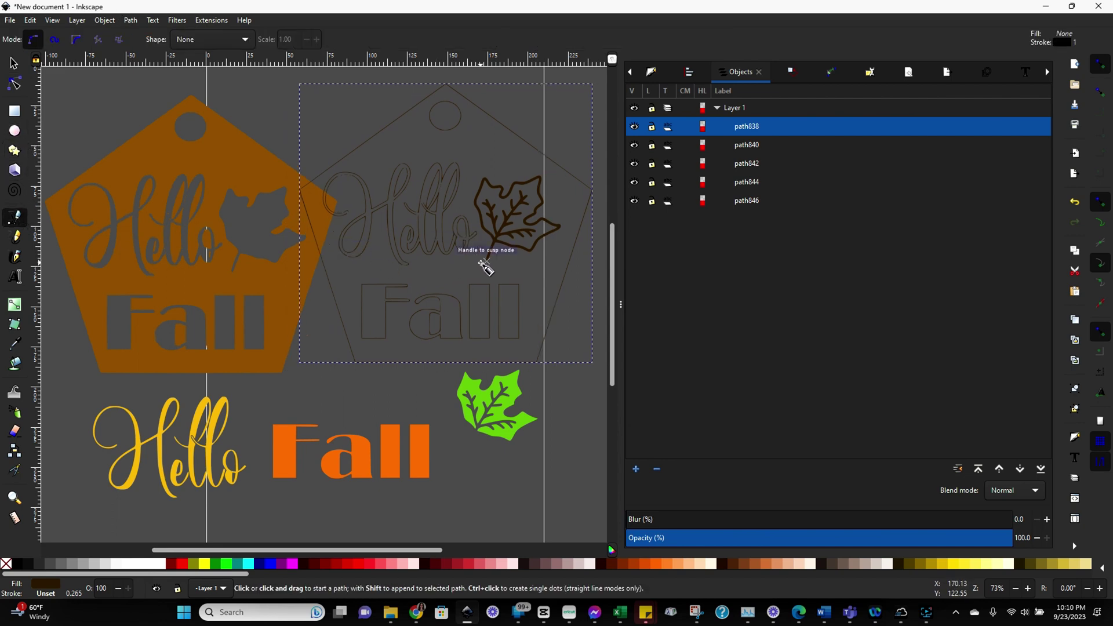
pyautogui.click(478, 269)
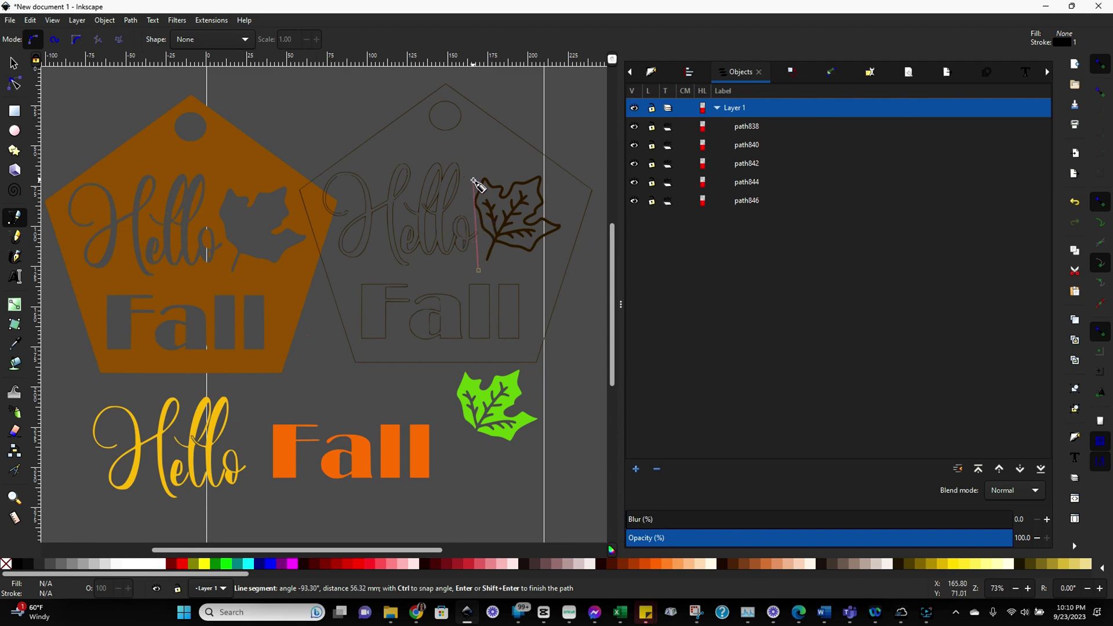
pyautogui.click(471, 174)
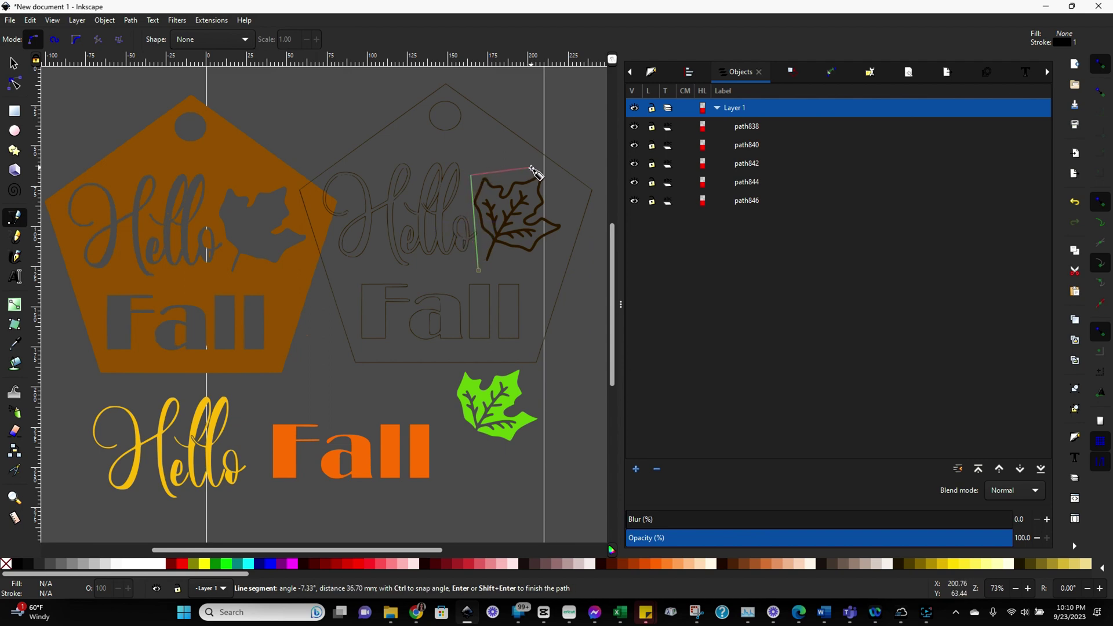
pyautogui.click(544, 167)
pyautogui.click(567, 235)
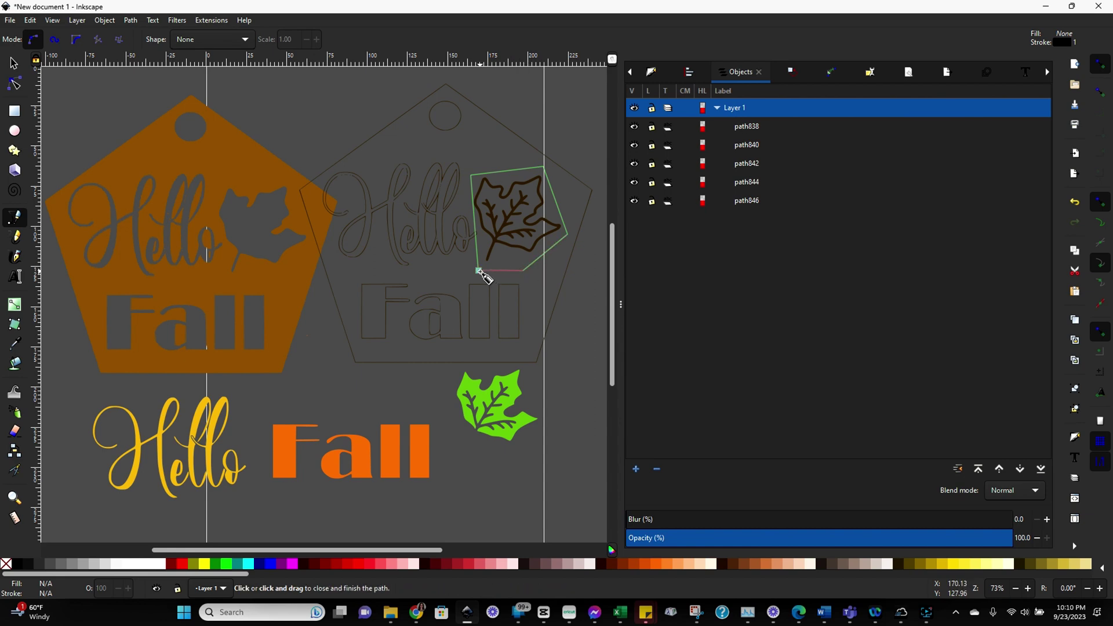
pyautogui.click(479, 270)
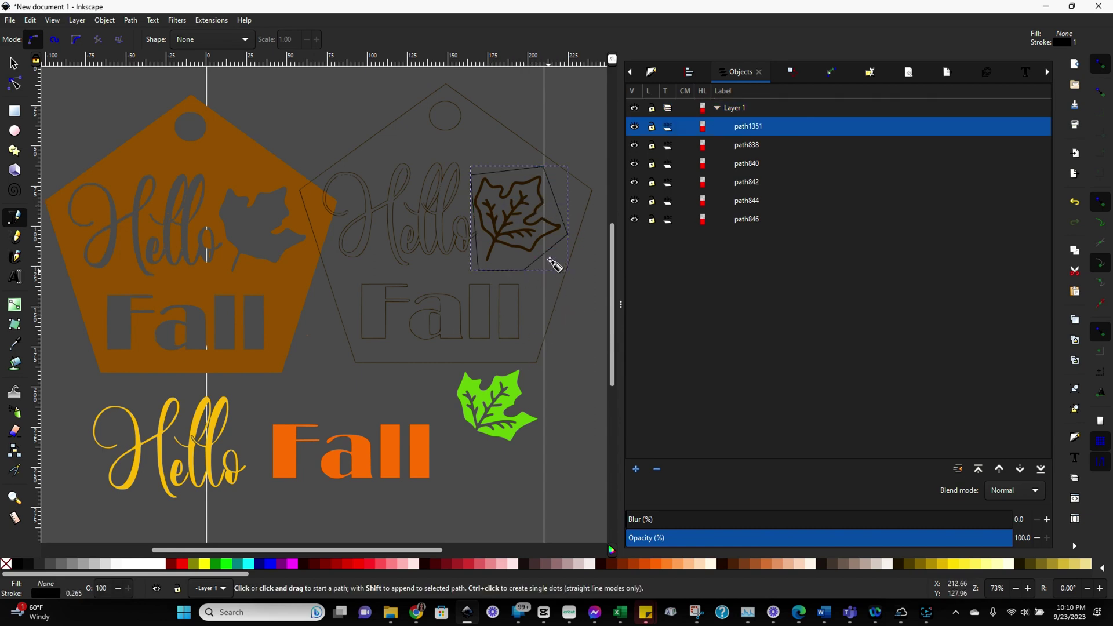
# Intersect the shape with the outline tag, then move the leaf and pentagon apart
pyautogui.press('s')
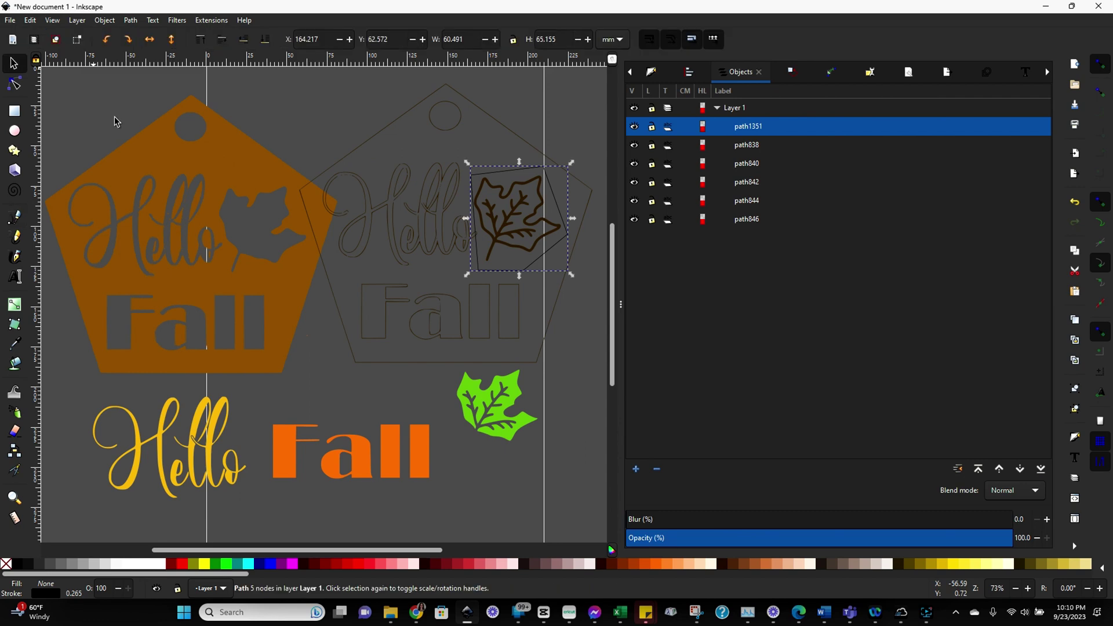
pyautogui.keyDown('shift'); pyautogui.click(556, 316); pyautogui.keyUp('shift')
pyautogui.click(131, 20)
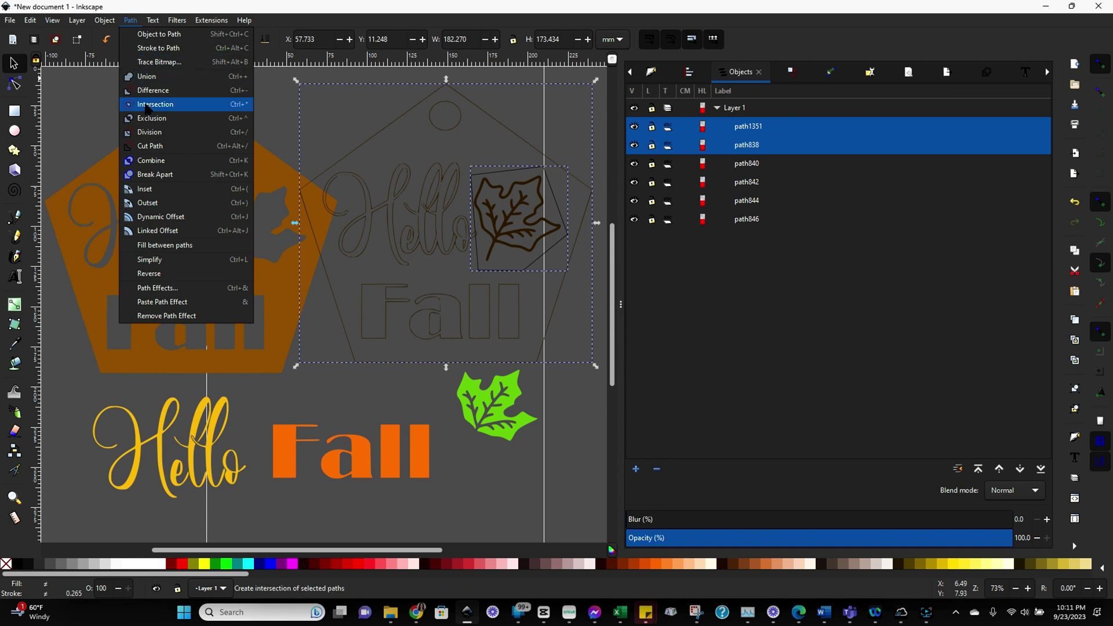
pyautogui.click(148, 105)
pyautogui.moveTo(520, 238); pyautogui.dragTo(414, 330)
pyautogui.moveTo(290, 308); pyautogui.dragTo(316, 310)
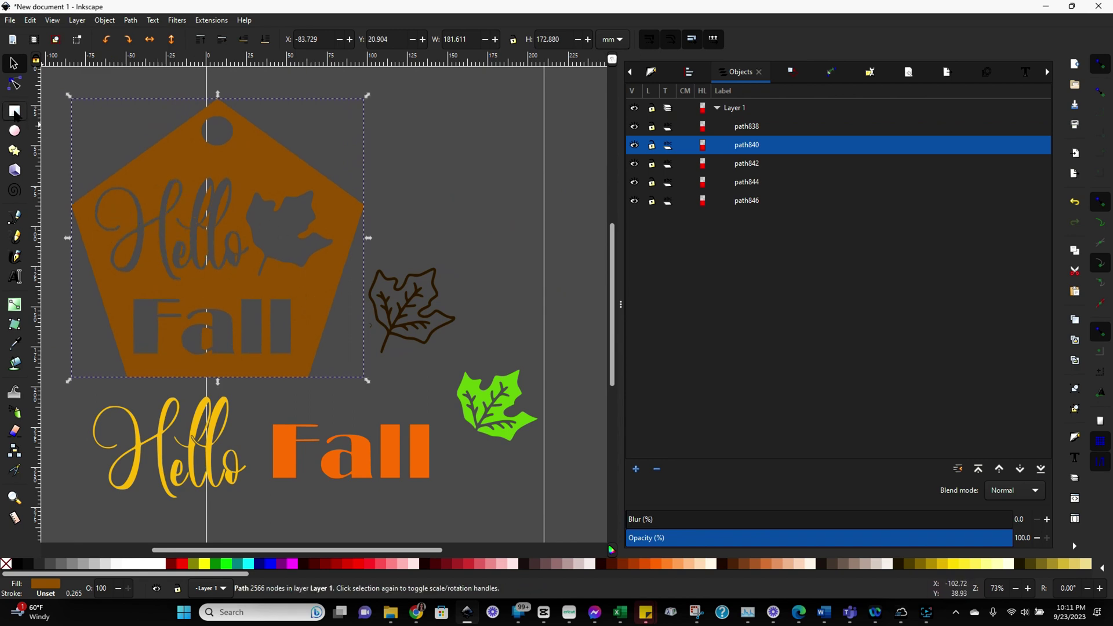
# Fill the Hello cutout by unioning a covering rectangle with the pentagon
pyautogui.click(15, 111)
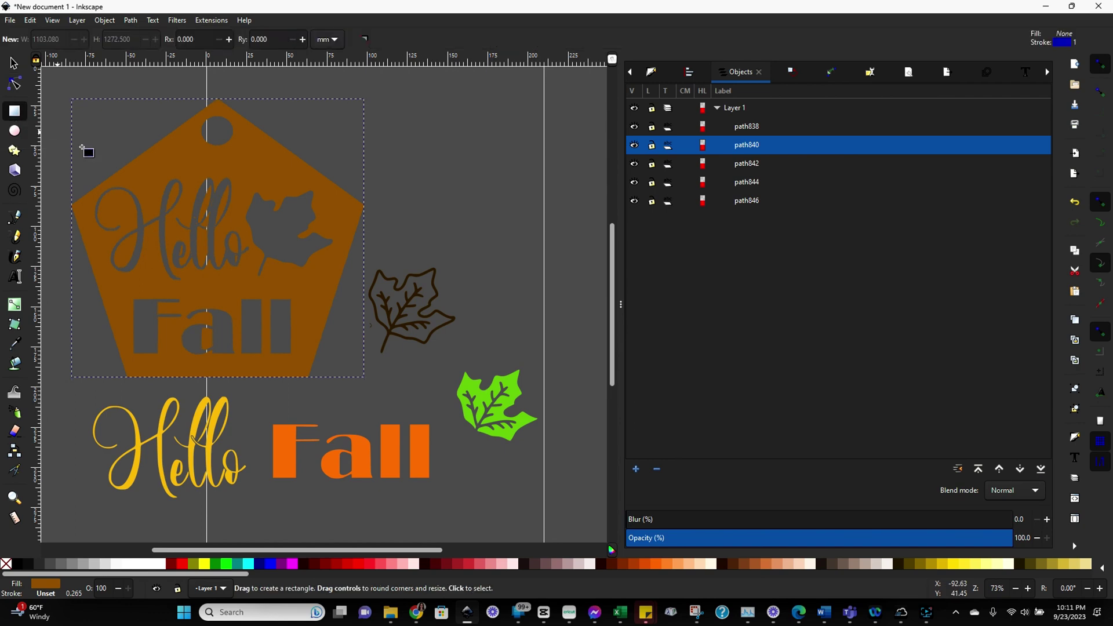
pyautogui.moveTo(146, 175); pyautogui.dragTo(291, 313)
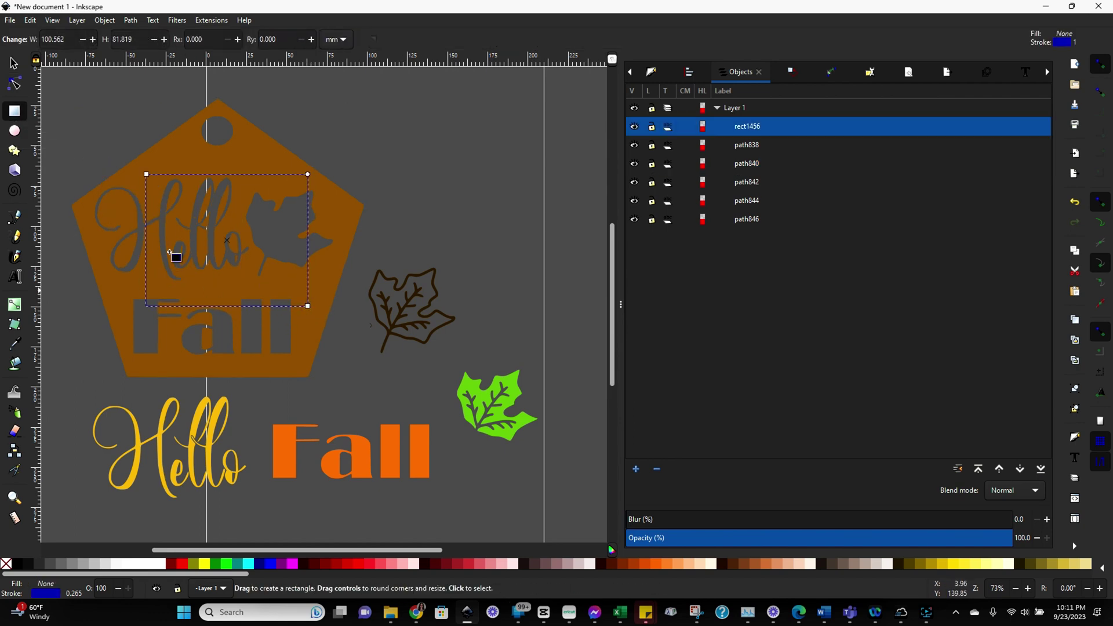
pyautogui.press('s')
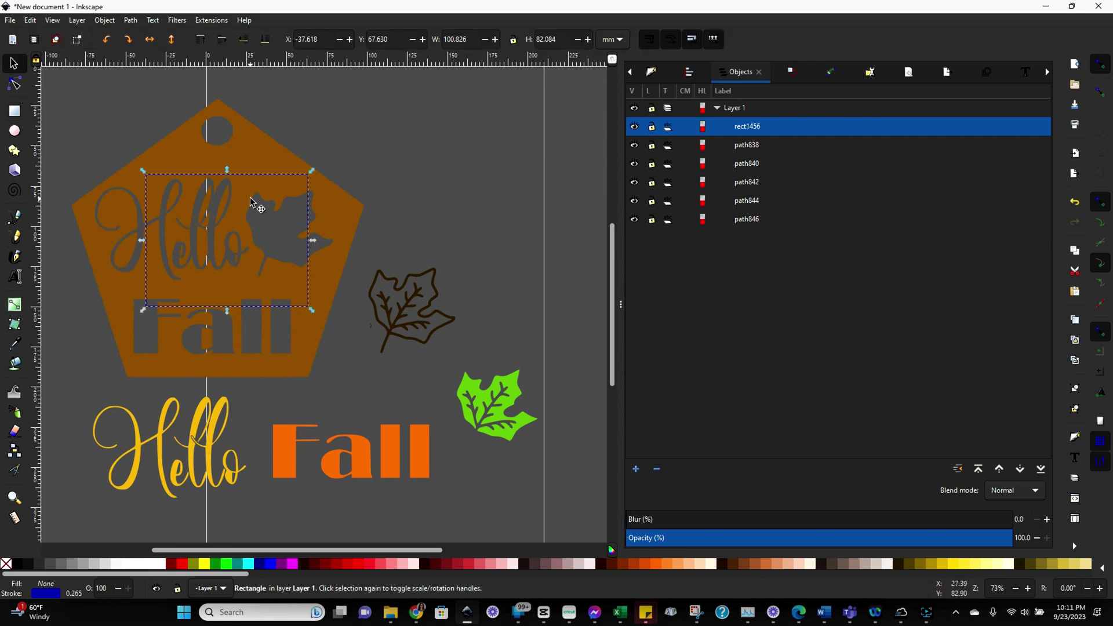
pyautogui.keyDown('shift'); pyautogui.click(184, 155); pyautogui.keyUp('shift')
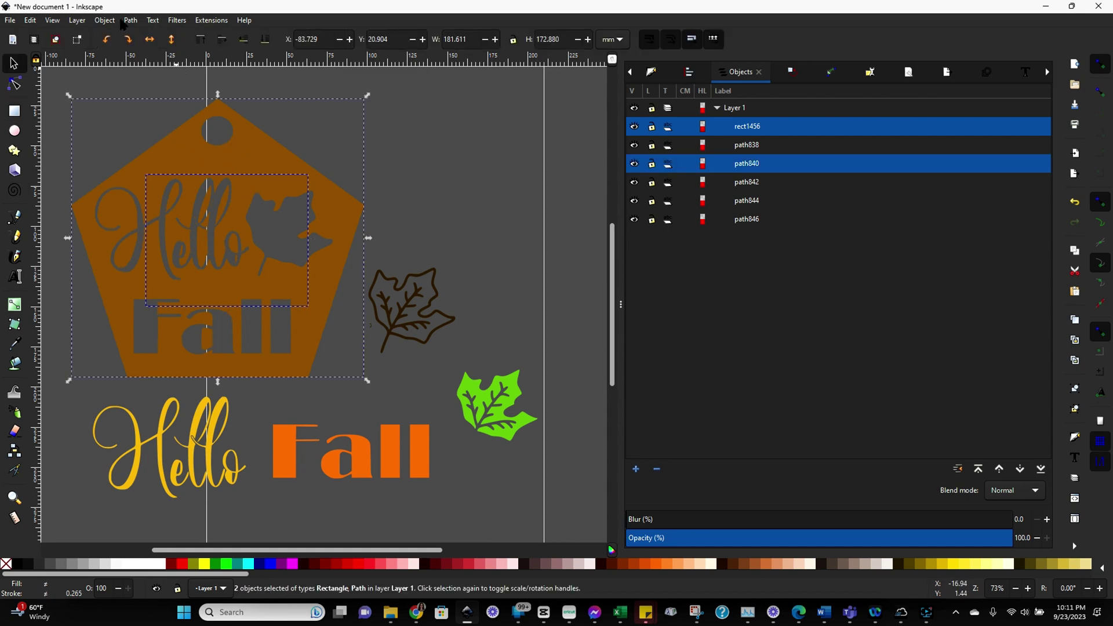
pyautogui.click(131, 19)
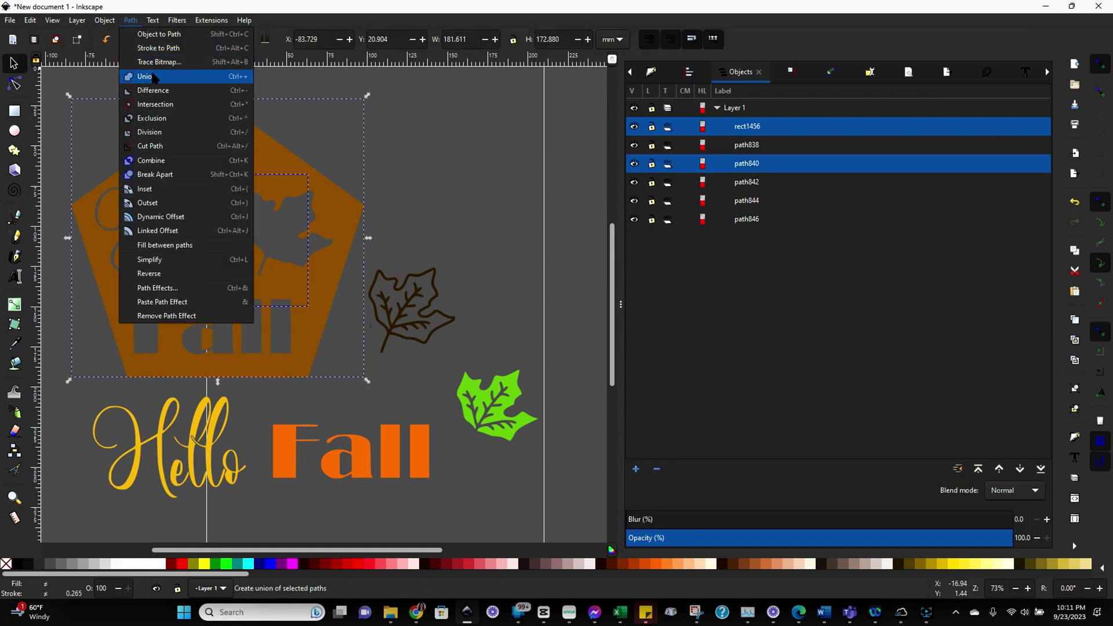
pyautogui.click(153, 77)
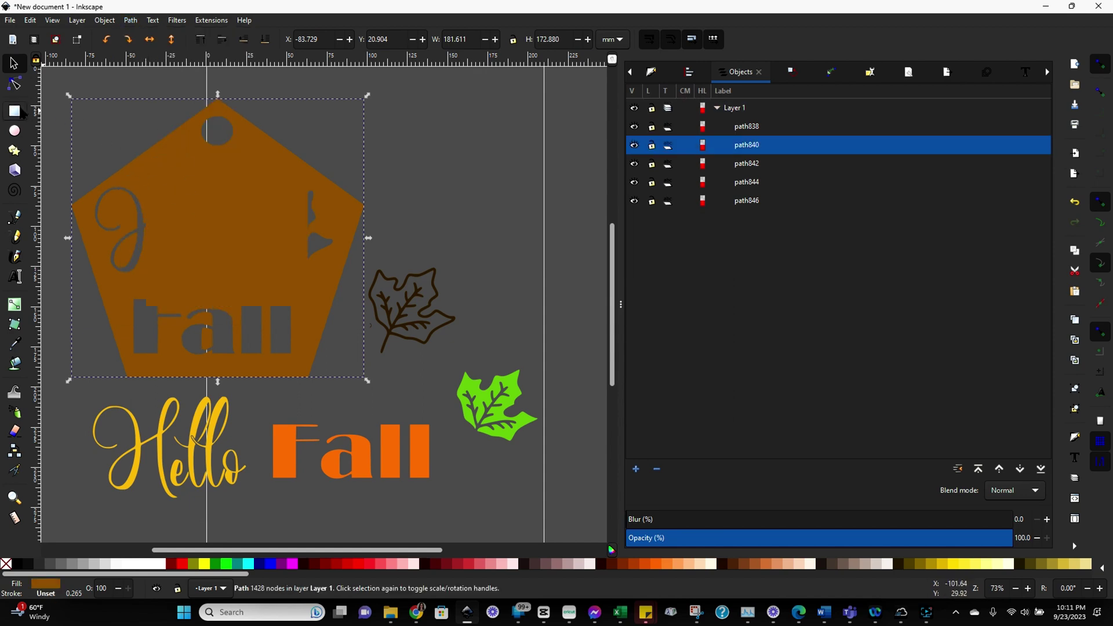
# Fill the Fall cutout by unioning a redrawn rectangle with the pentagon
pyautogui.click(25, 112)
pyautogui.moveTo(121, 285); pyautogui.dragTo(297, 366)
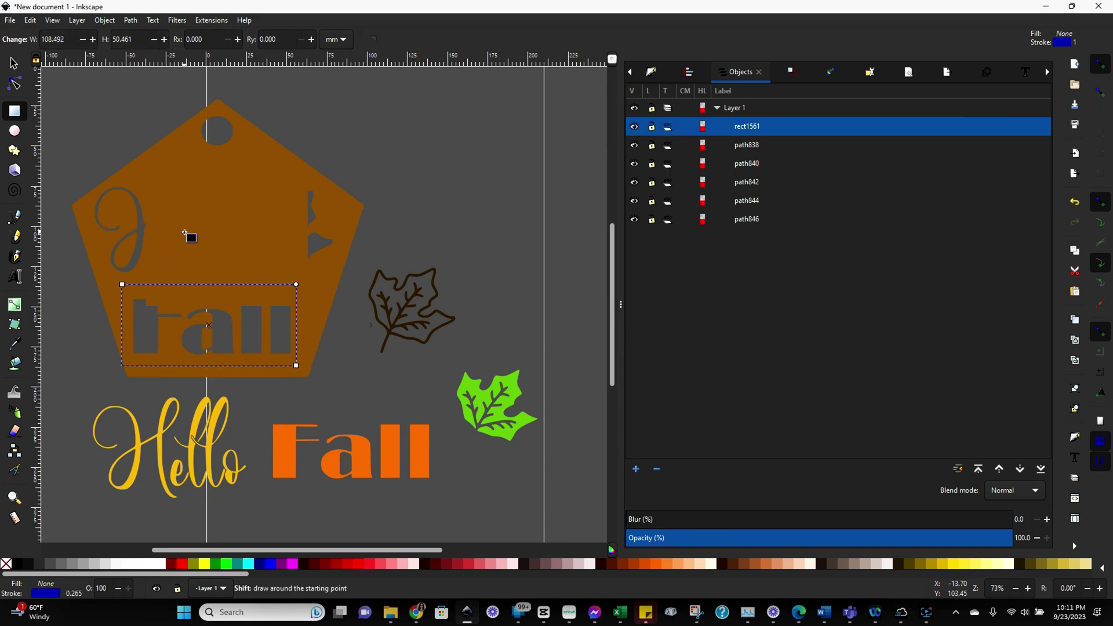
pyautogui.hotkey('ctrl', 'z')
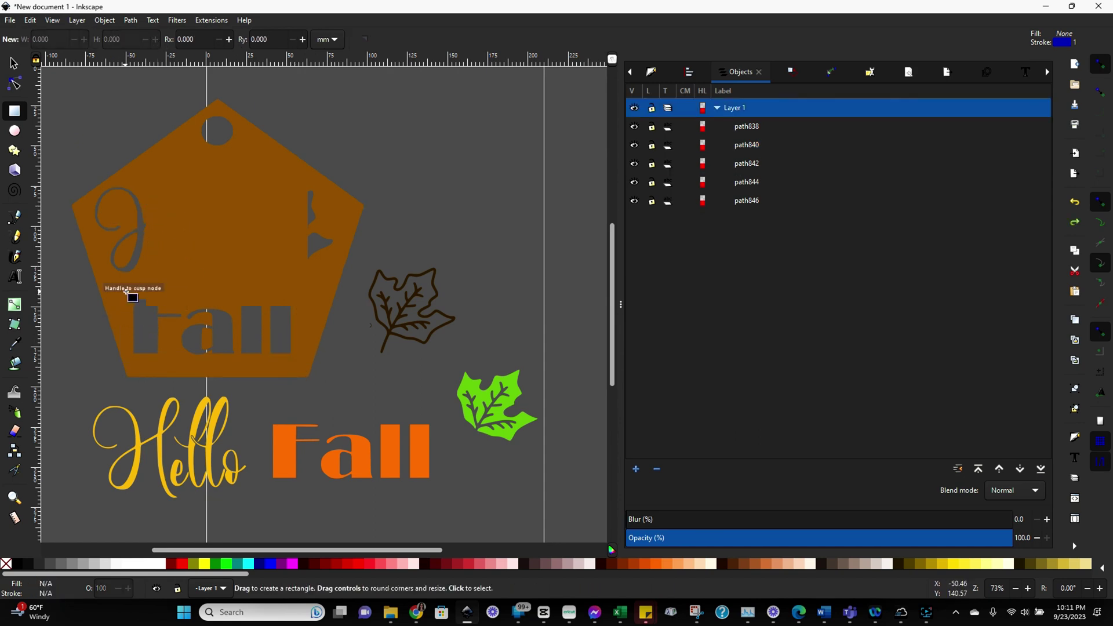
pyautogui.moveTo(134, 299); pyautogui.dragTo(301, 367)
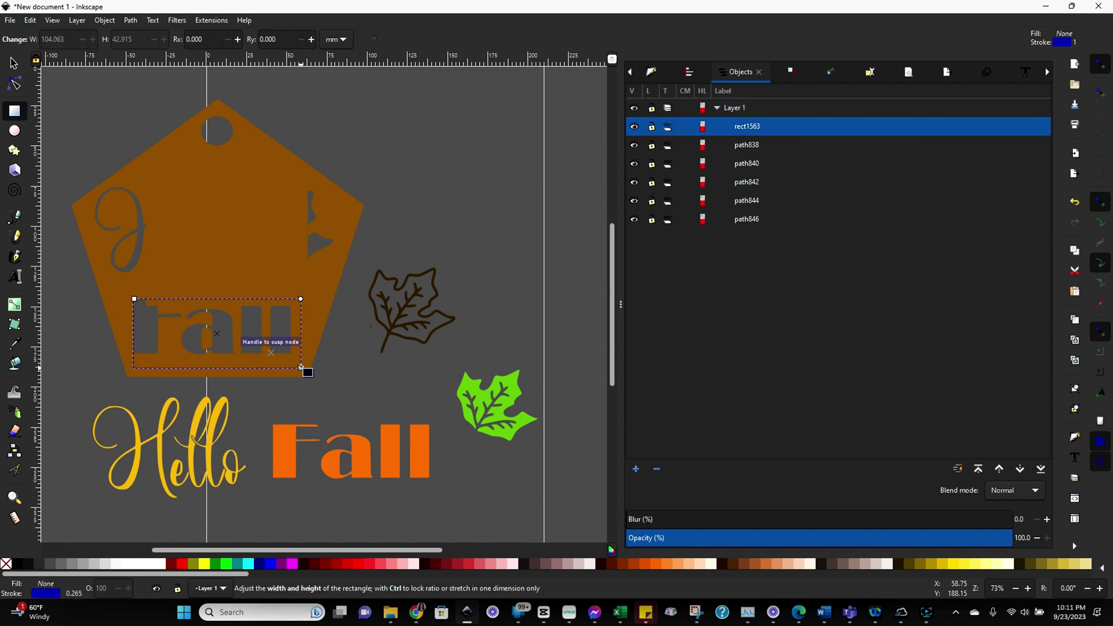
pyautogui.keyDown('shift'); pyautogui.click(276, 268); pyautogui.keyUp('shift')
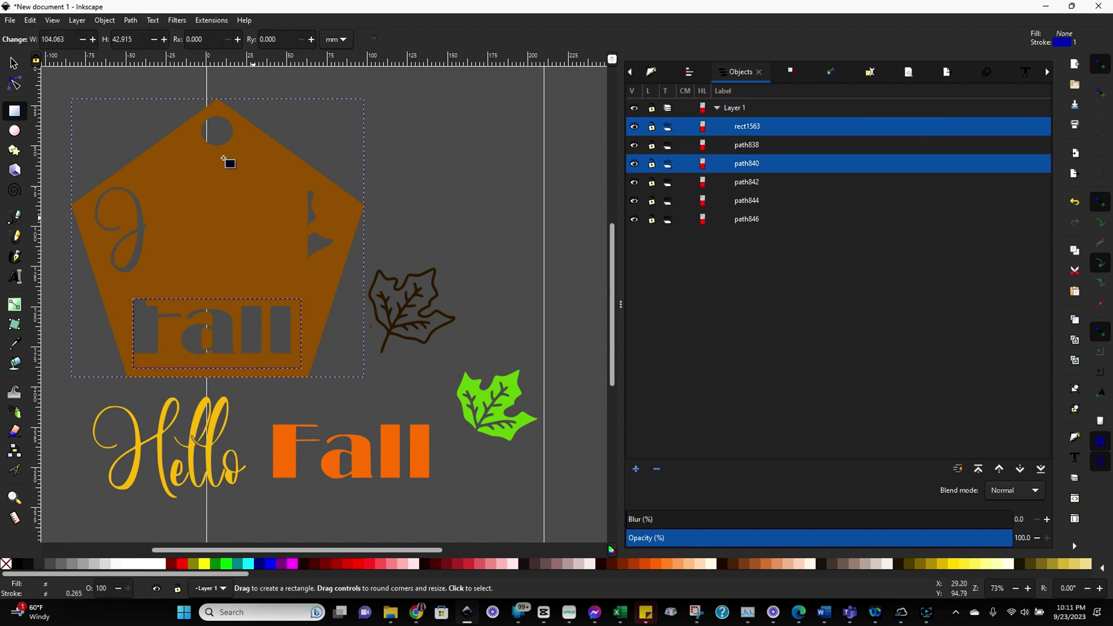
pyautogui.click(134, 20)
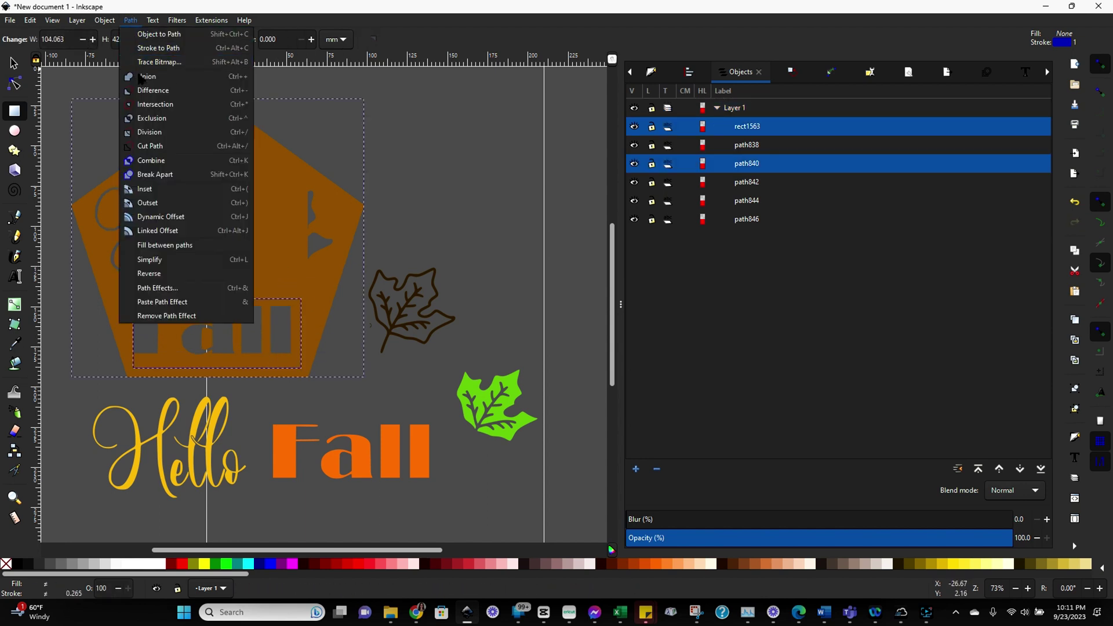
pyautogui.click(141, 82)
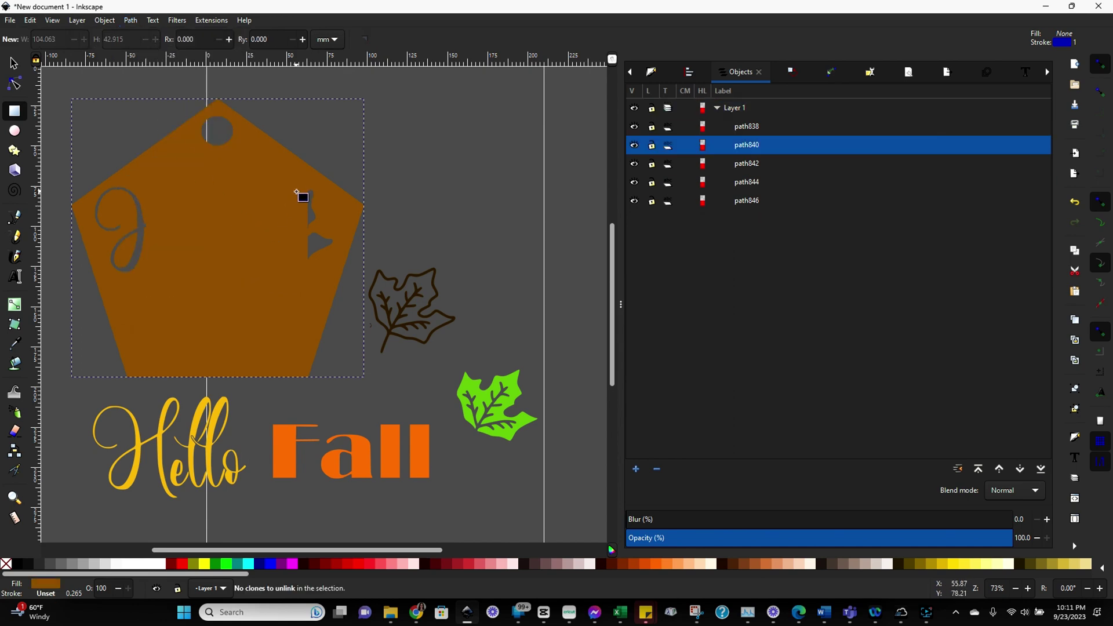
# Union a rectangle over the leaf slot, then draw one over the remaining letter cutout
pyautogui.moveTo(296, 187); pyautogui.dragTo(334, 259)
pyautogui.keyDown('shift'); pyautogui.click(214, 220); pyautogui.keyUp('shift')
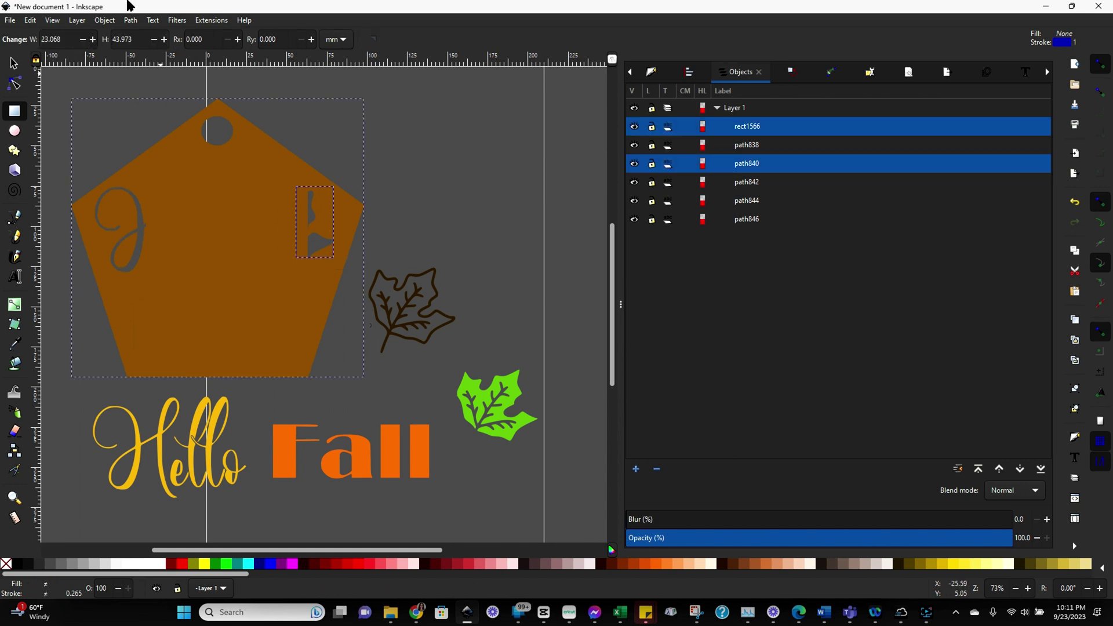
pyautogui.click(130, 21)
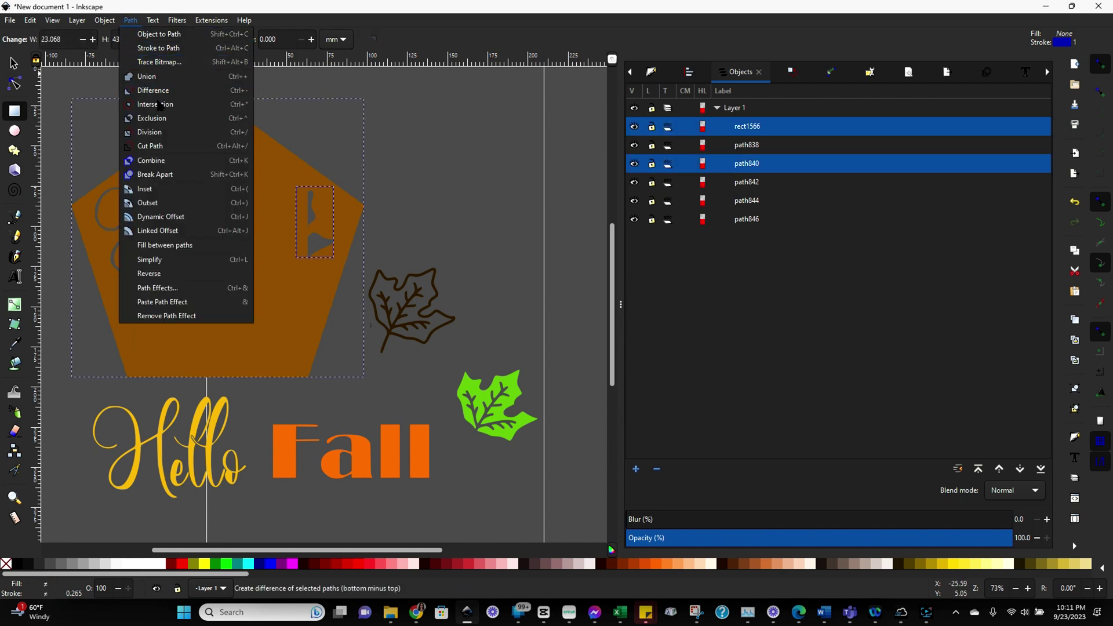
pyautogui.click(147, 77)
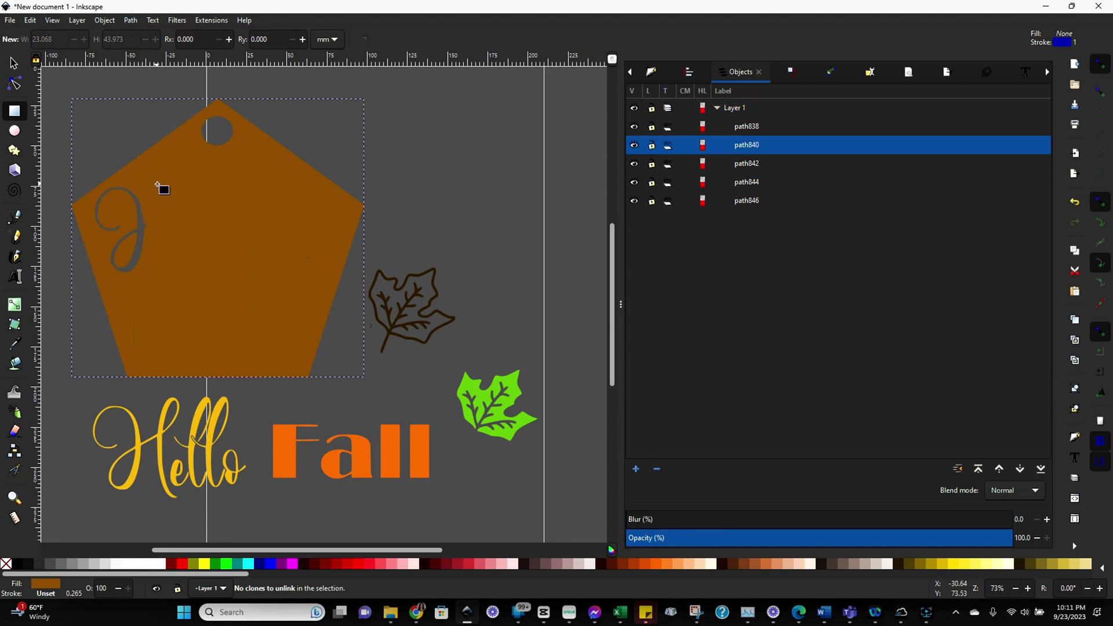
pyautogui.moveTo(158, 184)
pyautogui.mouseDown()
pyautogui.moveTo(129, 263)
pyautogui.moveTo(109, 277)
pyautogui.mouseUp()
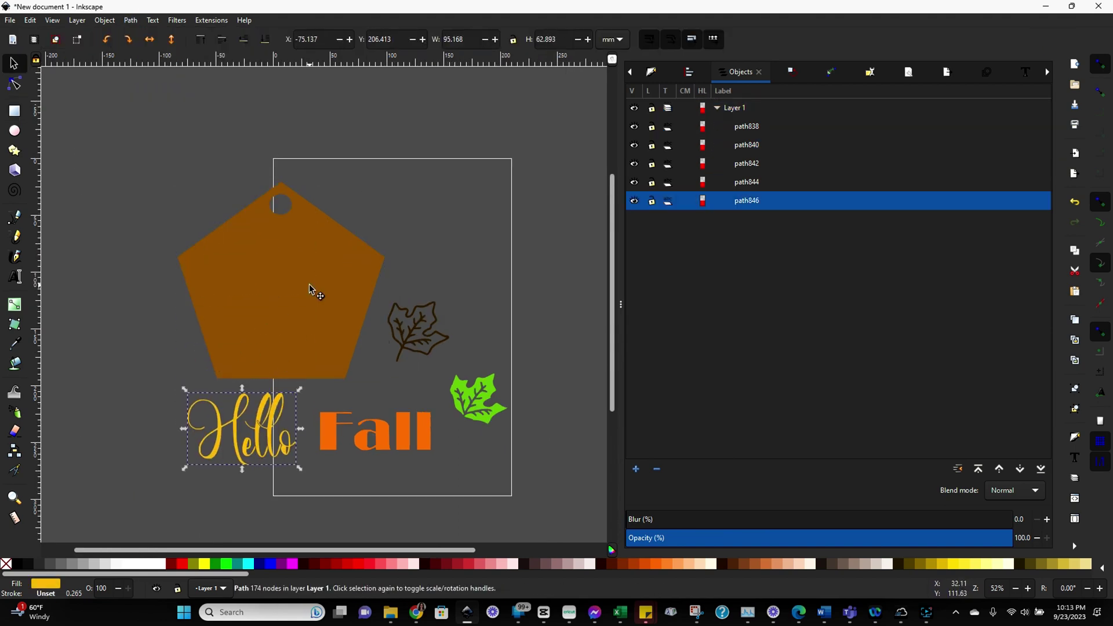
# Lower the pentagon beneath the pieces and place Hello, Fall and the dark leaf on it
pyautogui.rightClick(311, 290)
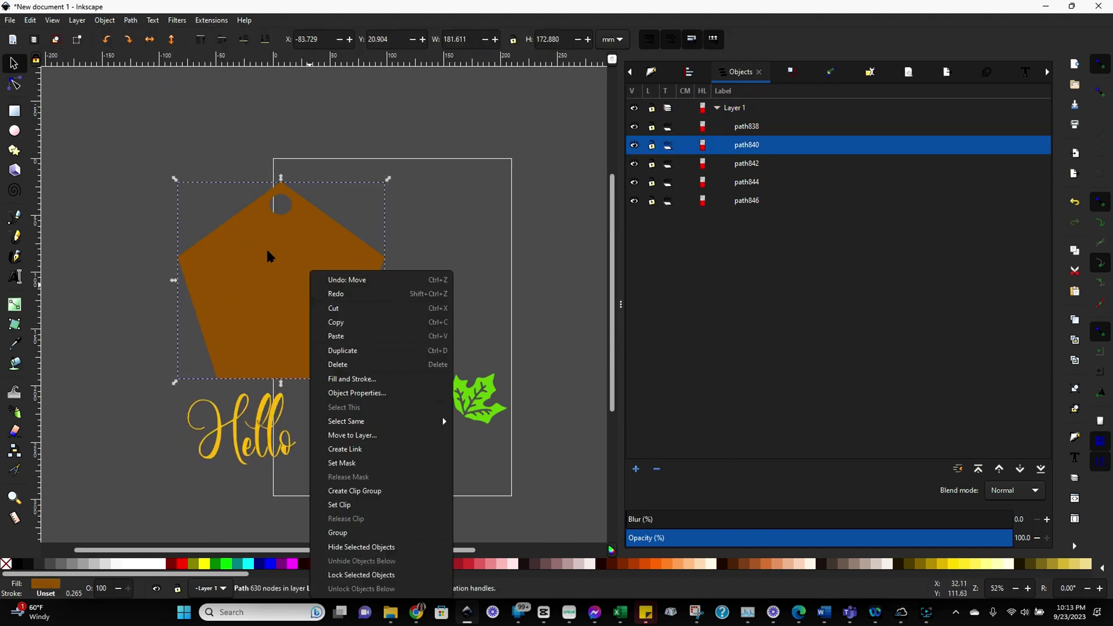
pyautogui.press('Escape')
pyautogui.click(104, 20)
pyautogui.click(184, 230)
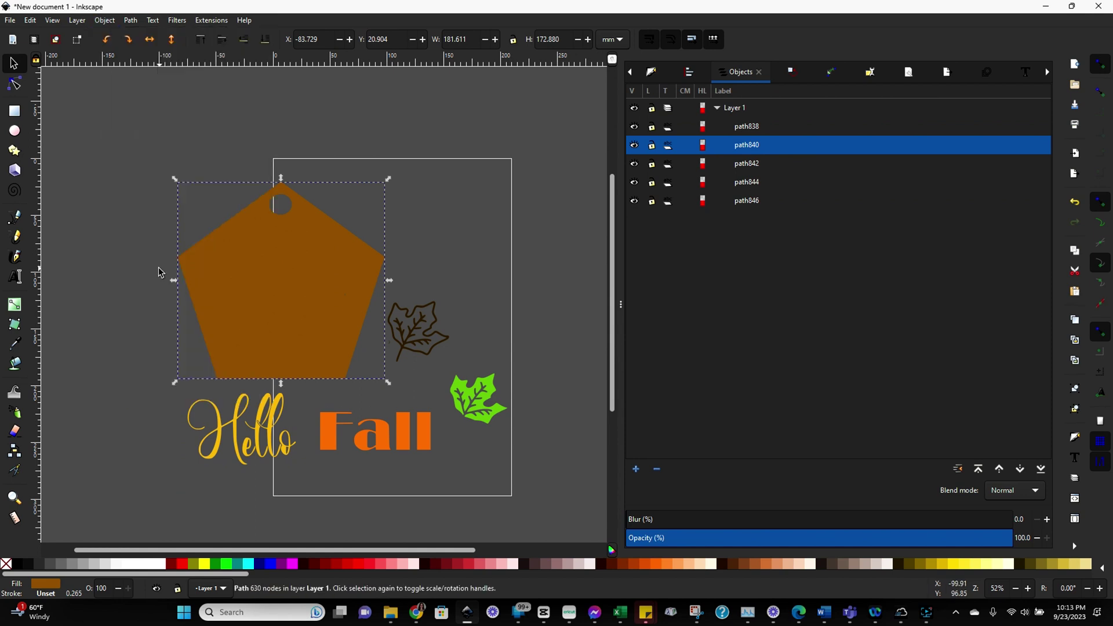
pyautogui.moveTo(232, 429); pyautogui.dragTo(242, 268)
pyautogui.moveTo(349, 438); pyautogui.dragTo(250, 350)
pyautogui.moveTo(409, 334); pyautogui.dragTo(324, 278)
pyautogui.press('Escape')
# Position the green leaf on top of the dark leaf
pyautogui.moveTo(482, 407); pyautogui.dragTo(428, 343)
pyautogui.moveTo(339, 283)
pyautogui.mouseDown()
pyautogui.moveTo(351, 293)
pyautogui.moveTo(351, 280)
pyautogui.mouseUp()
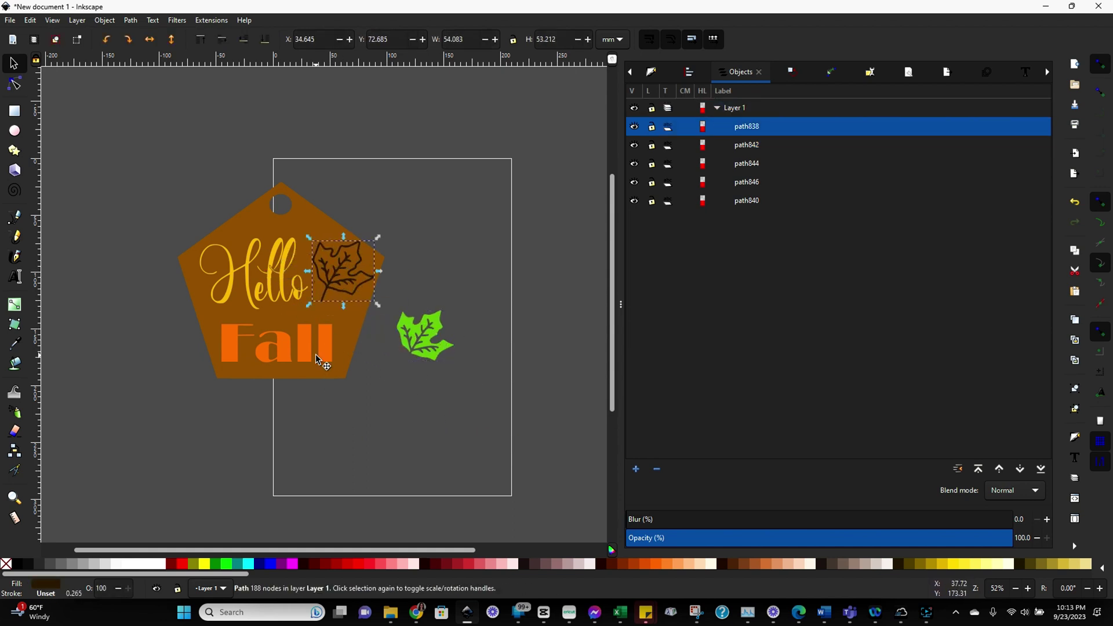
pyautogui.keyDown('alt'); pyautogui.click(327, 236); pyautogui.keyUp('alt')
pyautogui.keyDown('alt'); pyautogui.click(327, 237); pyautogui.keyUp('alt')
pyautogui.keyDown('alt'); pyautogui.click(327, 236); pyautogui.keyUp('alt')
pyautogui.click(419, 429)
pyautogui.moveTo(408, 325); pyautogui.dragTo(326, 257)
pyautogui.click(409, 380)
pyautogui.click(746, 126)
pyautogui.click(747, 145)
pyautogui.click(747, 181)
# Open Save As, close it without saving, then return to the File menu
pyautogui.press('Escape')
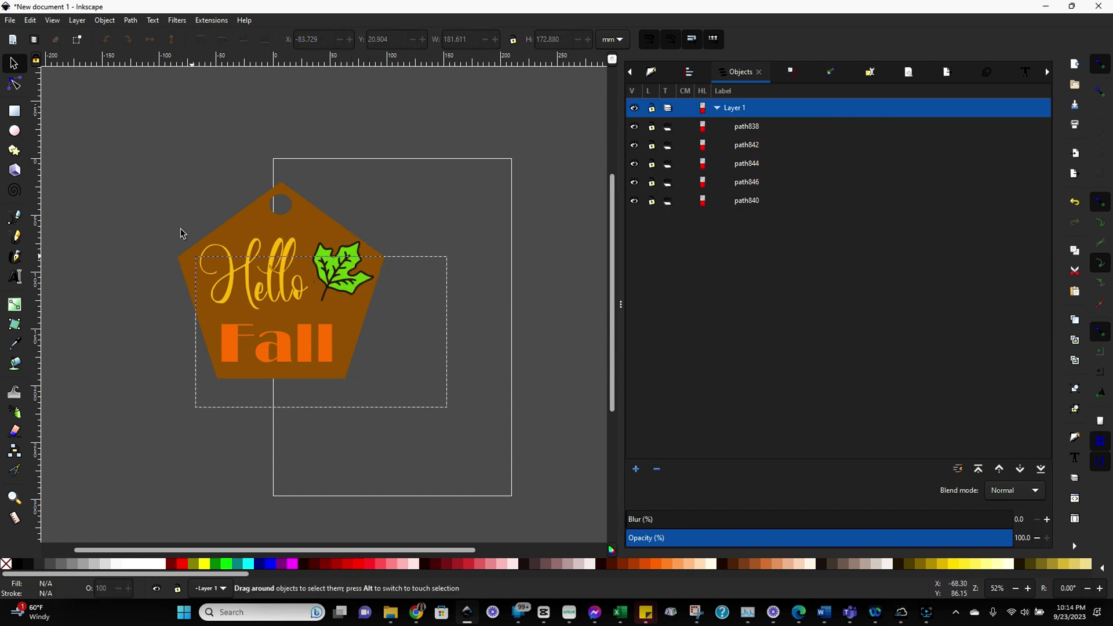
pyautogui.click(10, 20)
pyautogui.click(35, 131)
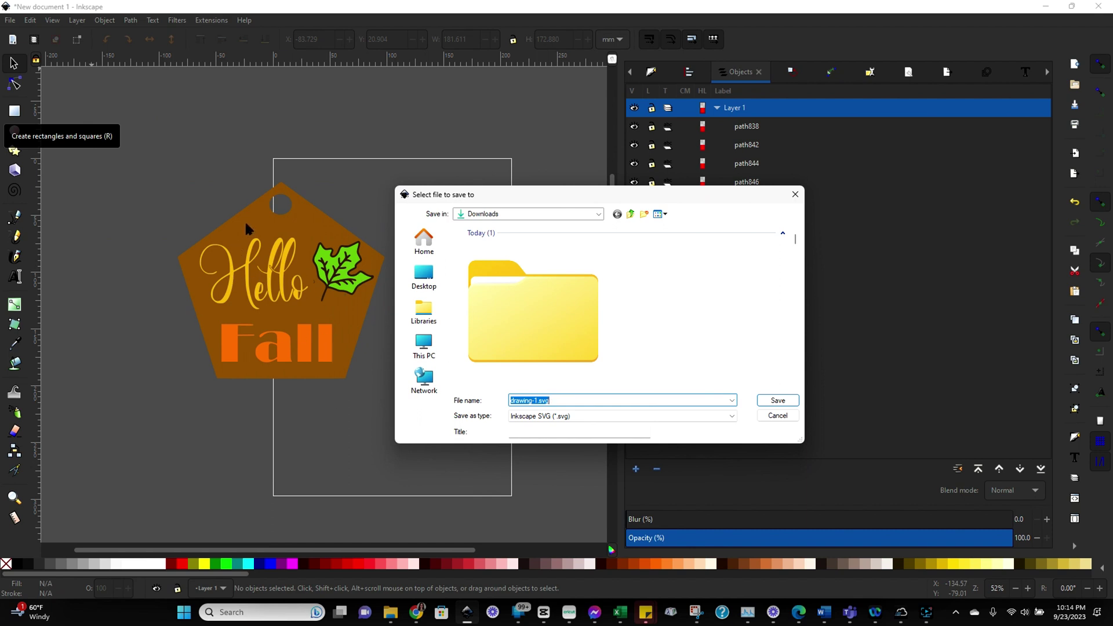
pyautogui.click(795, 194)
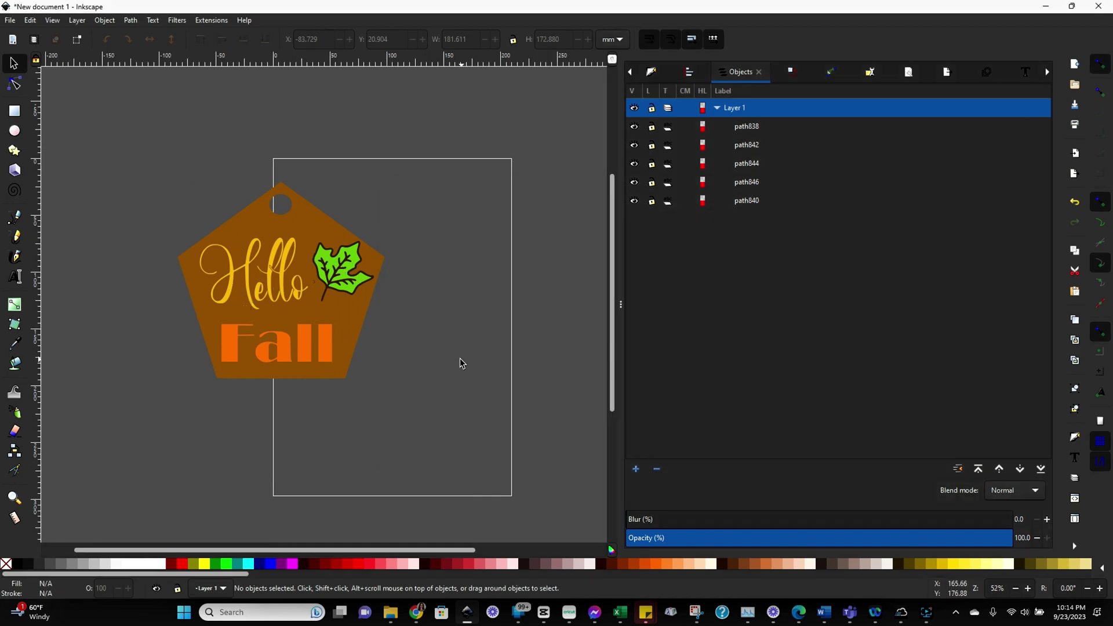
pyautogui.click(239, 260)
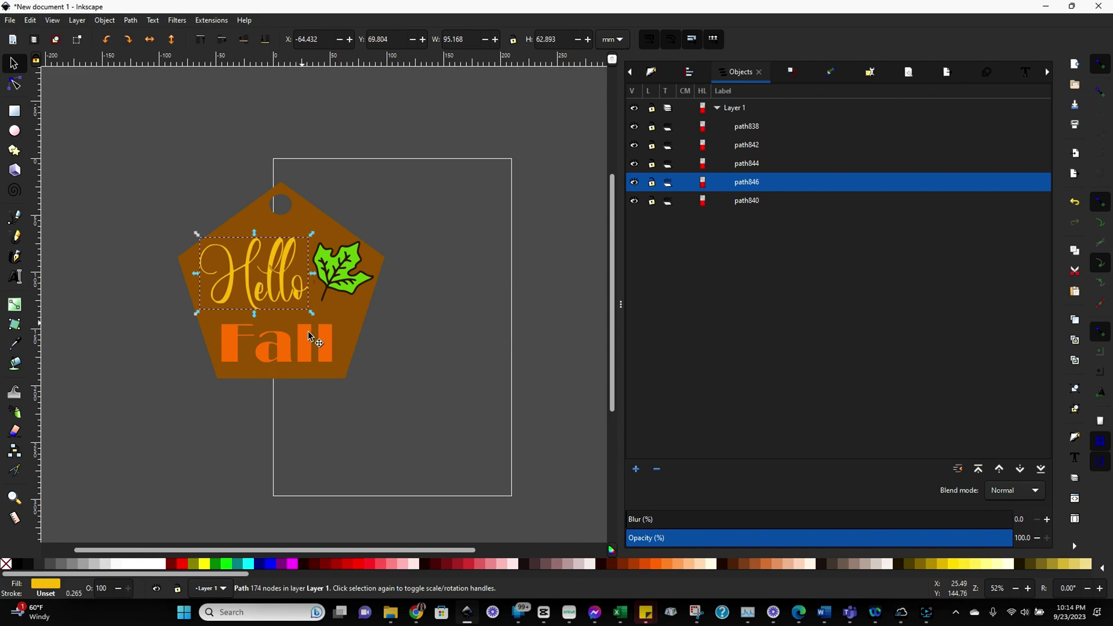
pyautogui.press('Escape')
pyautogui.click(10, 19)
# Save drawing-1.svg and upload it from Downloads into the Glowforge design
pyautogui.click(23, 117)
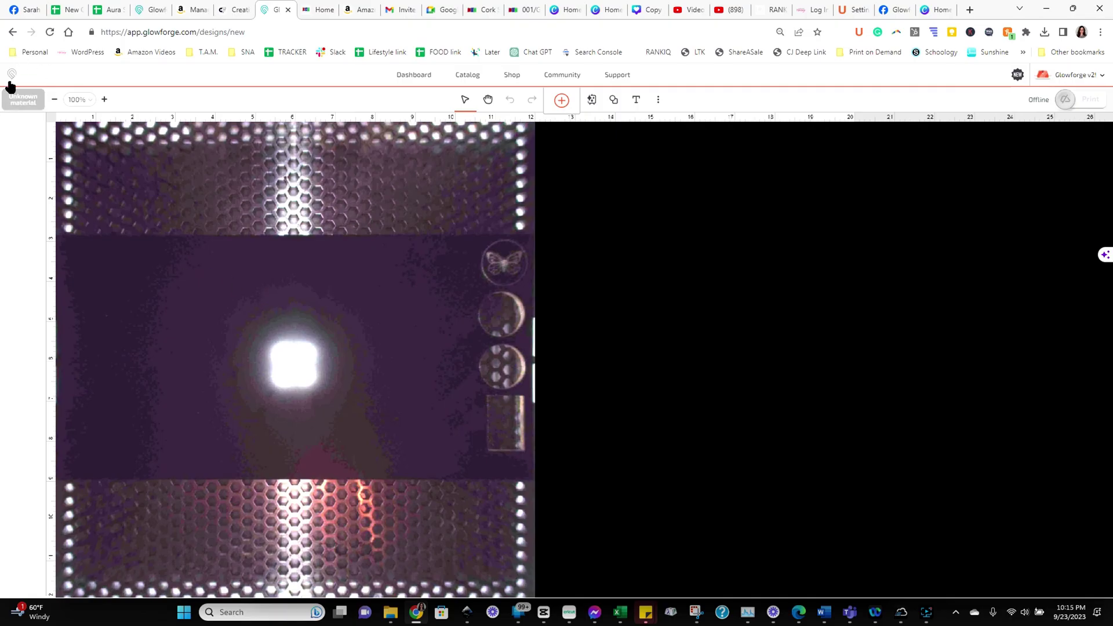
pyautogui.click(562, 100)
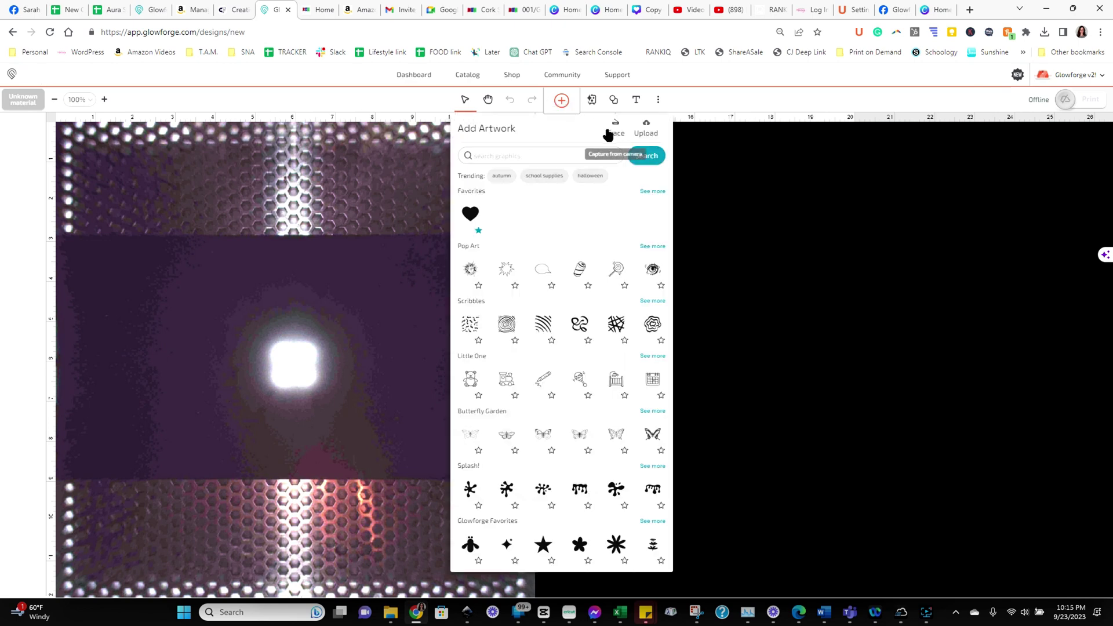
pyautogui.click(644, 127)
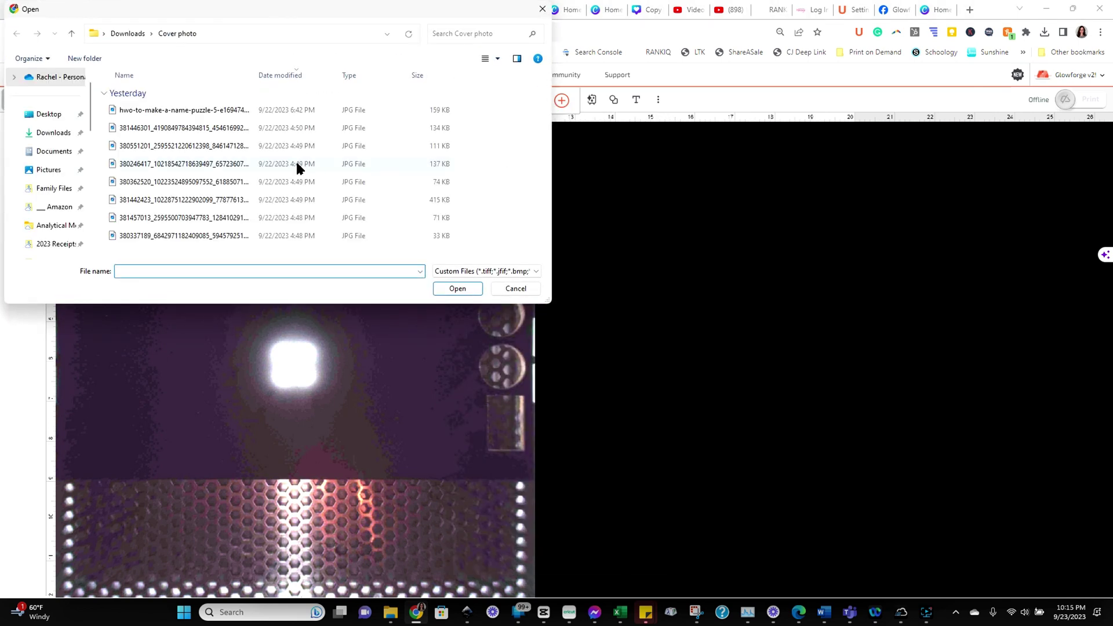
pyautogui.click(135, 35)
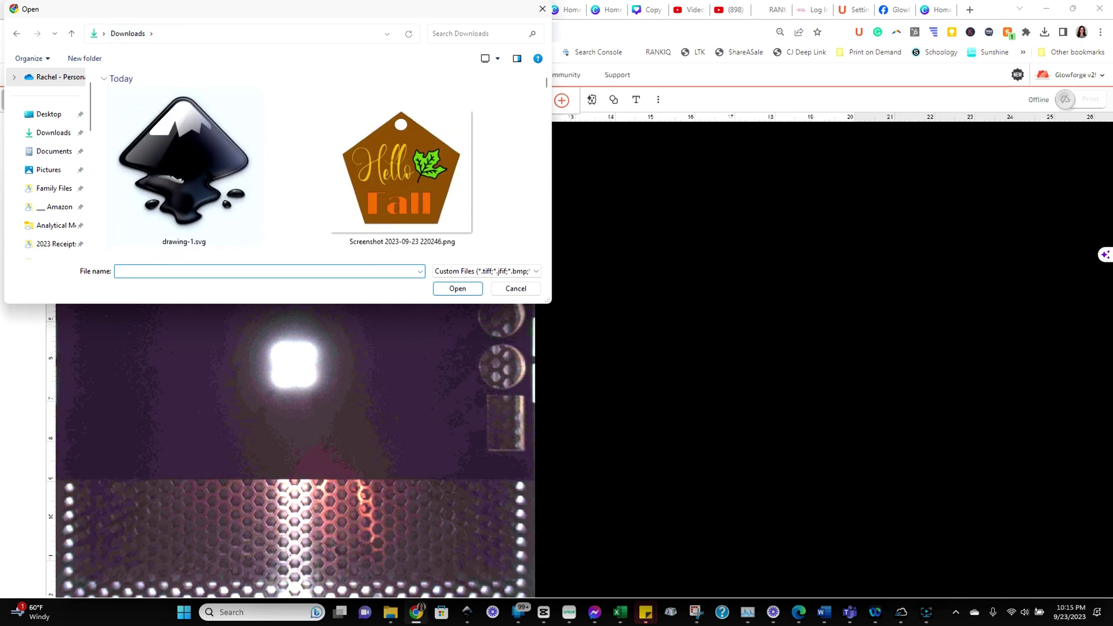
pyautogui.doubleClick(196, 158)
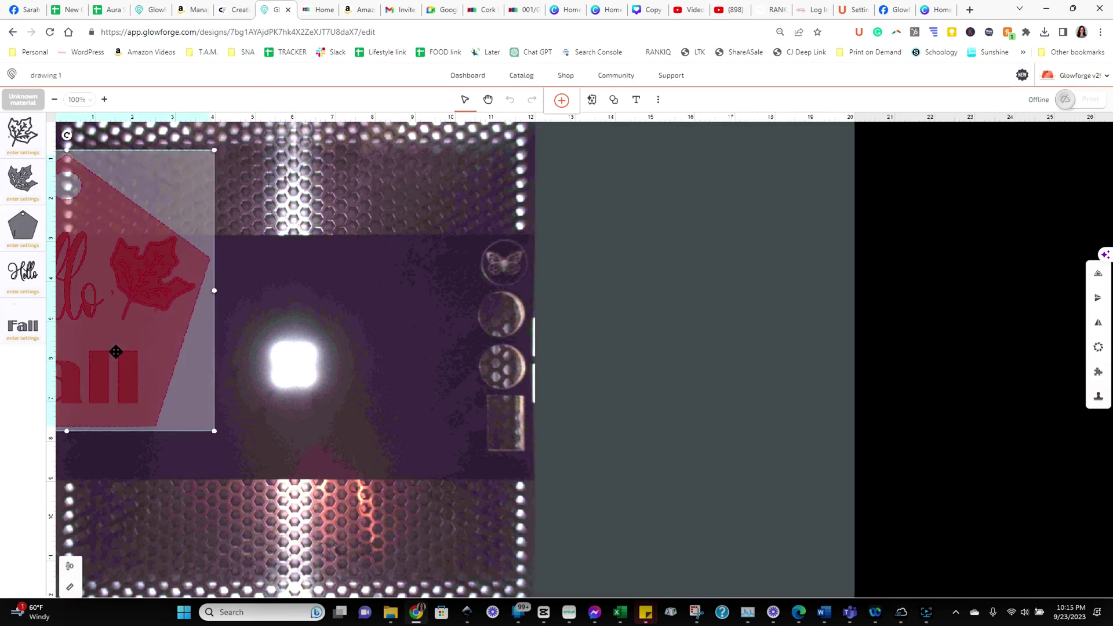
# Place the Hello Fall design on the bed and set the material to Medium Cherry Hardwood
pyautogui.moveTo(280, 367); pyautogui.dragTo(340, 387)
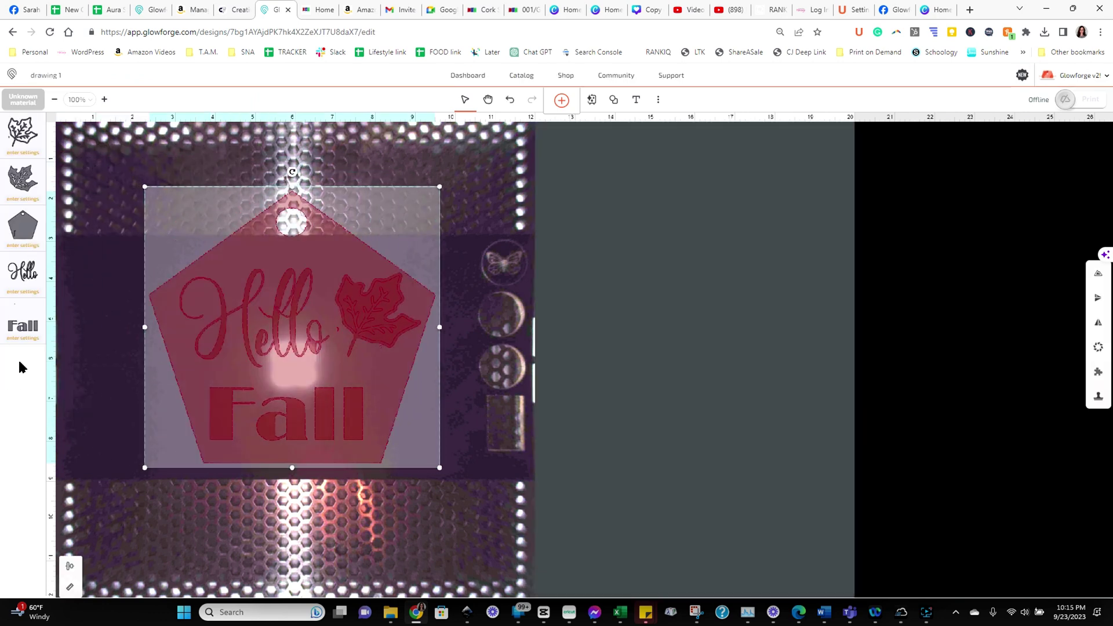
pyautogui.click(23, 134)
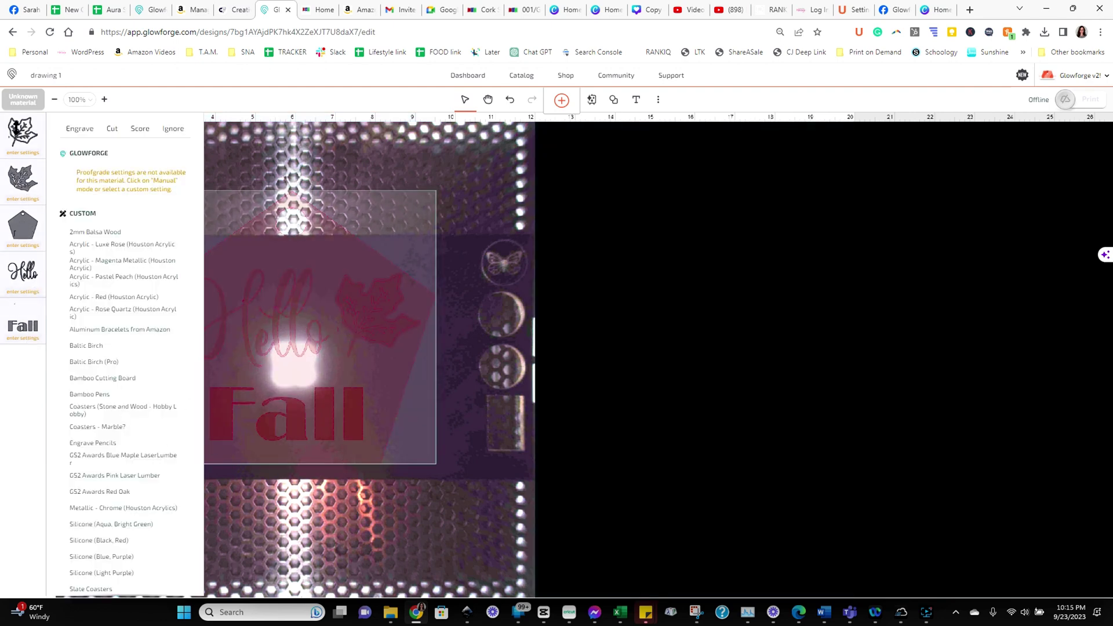
pyautogui.click(26, 101)
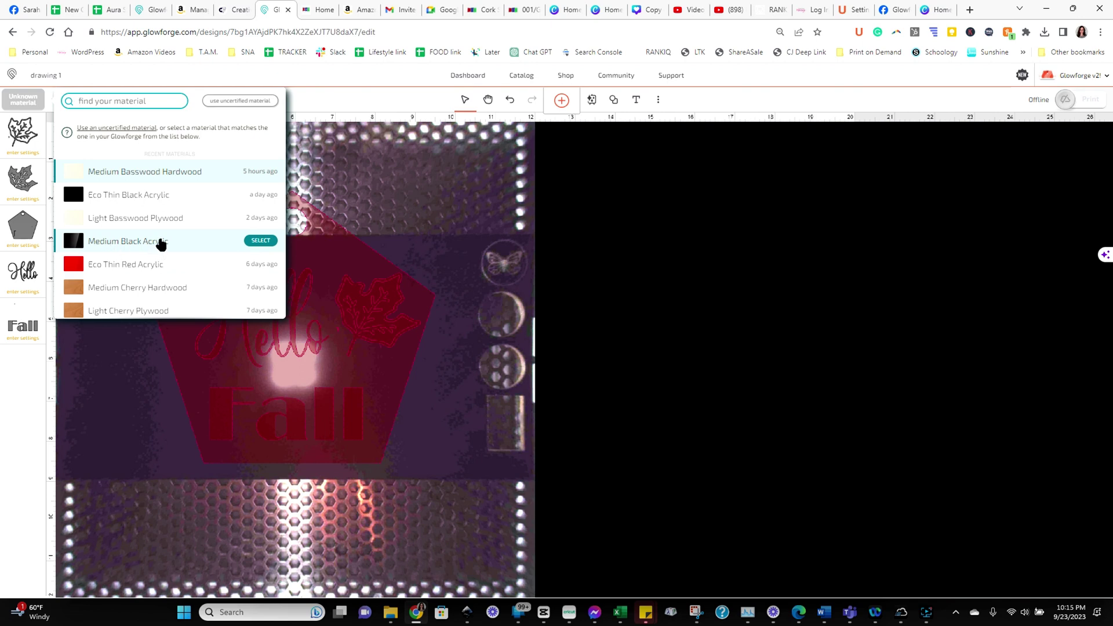
pyautogui.click(148, 290)
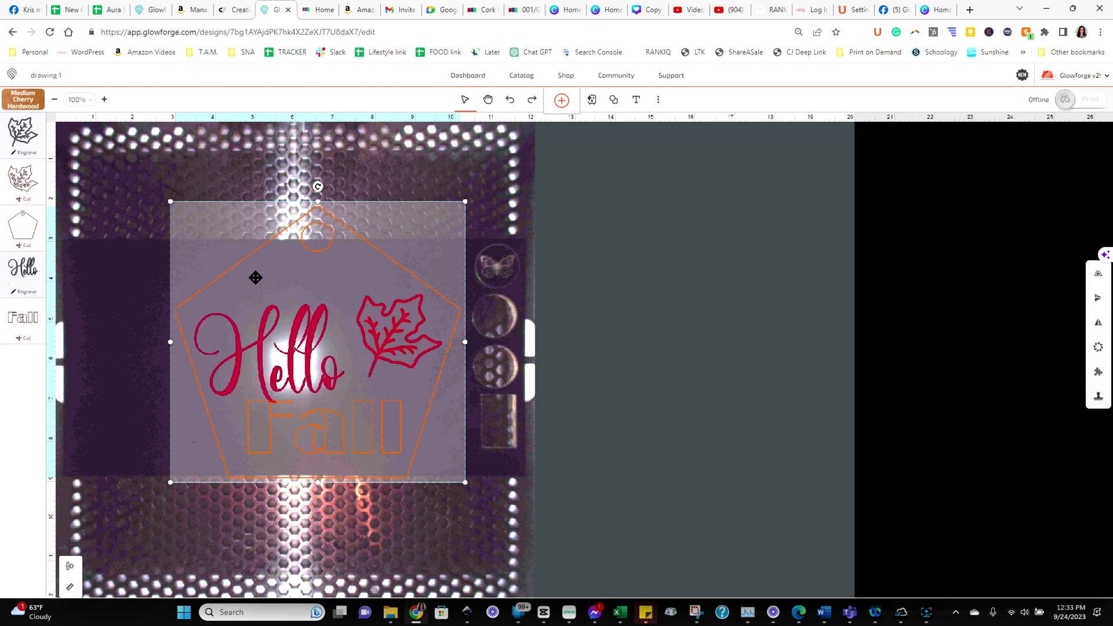
# Move the Hello Fall design off the bed, up and to the left
pyautogui.moveTo(258, 279); pyautogui.dragTo(683, 280)
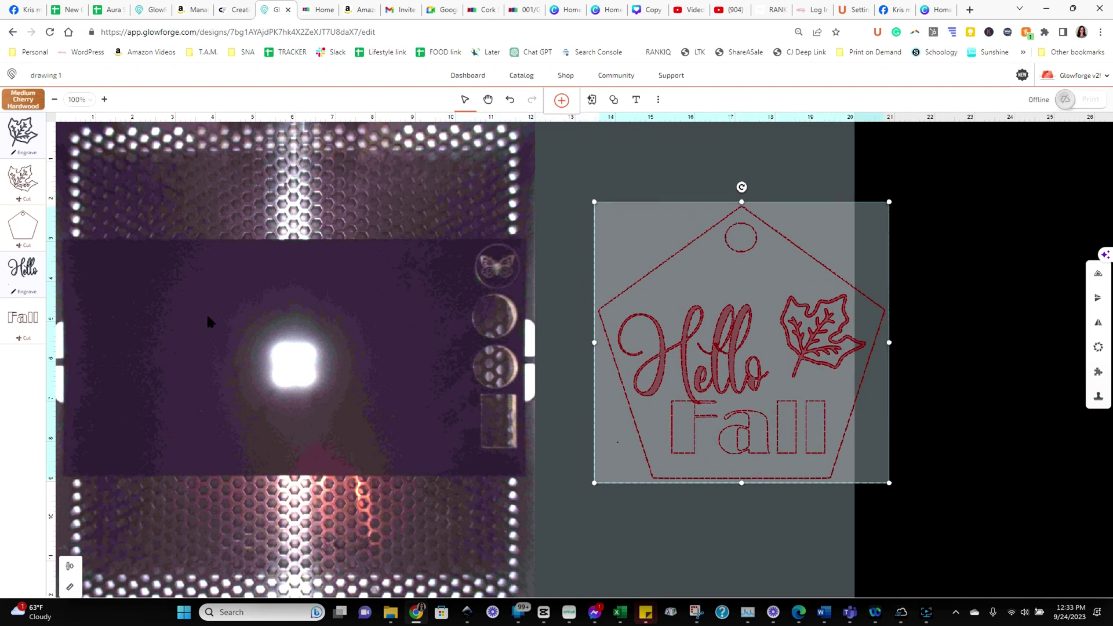
pyautogui.click(676, 560)
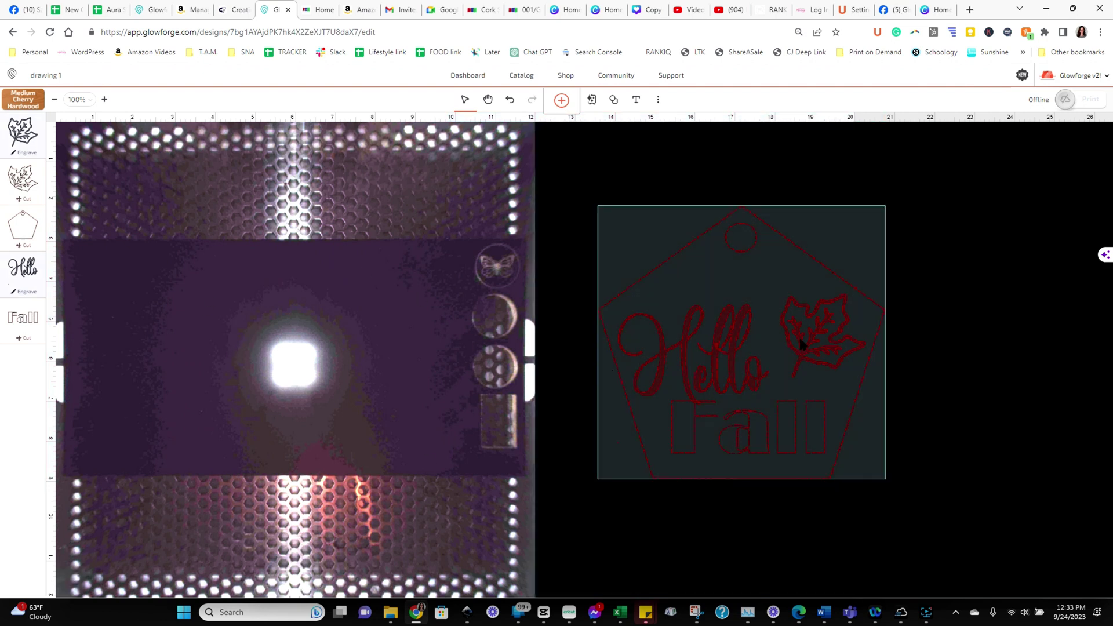
pyautogui.click(660, 347)
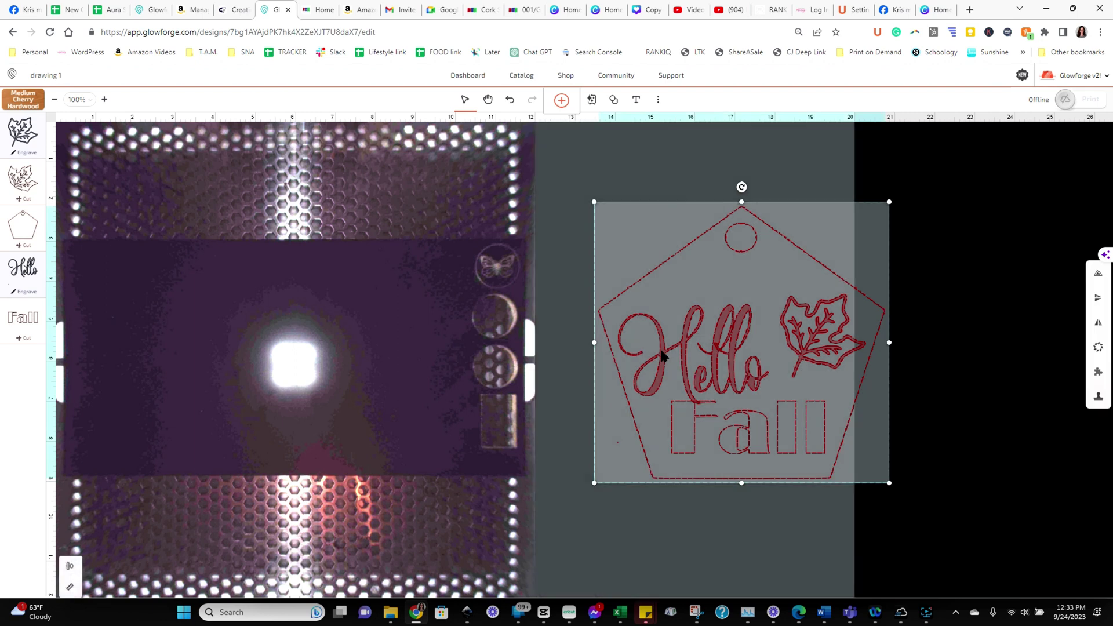
pyautogui.moveTo(780, 340); pyautogui.dragTo(731, 304)
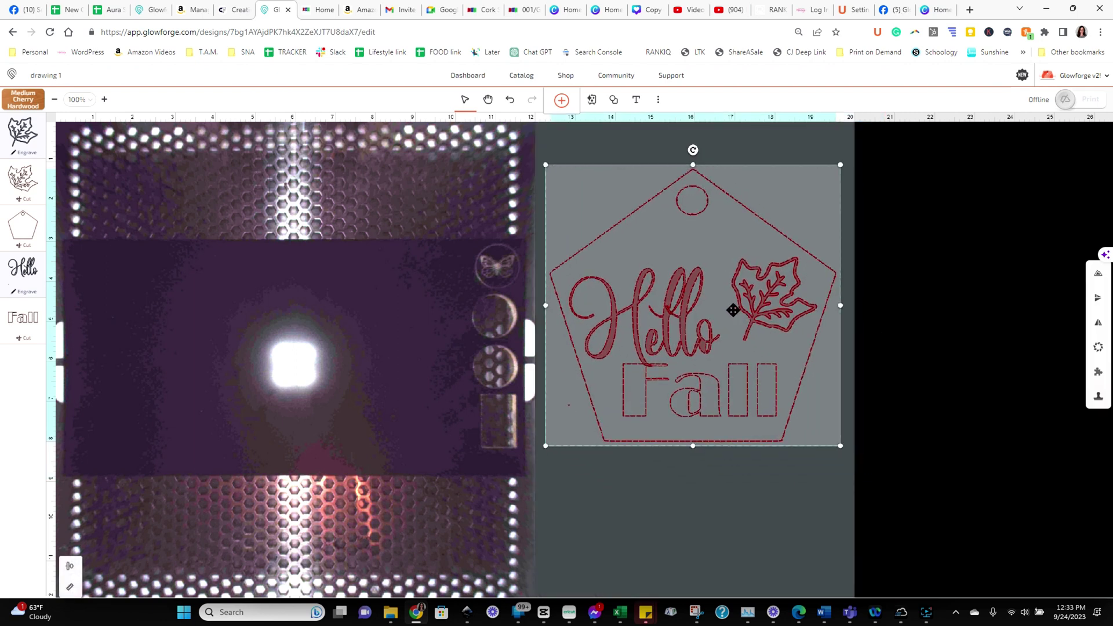
# Ungroup the design and pull the Hello script out below the pentagon
pyautogui.rightClick(732, 308)
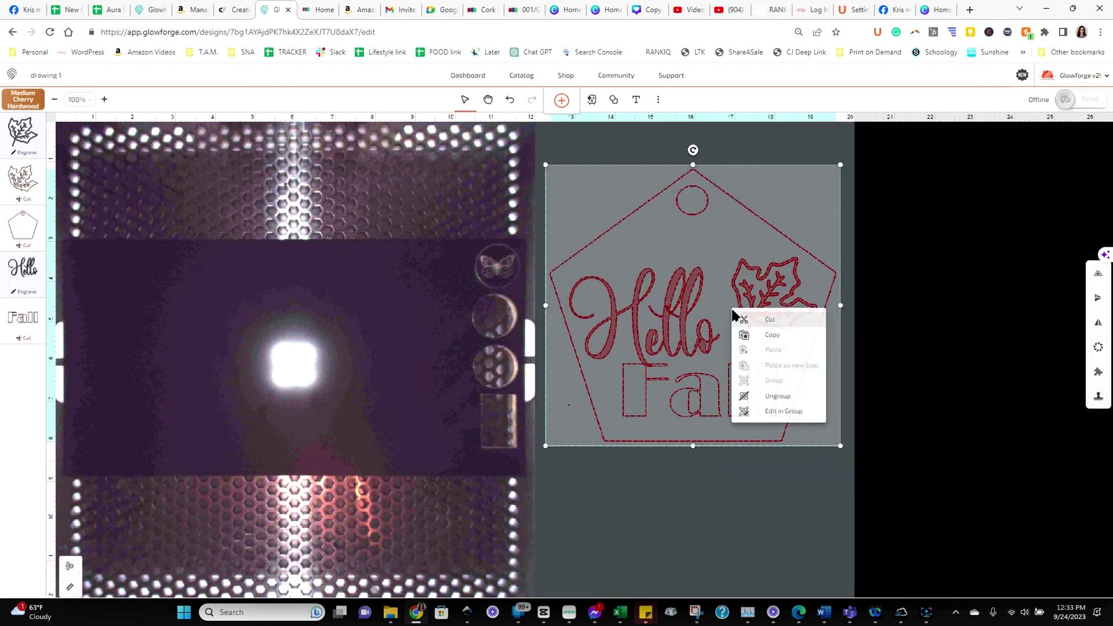
pyautogui.click(763, 399)
pyautogui.click(666, 544)
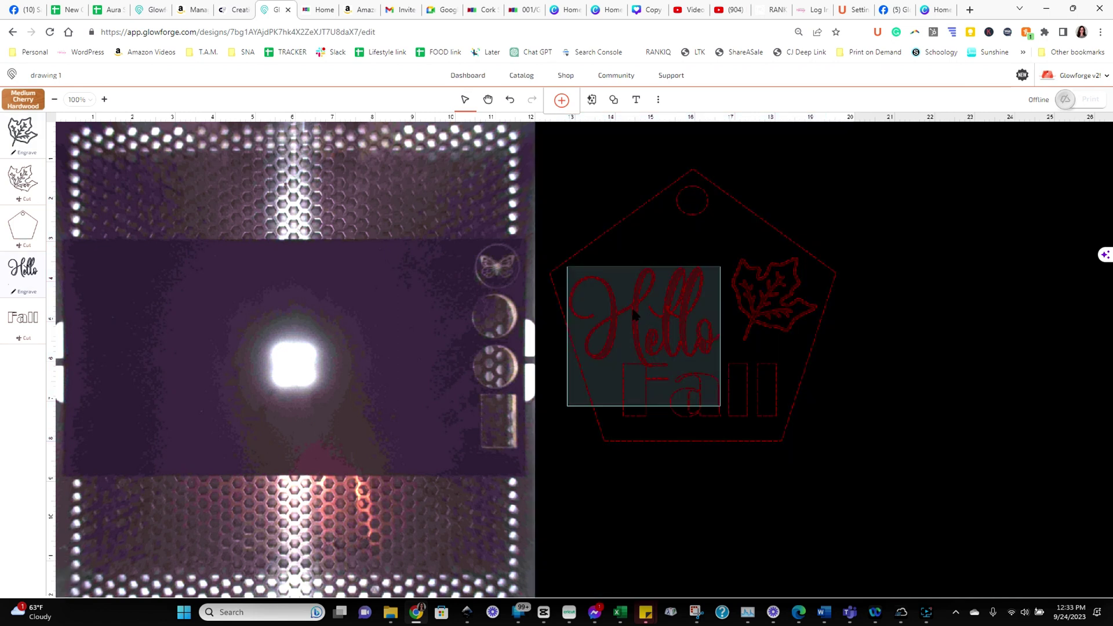
pyautogui.moveTo(631, 305); pyautogui.dragTo(827, 549)
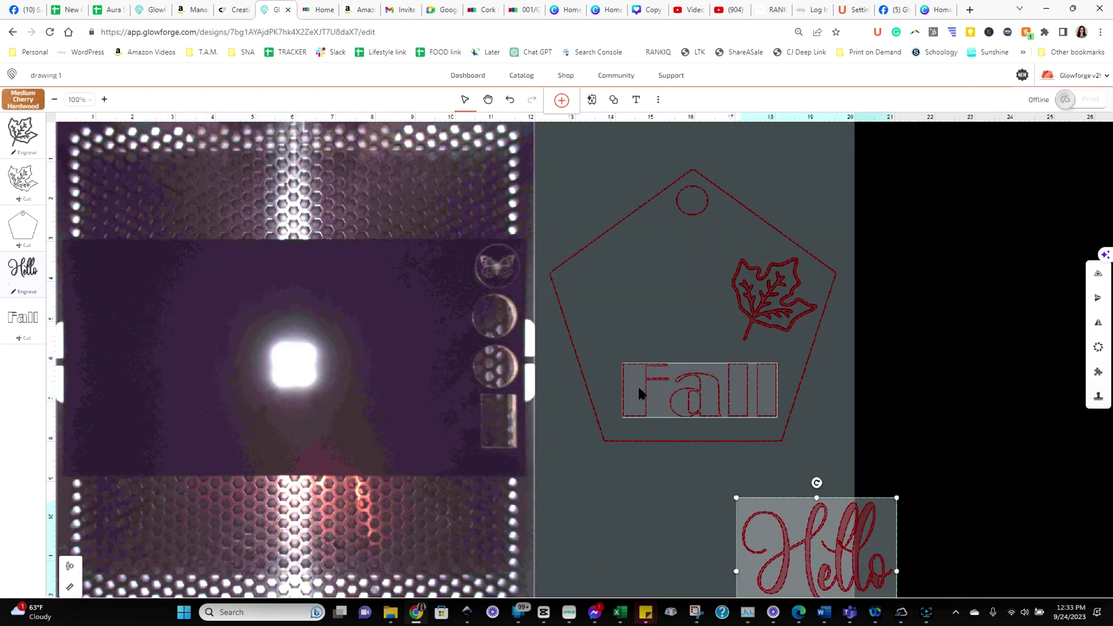
# Place Fall beside Hello, then move the pentagon and leaf together off the bed
pyautogui.moveTo(637, 384); pyautogui.dragTo(176, 370)
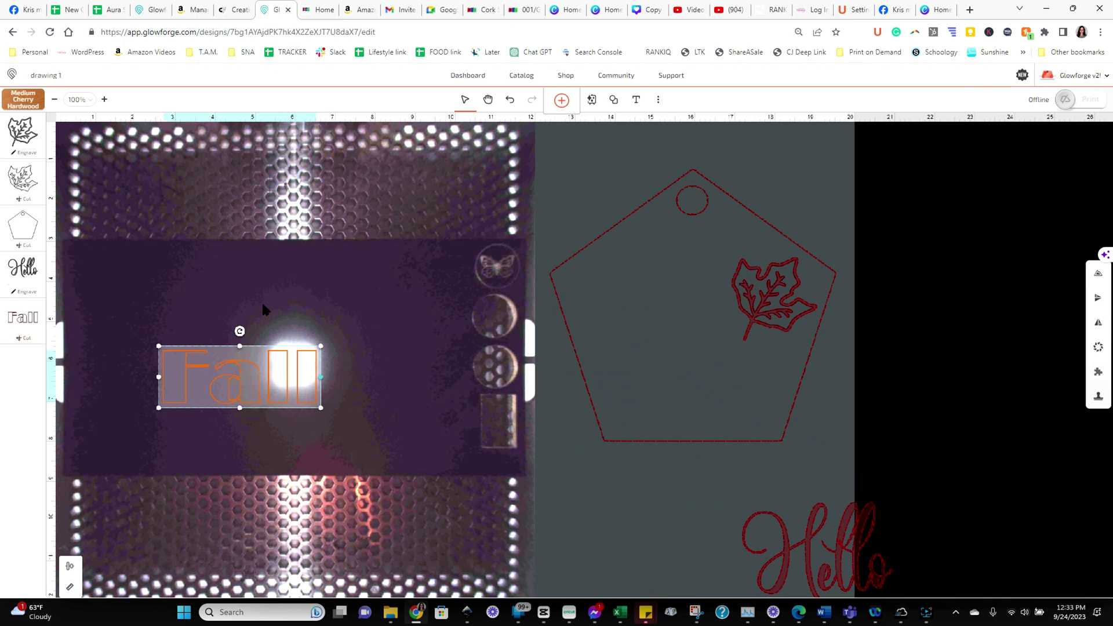
pyautogui.moveTo(259, 364); pyautogui.dragTo(702, 519)
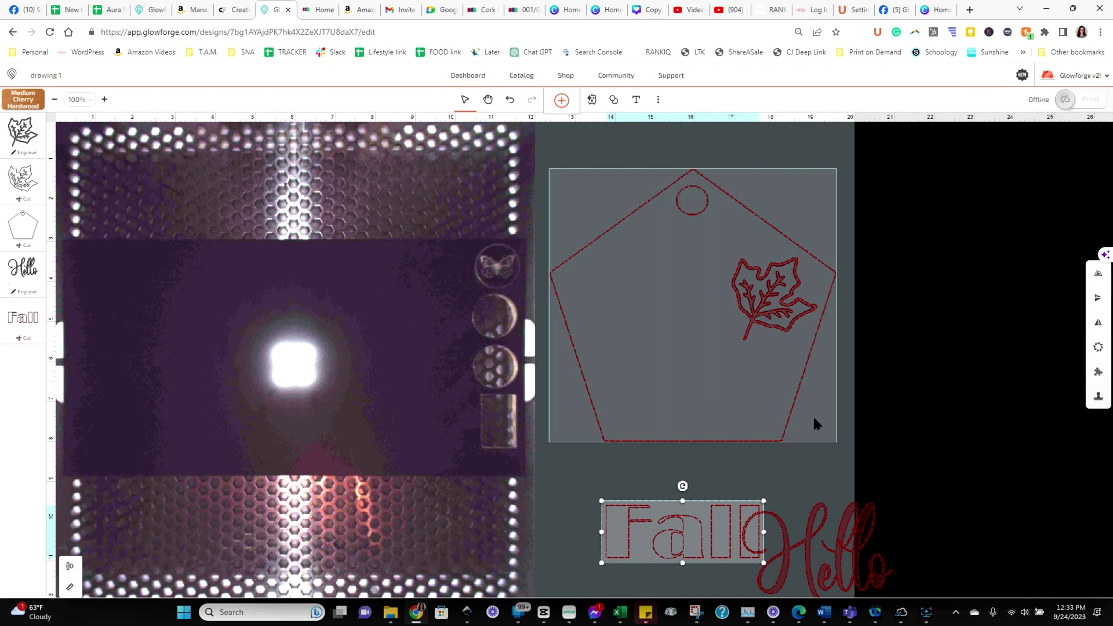
pyautogui.moveTo(549, 140); pyautogui.dragTo(775, 466)
pyautogui.moveTo(706, 385); pyautogui.dragTo(292, 472)
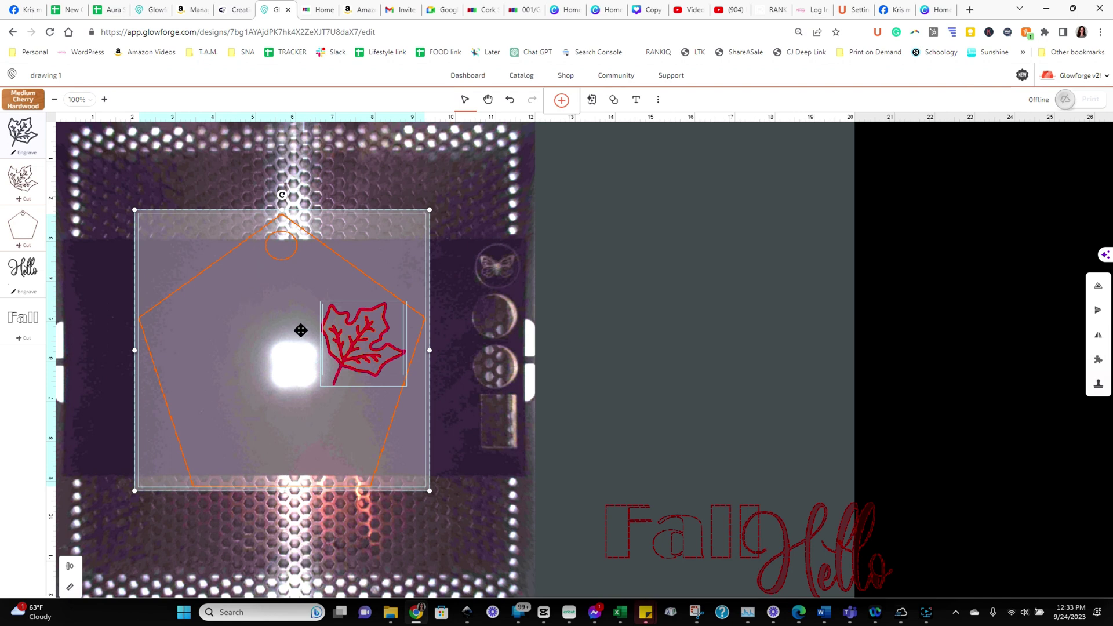
pyautogui.moveTo(301, 331); pyautogui.dragTo(777, 298)
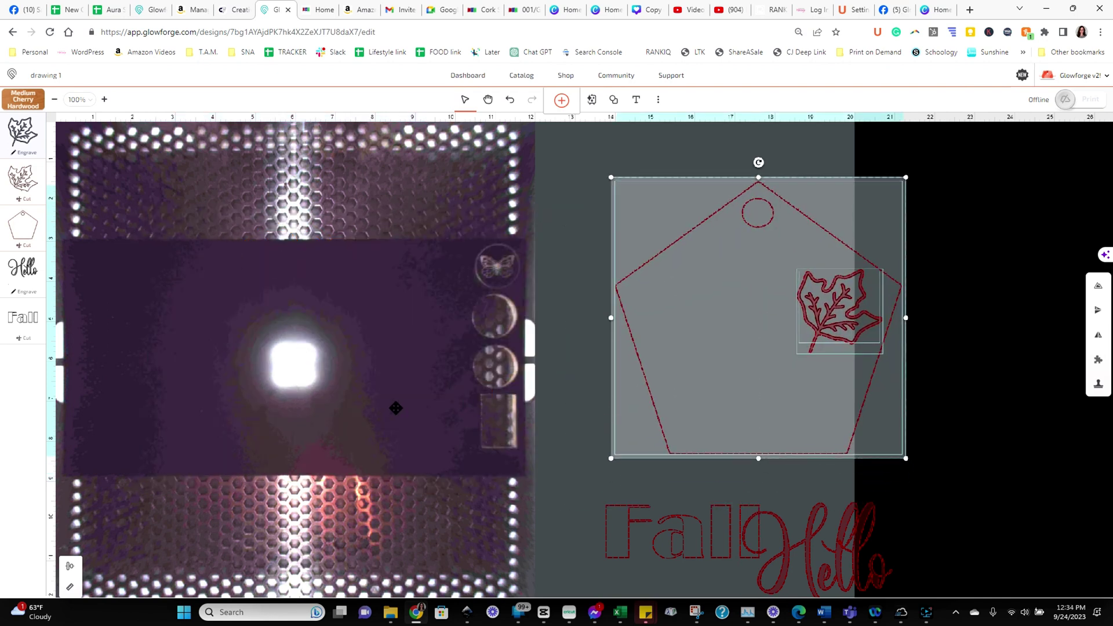
pyautogui.hotkey('ctrl', 'z')
pyautogui.moveTo(335, 375); pyautogui.dragTo(734, 328)
# Tuck Fall and Hello under the pentagon and shift the engrave leaf left inside the tag
pyautogui.click(27, 152)
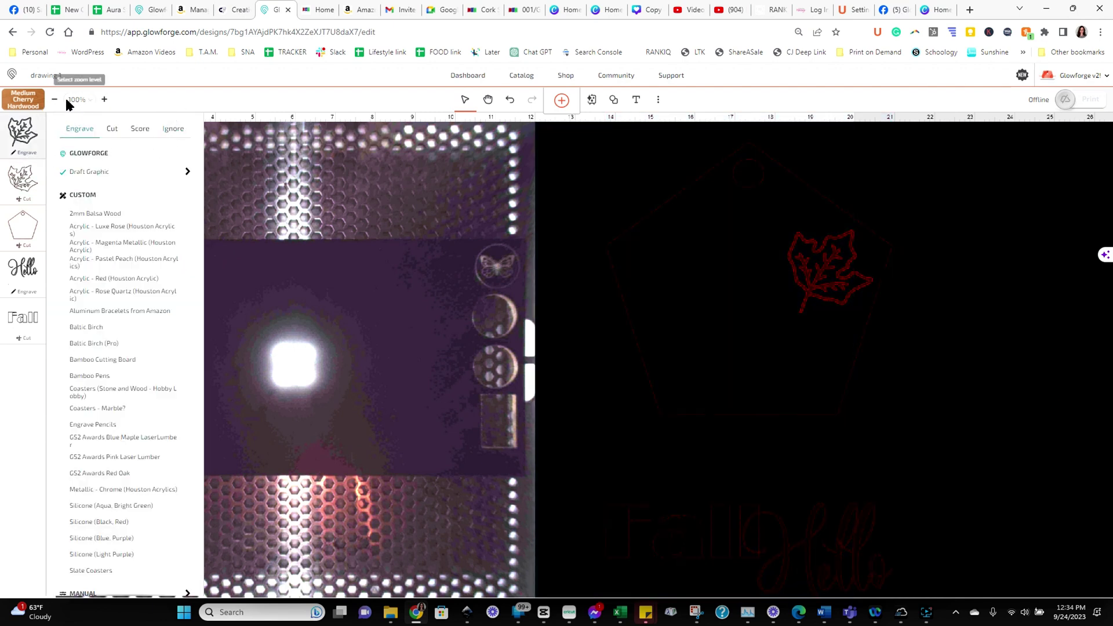
pyautogui.click(383, 238)
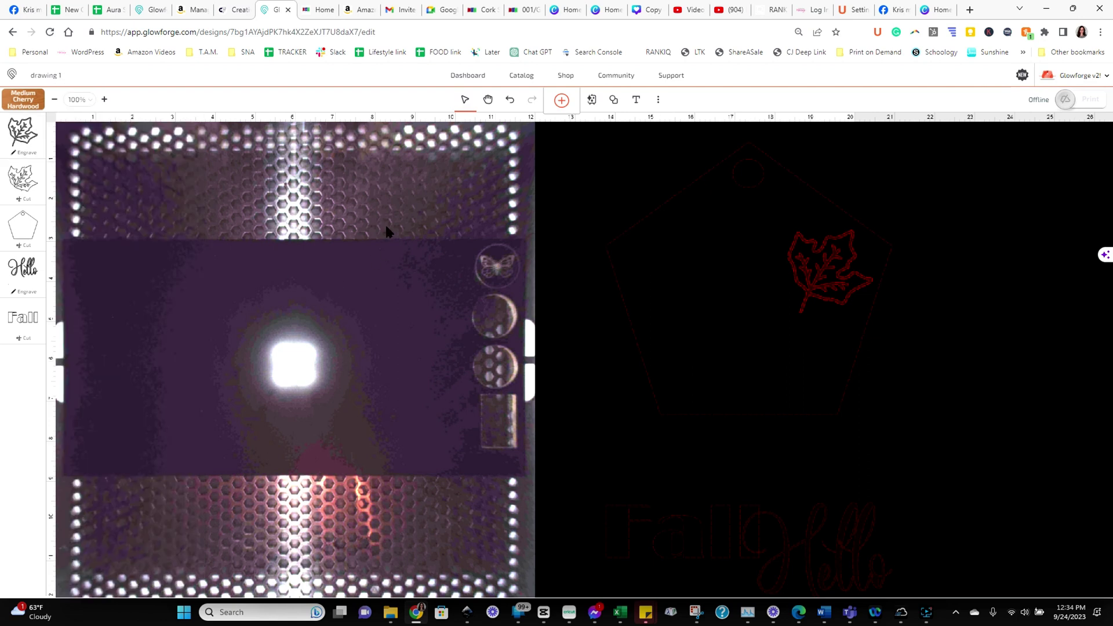
pyautogui.moveTo(731, 401); pyautogui.dragTo(692, 408)
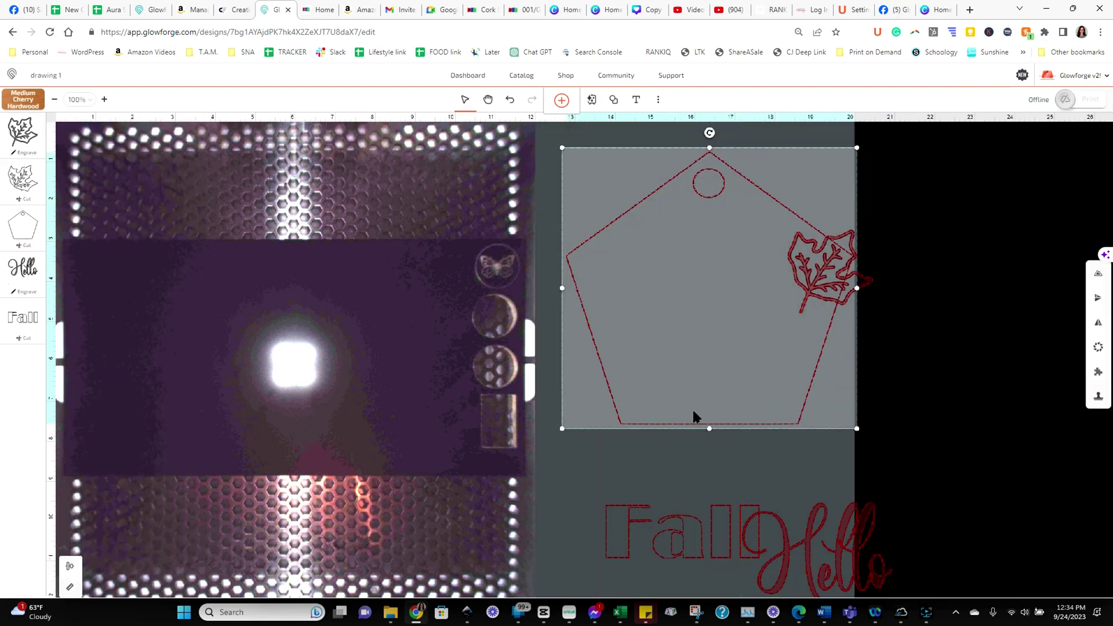
pyautogui.moveTo(933, 457); pyautogui.dragTo(561, 598)
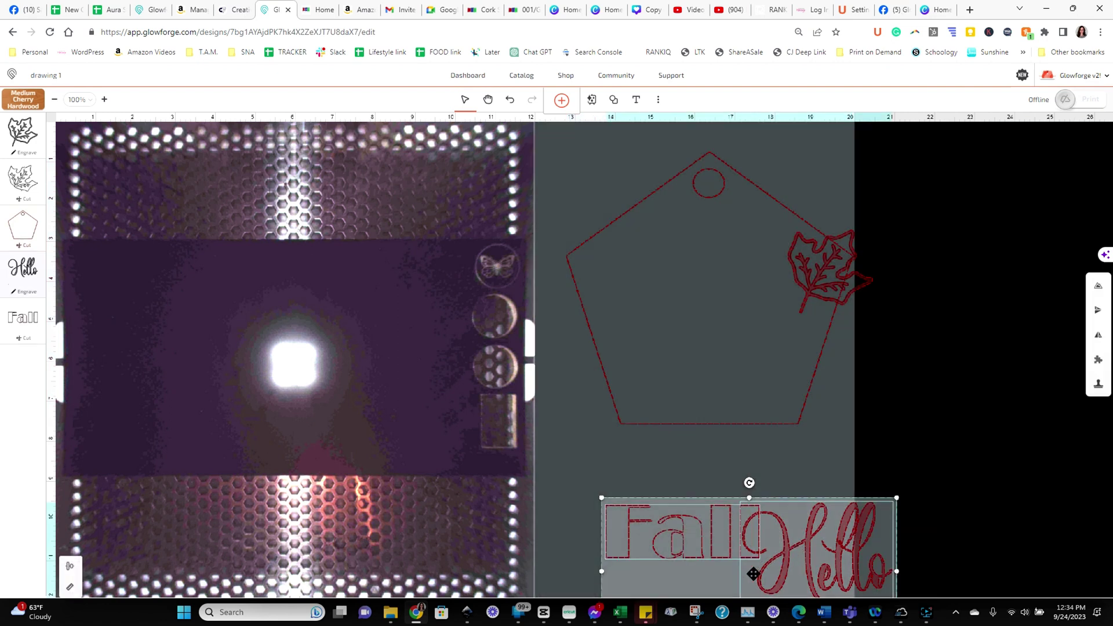
pyautogui.moveTo(750, 571); pyautogui.dragTo(701, 504)
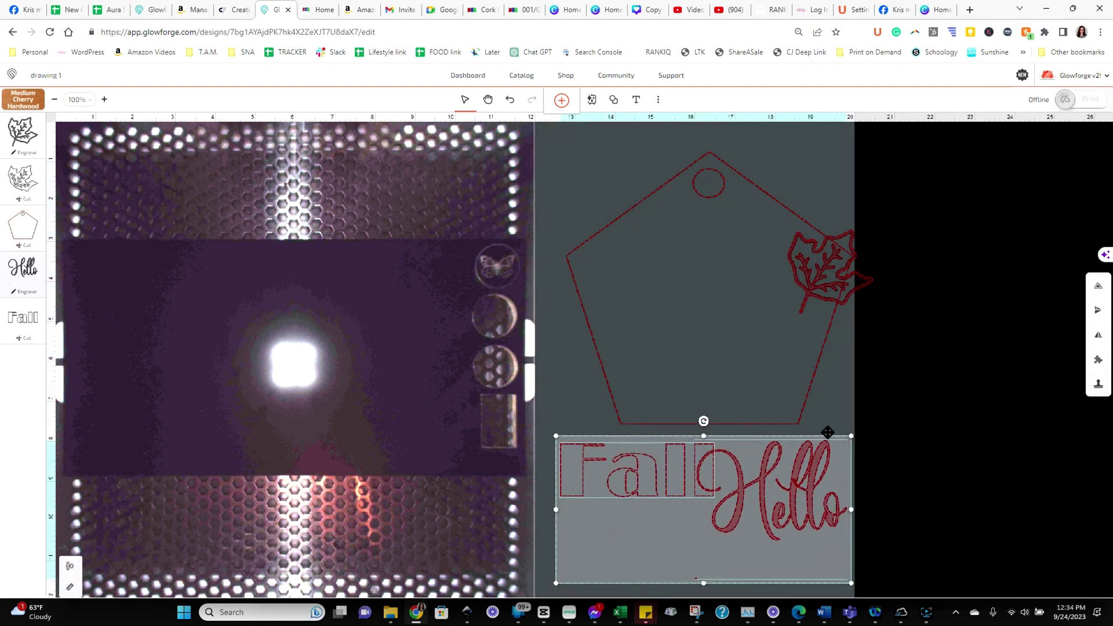
pyautogui.moveTo(806, 282); pyautogui.dragTo(710, 284)
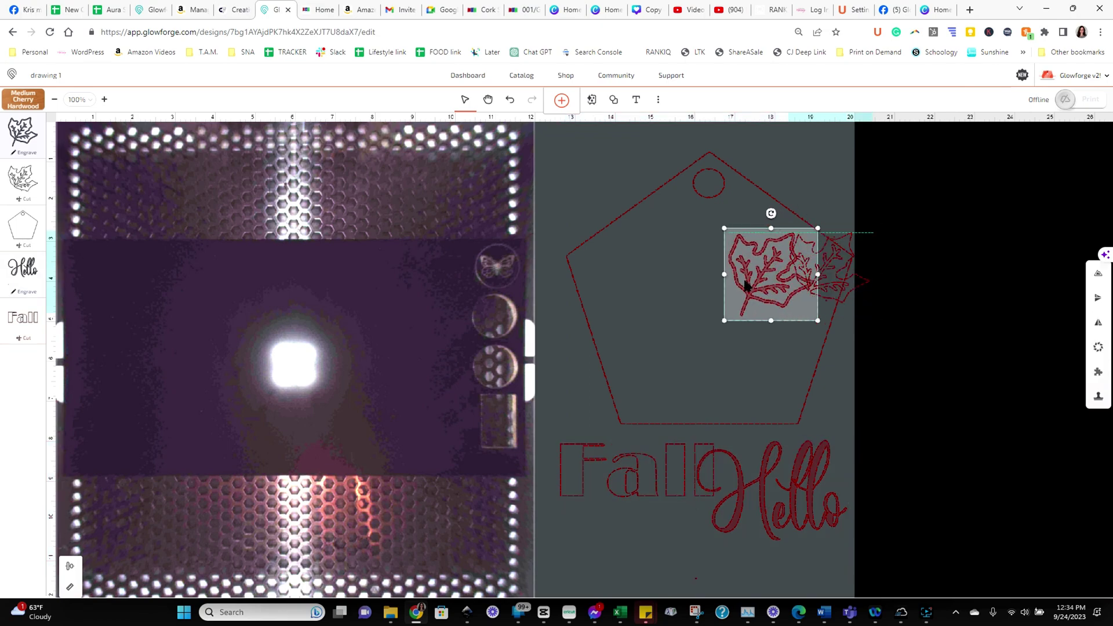